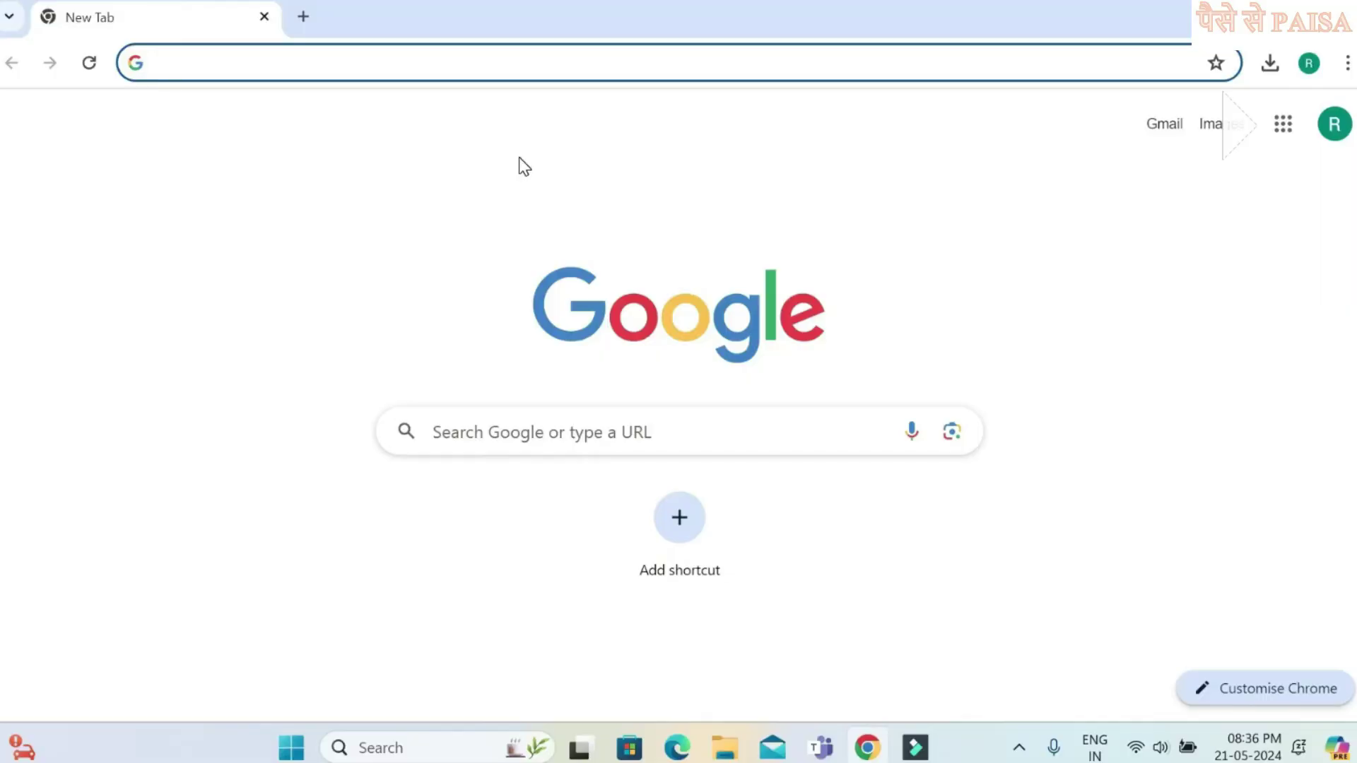
Search Google for TPDDL, open the official Tata Power-DDL site and choose Apply for New Connection.
{"action": "type", "text": "TPDDL"}
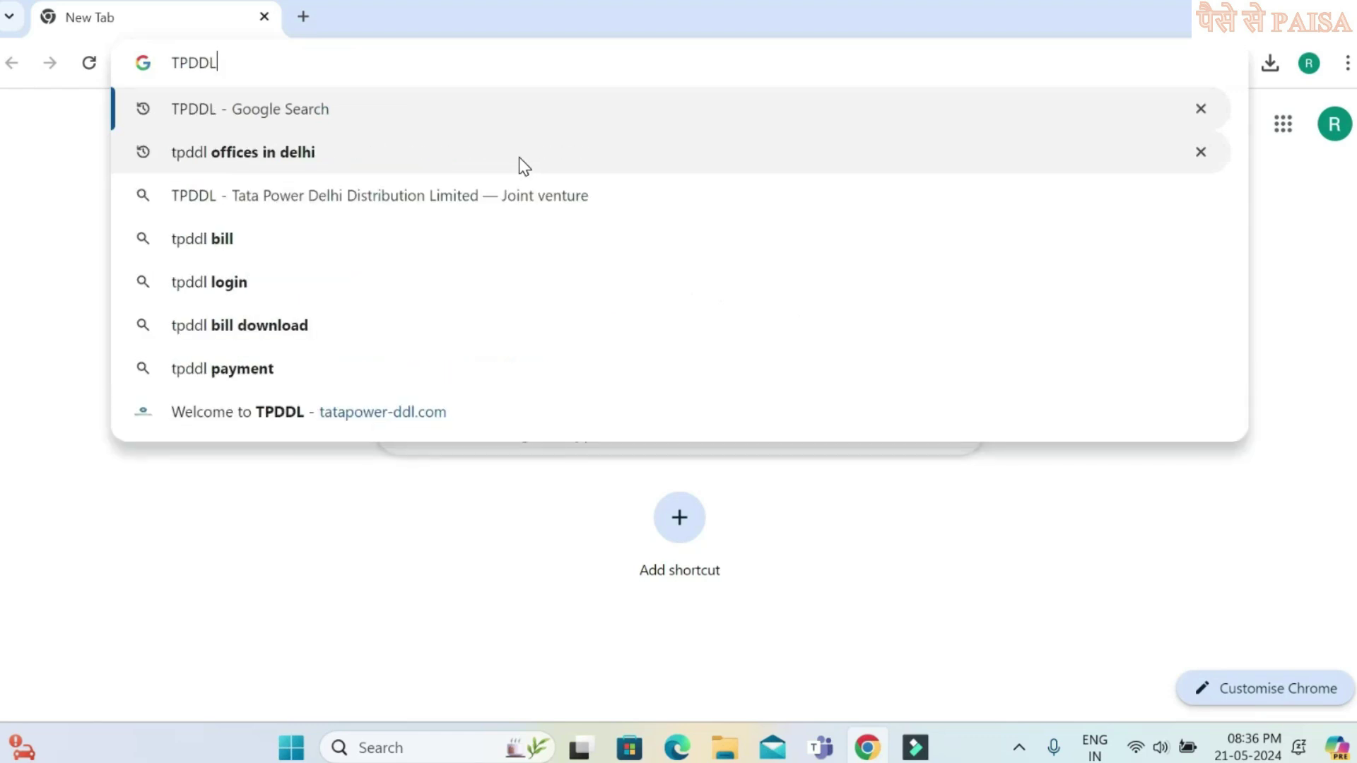
{"action": "key", "text": "Return"}
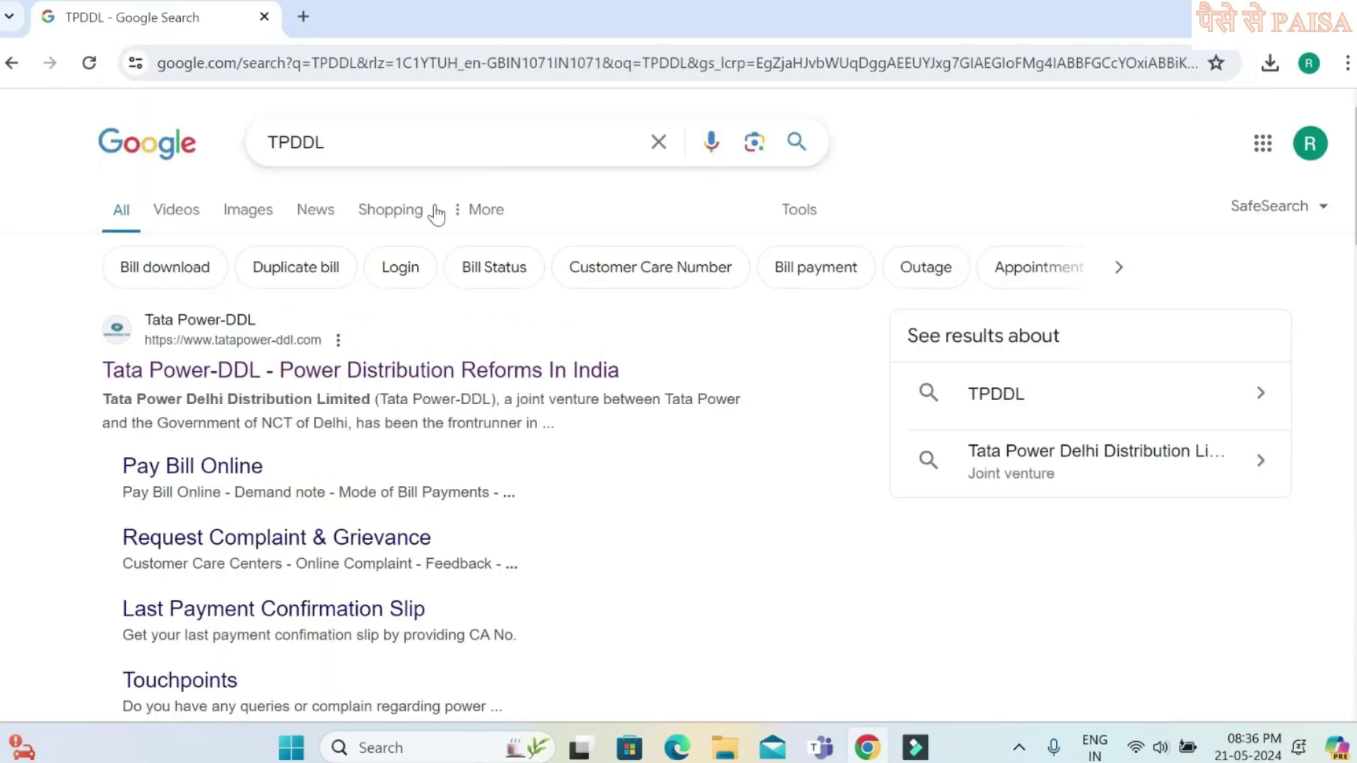
{"action": "left_click", "coordinate": [293, 369]}
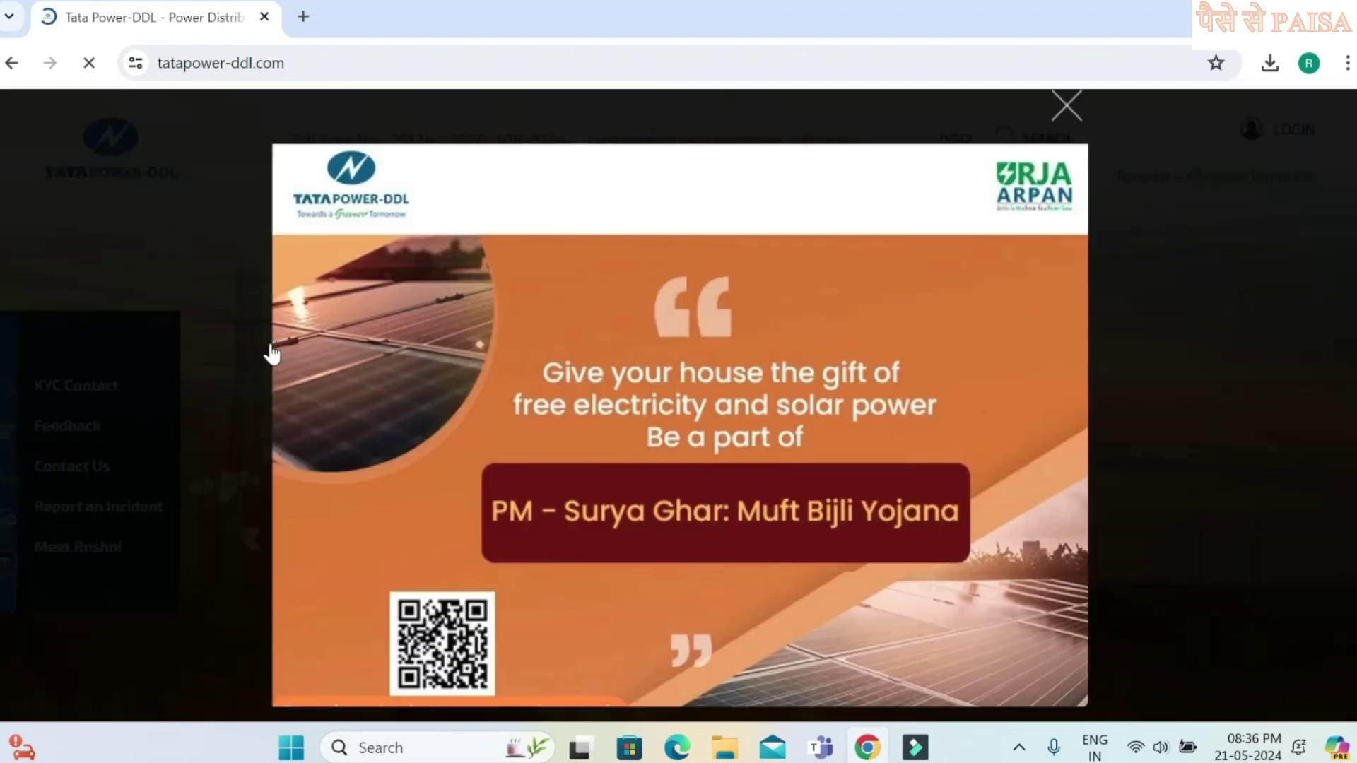
{"action": "left_click", "coordinate": [1067, 115]}
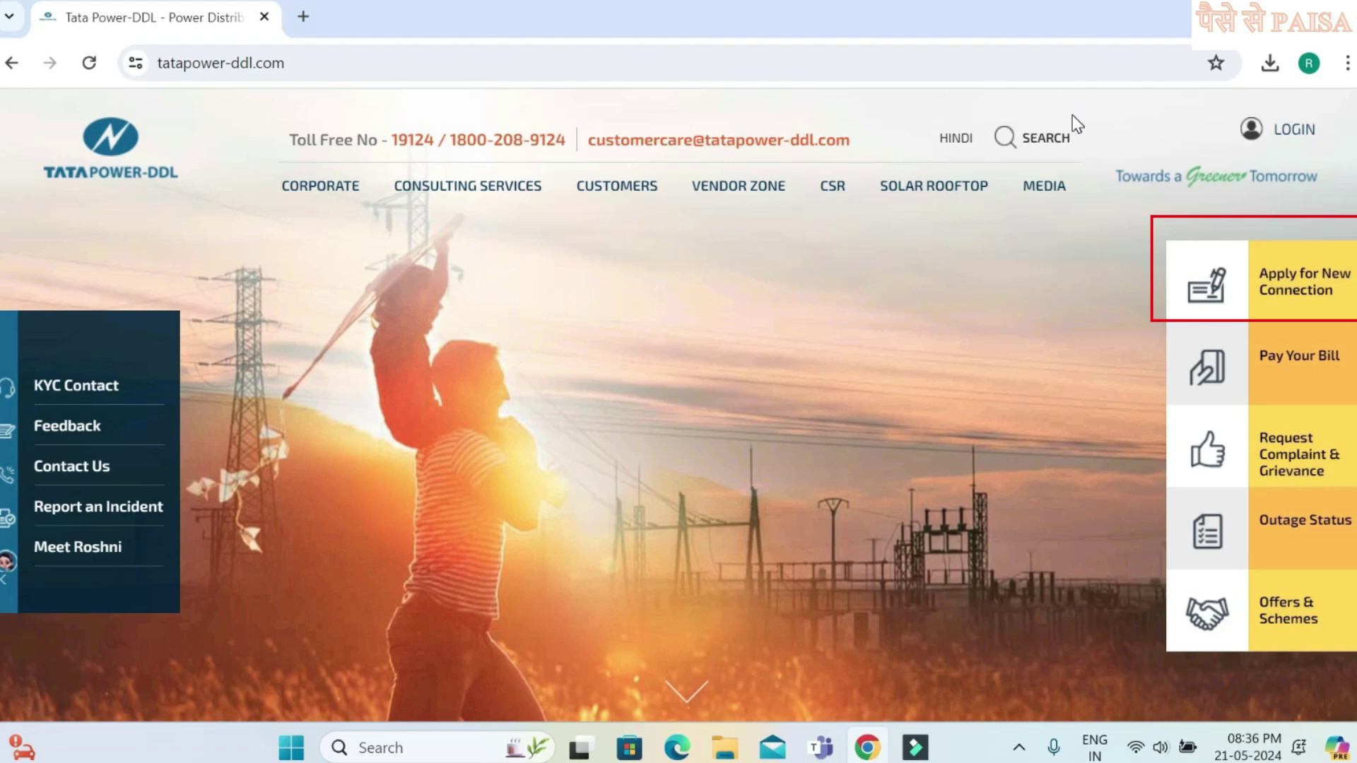
{"action": "left_click", "coordinate": [1277, 288]}
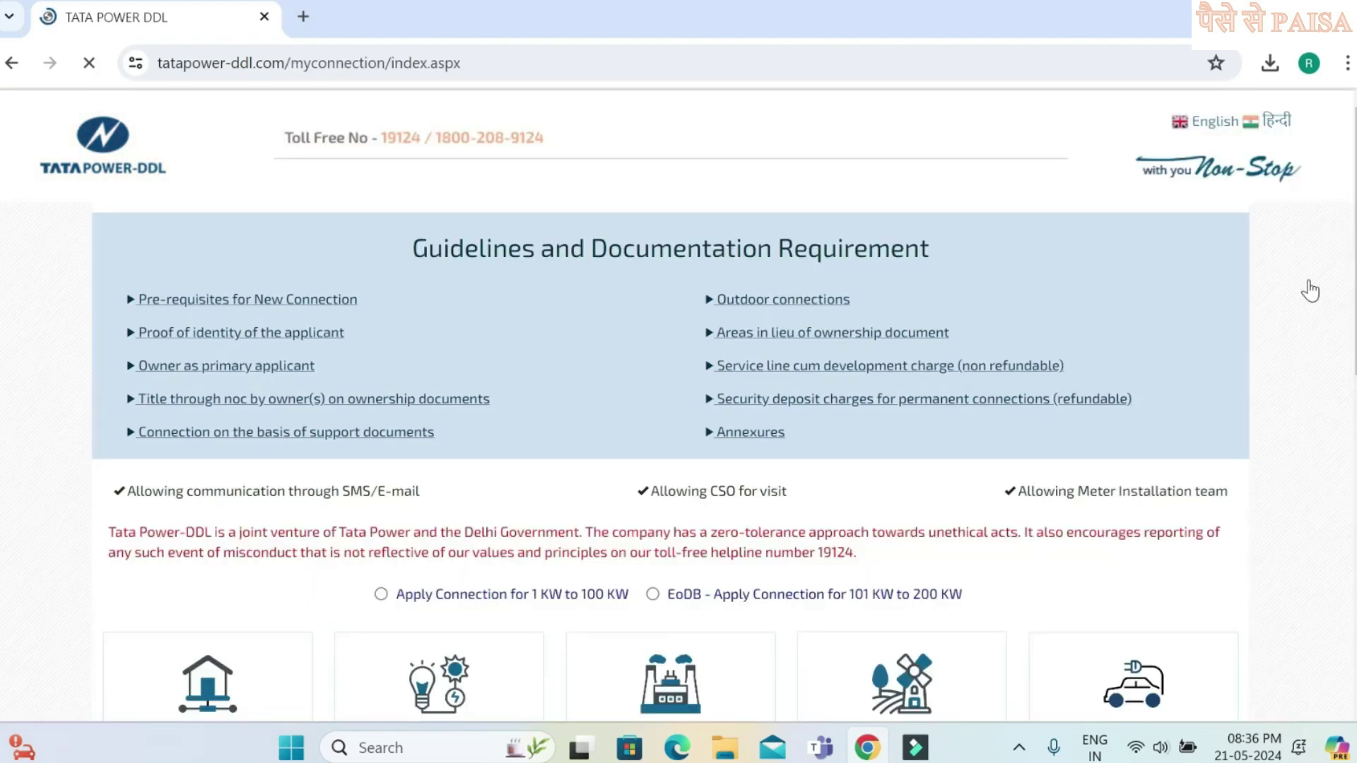
Choose a 1 KW to 100 KW domestic connection and begin a new application.
{"action": "scroll", "coordinate": [613, 421], "scroll_direction": "down", "scroll_amount": 3}
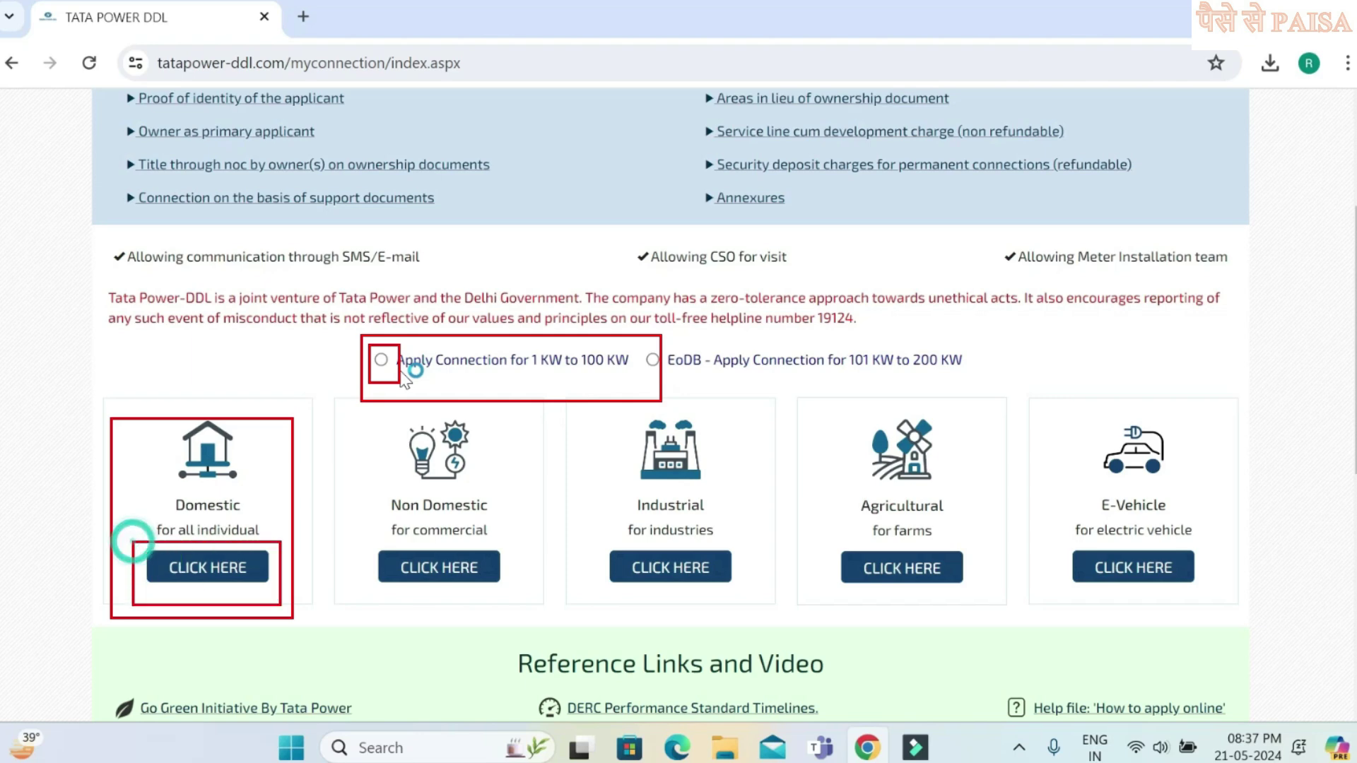
{"action": "left_click", "coordinate": [401, 371]}
{"action": "left_click", "coordinate": [188, 566]}
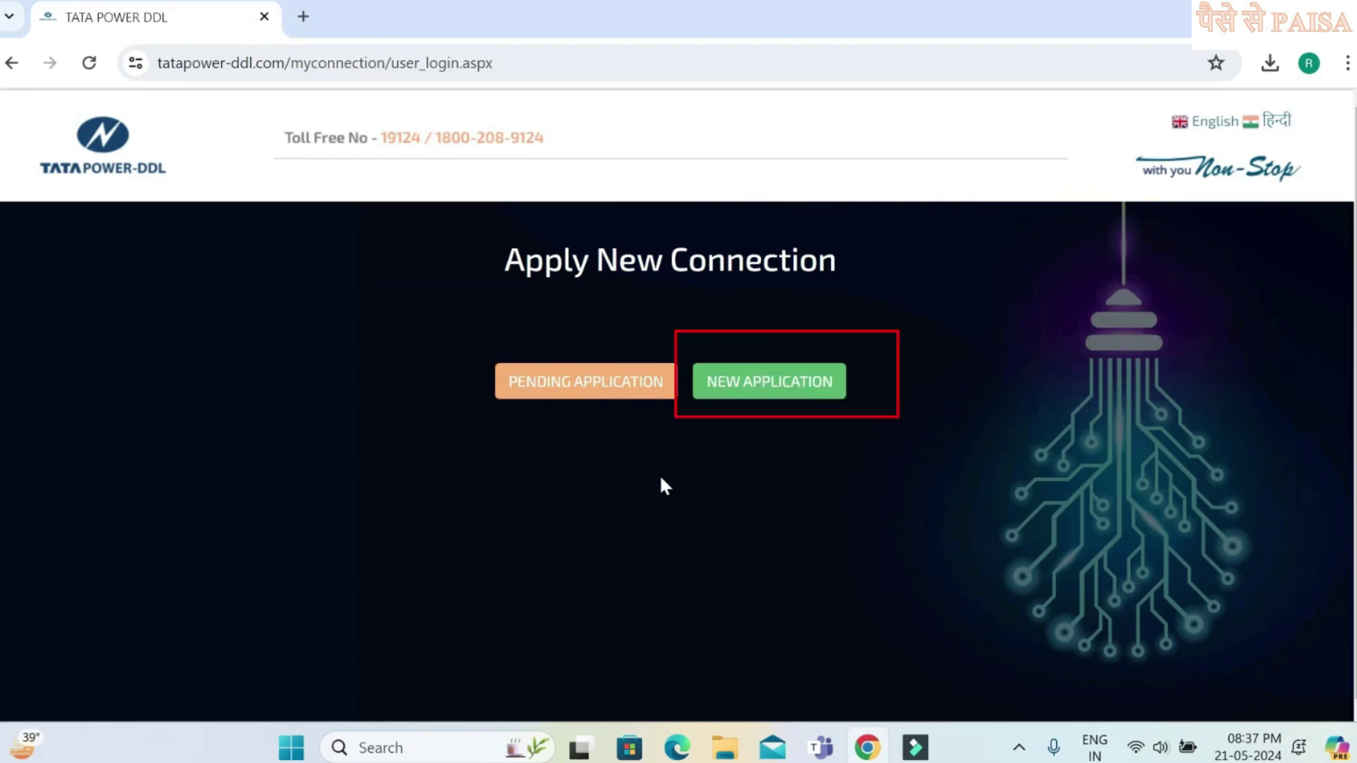
{"action": "left_click", "coordinate": [751, 397]}
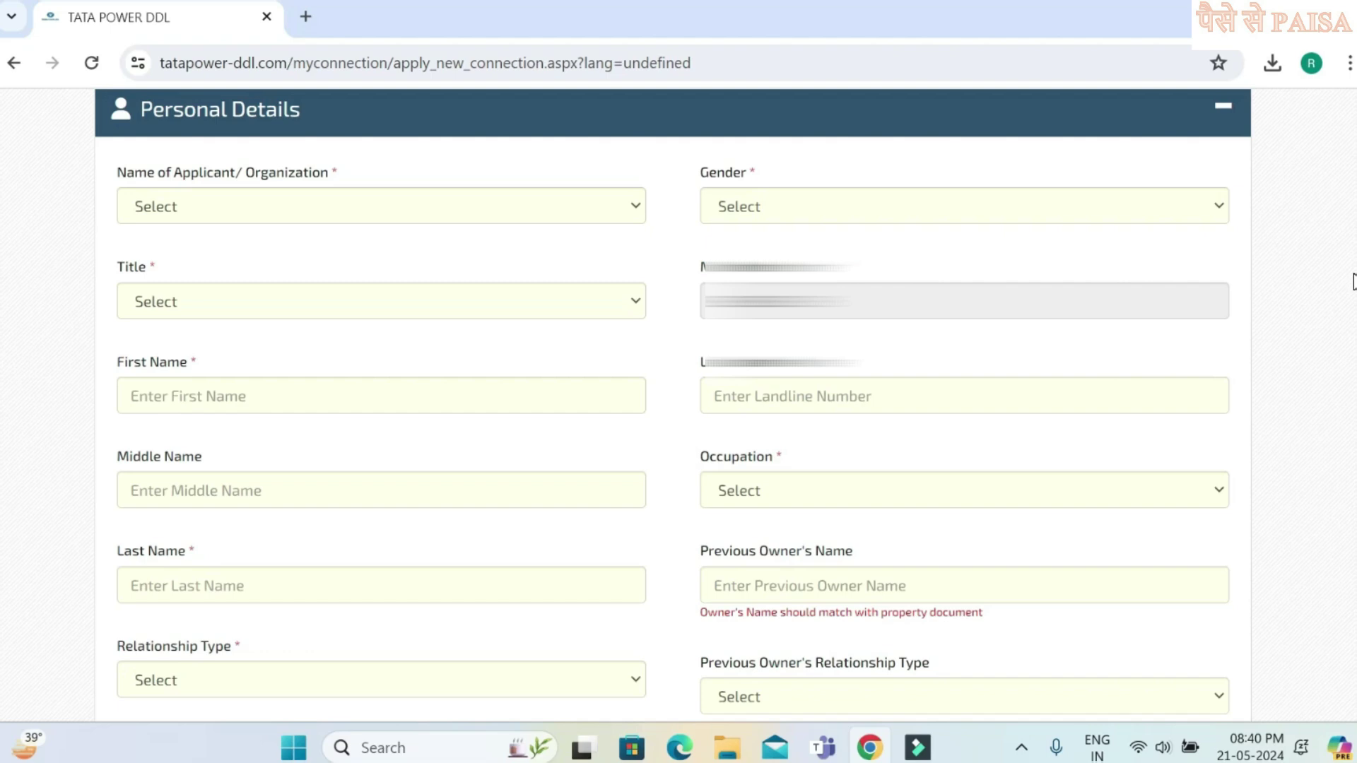
Set applicant type to Applicant, gender to Male and title to Mr.
{"action": "left_click", "coordinate": [636, 207]}
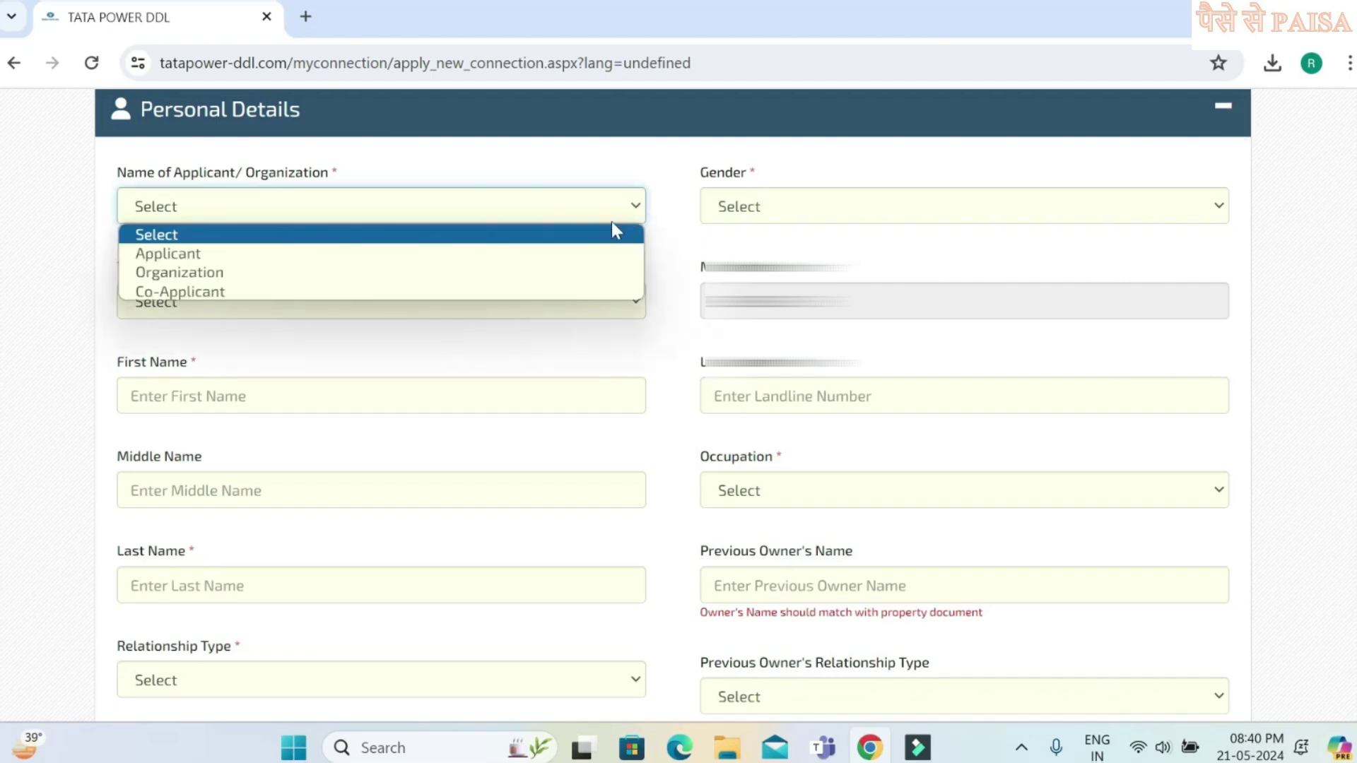
{"action": "left_click", "coordinate": [578, 254]}
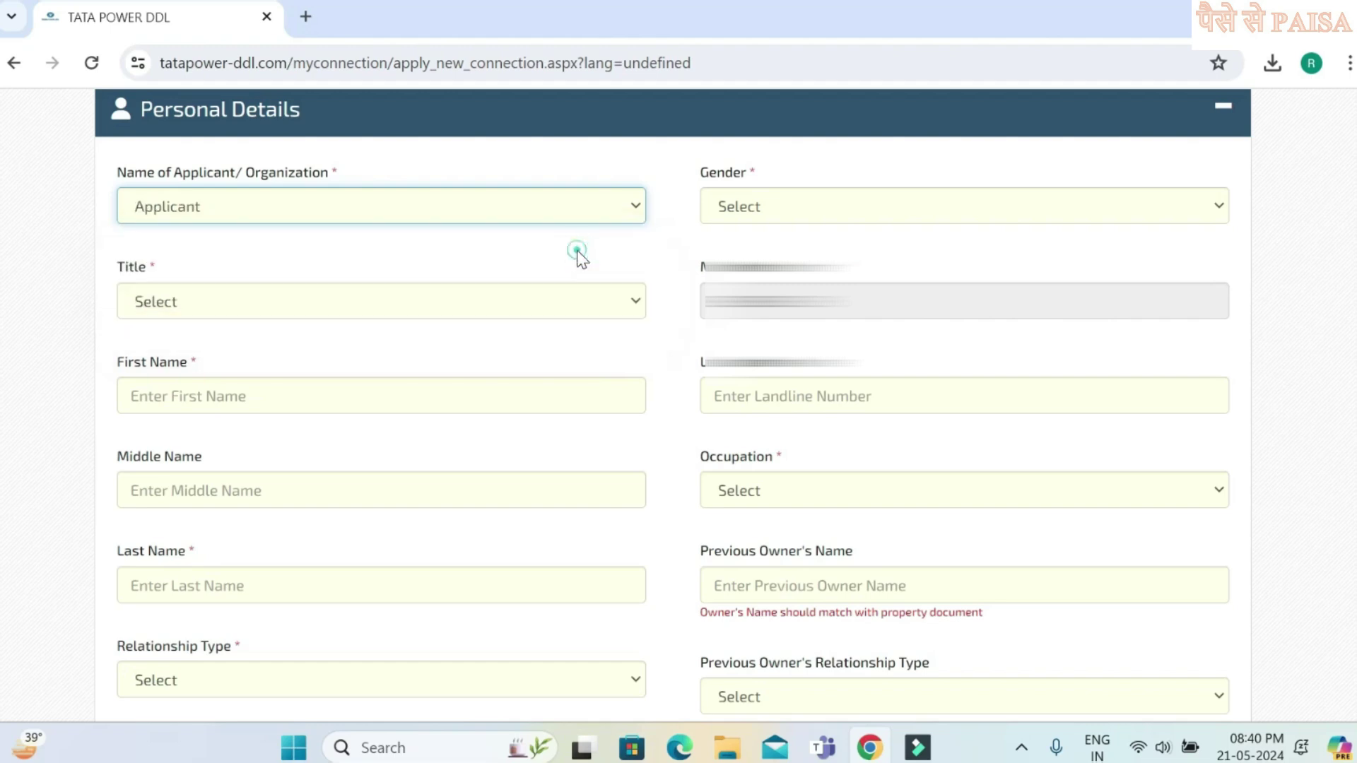
{"action": "left_click", "coordinate": [1213, 212]}
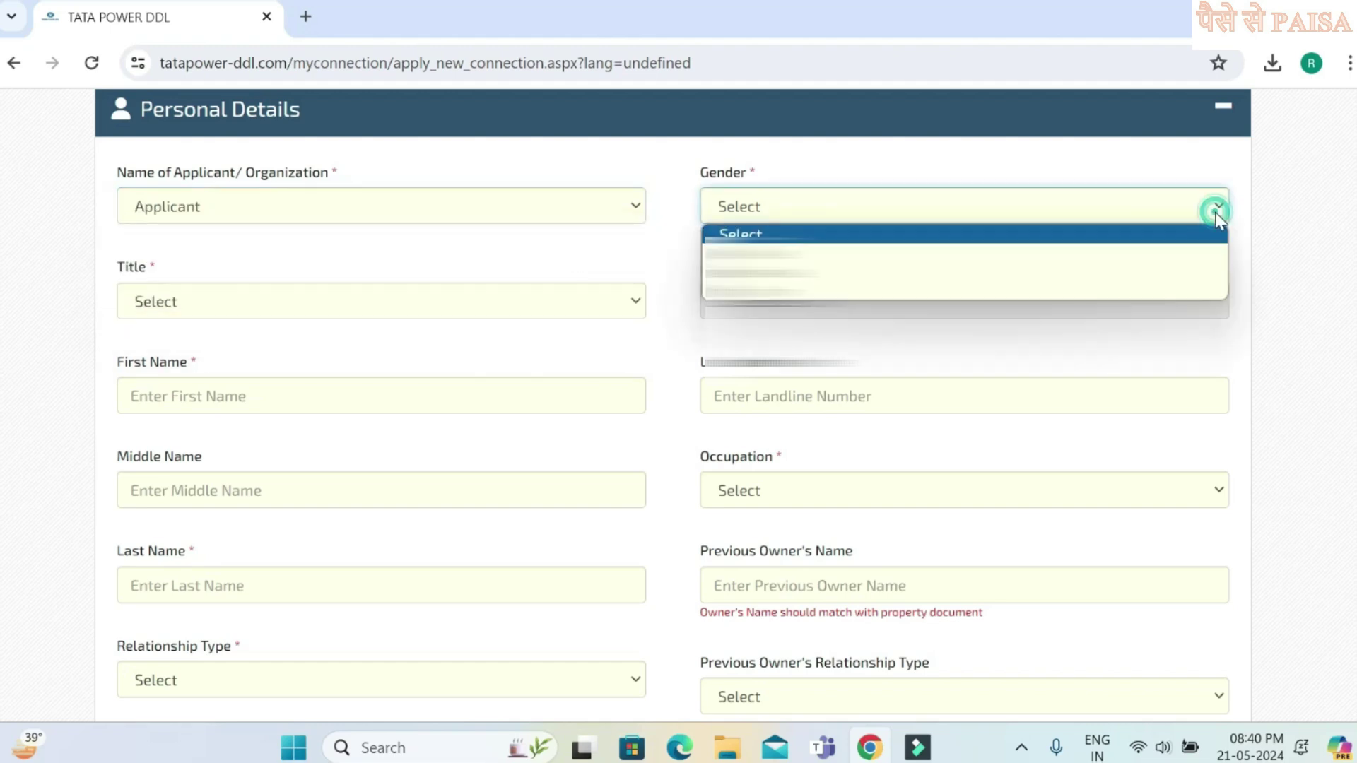
{"action": "left_click", "coordinate": [1174, 252]}
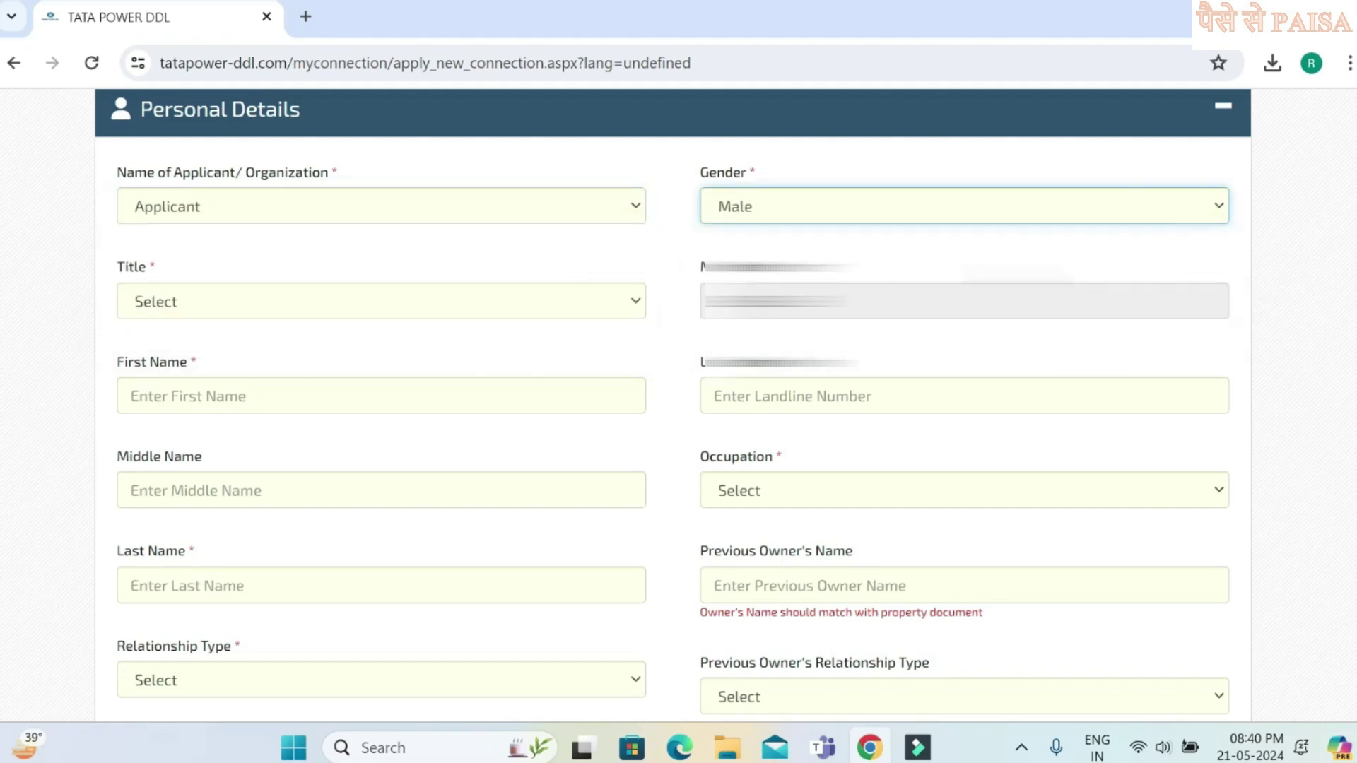
{"action": "left_click", "coordinate": [630, 304]}
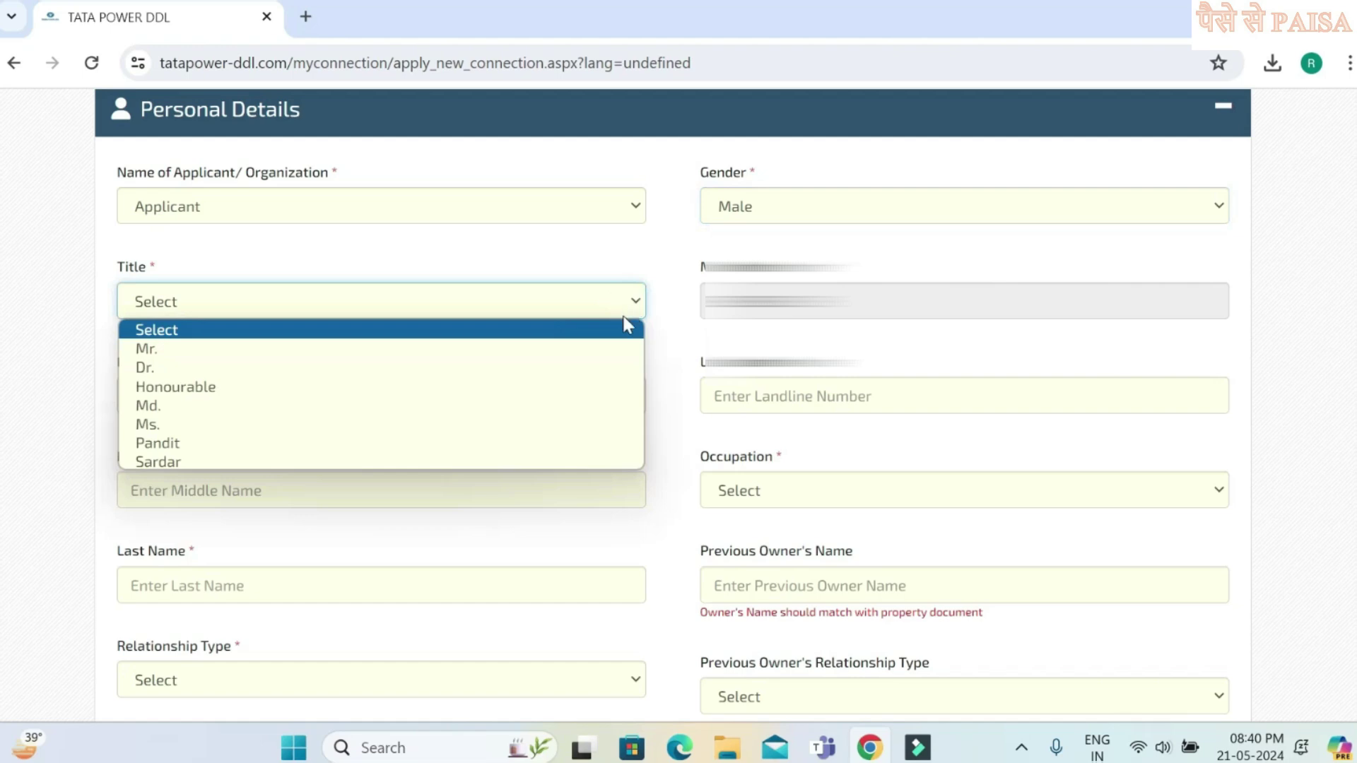
{"action": "left_click", "coordinate": [621, 349]}
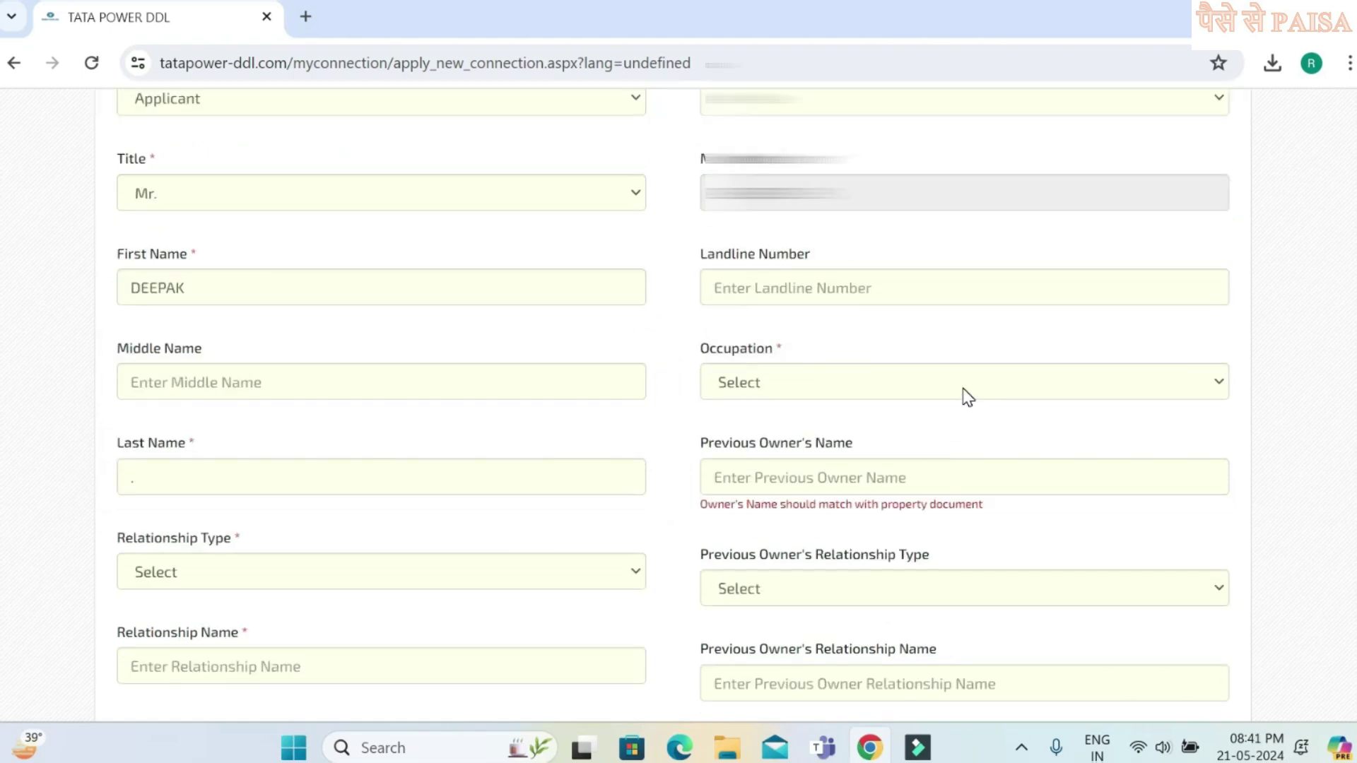
Set occupation to Private Sector Employee and relationship type to Son Of, then begin the relationship name.
{"action": "left_click", "coordinate": [965, 385]}
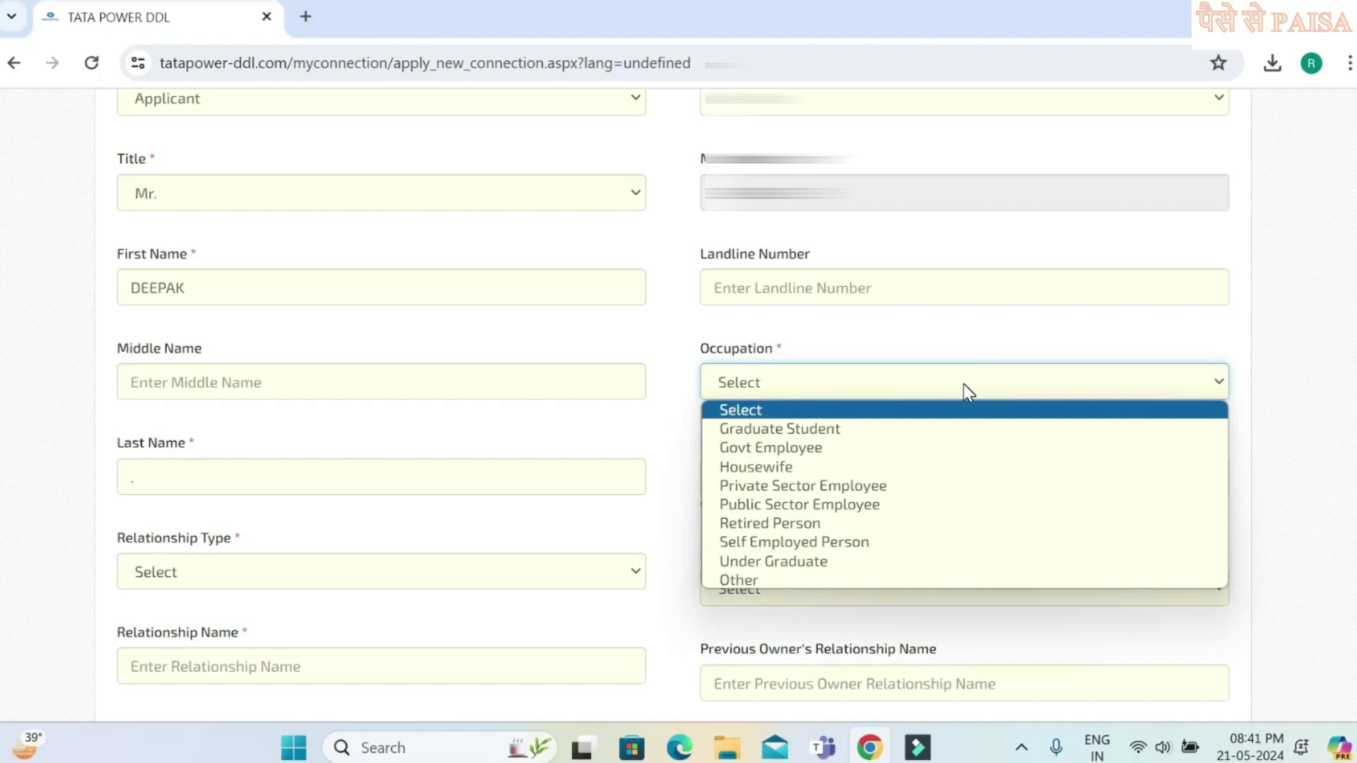
{"action": "left_click", "coordinate": [896, 485]}
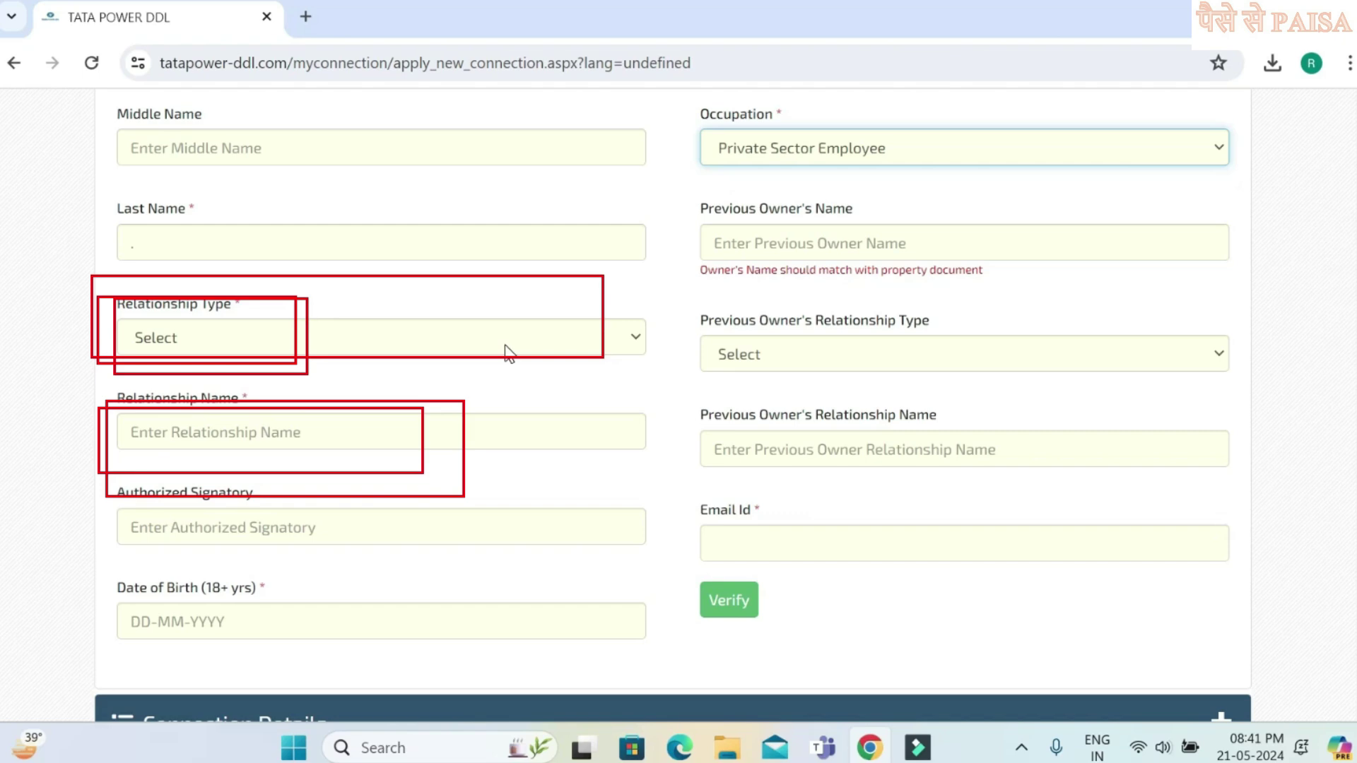
{"action": "left_click", "coordinate": [504, 346]}
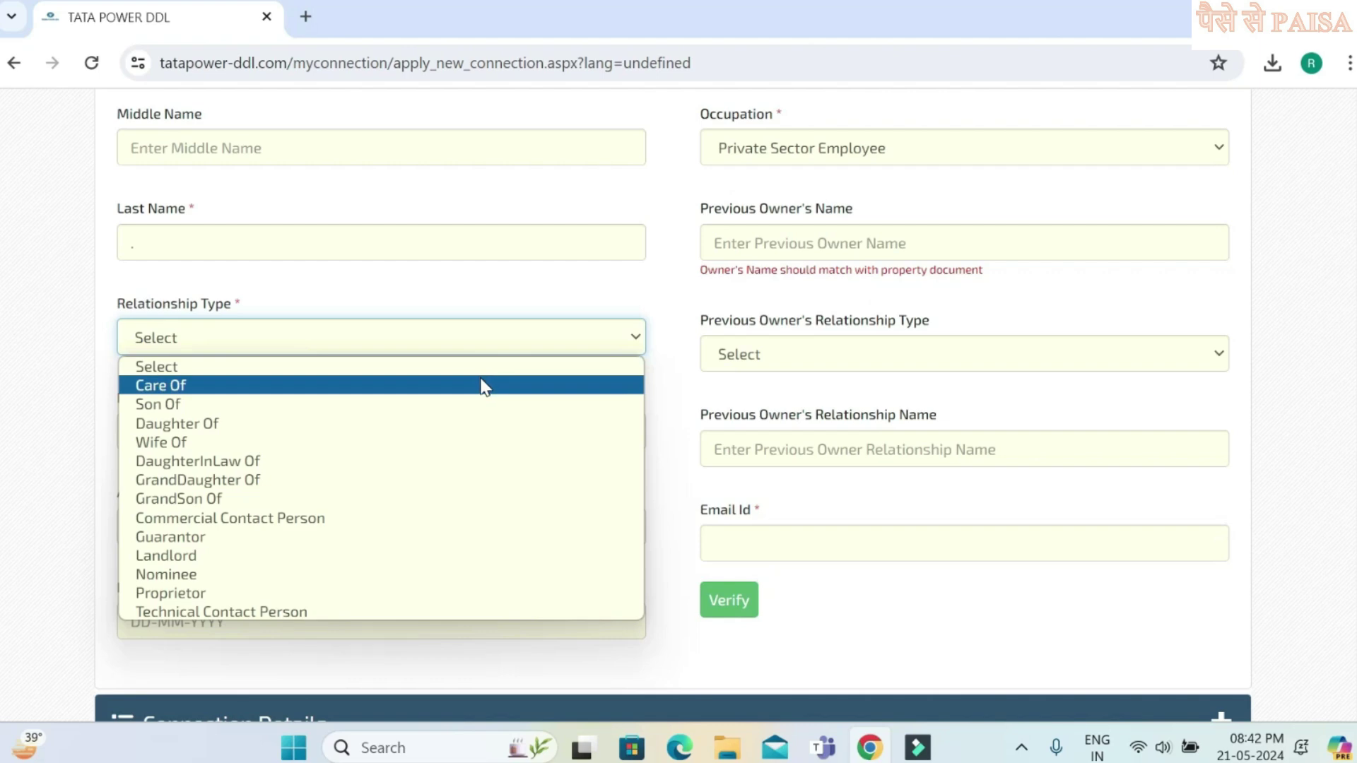
{"action": "left_click", "coordinate": [480, 402]}
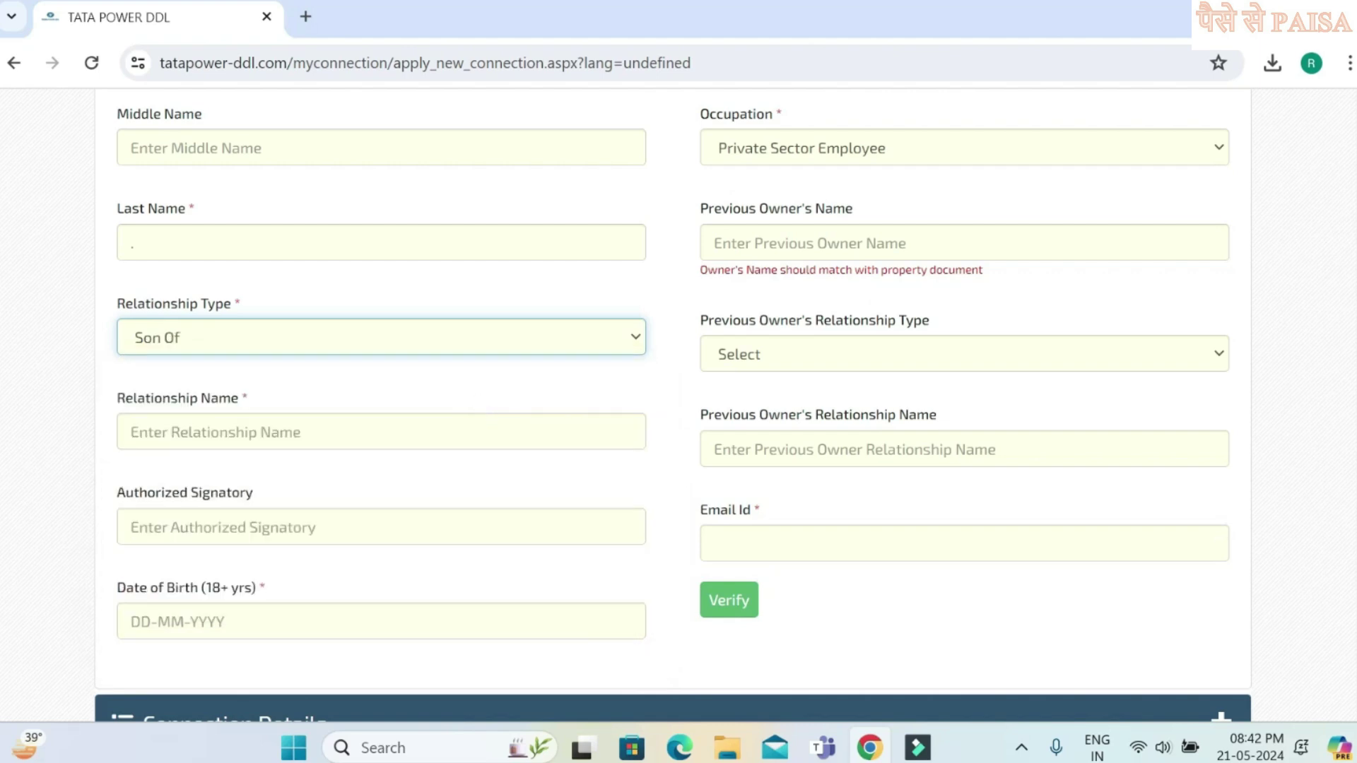
{"action": "left_click", "coordinate": [465, 424]}
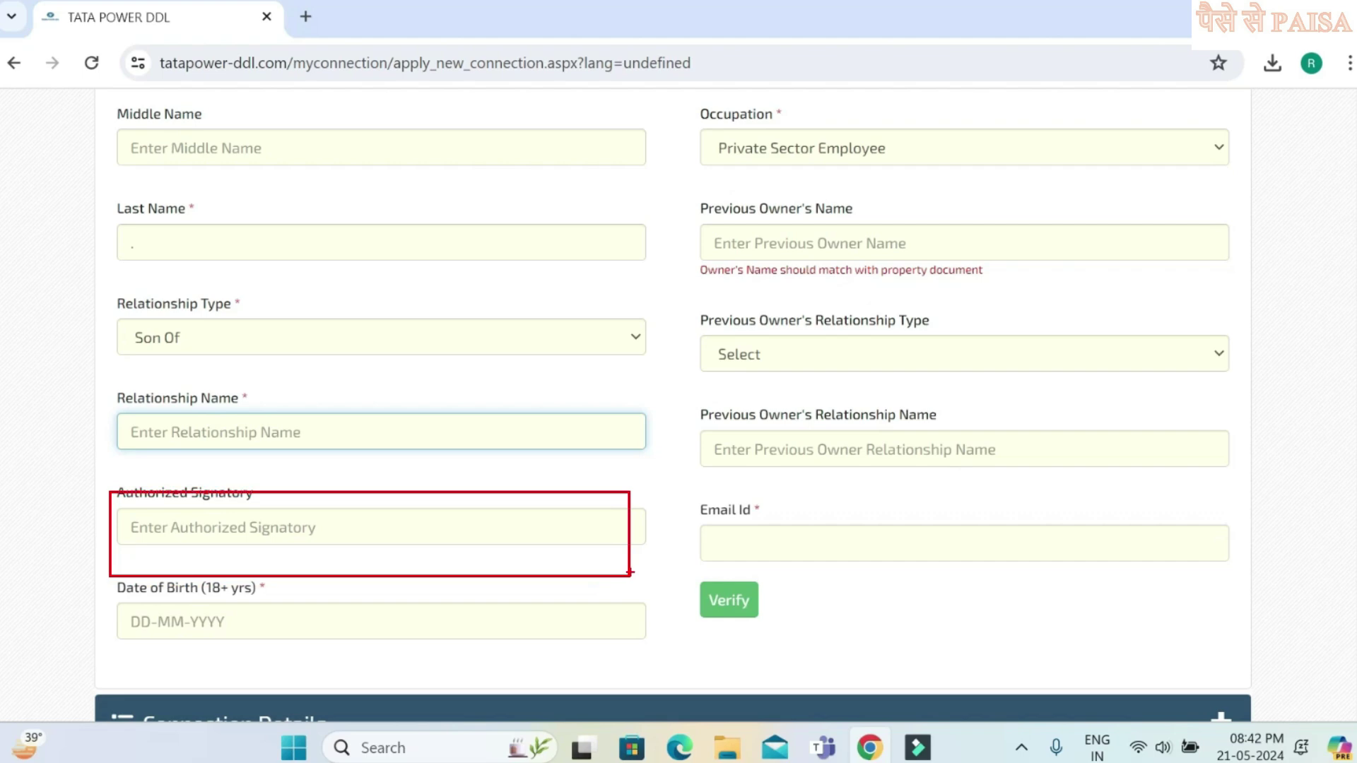
Outline the Authorized Signatory, Date of Birth, Previous Owner, Email Id and e-mail verification fields.
{"action": "mouse_move", "coordinate": [99, 464]}
{"action": "left_mouse_down"}
{"action": "mouse_move", "coordinate": [416, 543]}
{"action": "mouse_move", "coordinate": [573, 556]}
{"action": "left_mouse_up"}
{"action": "mouse_move", "coordinate": [109, 585]}
{"action": "left_mouse_down"}
{"action": "mouse_move", "coordinate": [358, 660]}
{"action": "mouse_move", "coordinate": [546, 680]}
{"action": "left_mouse_up"}
{"action": "mouse_move", "coordinate": [699, 199]}
{"action": "left_mouse_down"}
{"action": "mouse_move", "coordinate": [1156, 258]}
{"action": "mouse_move", "coordinate": [1227, 281]}
{"action": "left_mouse_up"}
{"action": "left_click_drag", "start_coordinate": [687, 309], "coordinate": [1255, 378]}
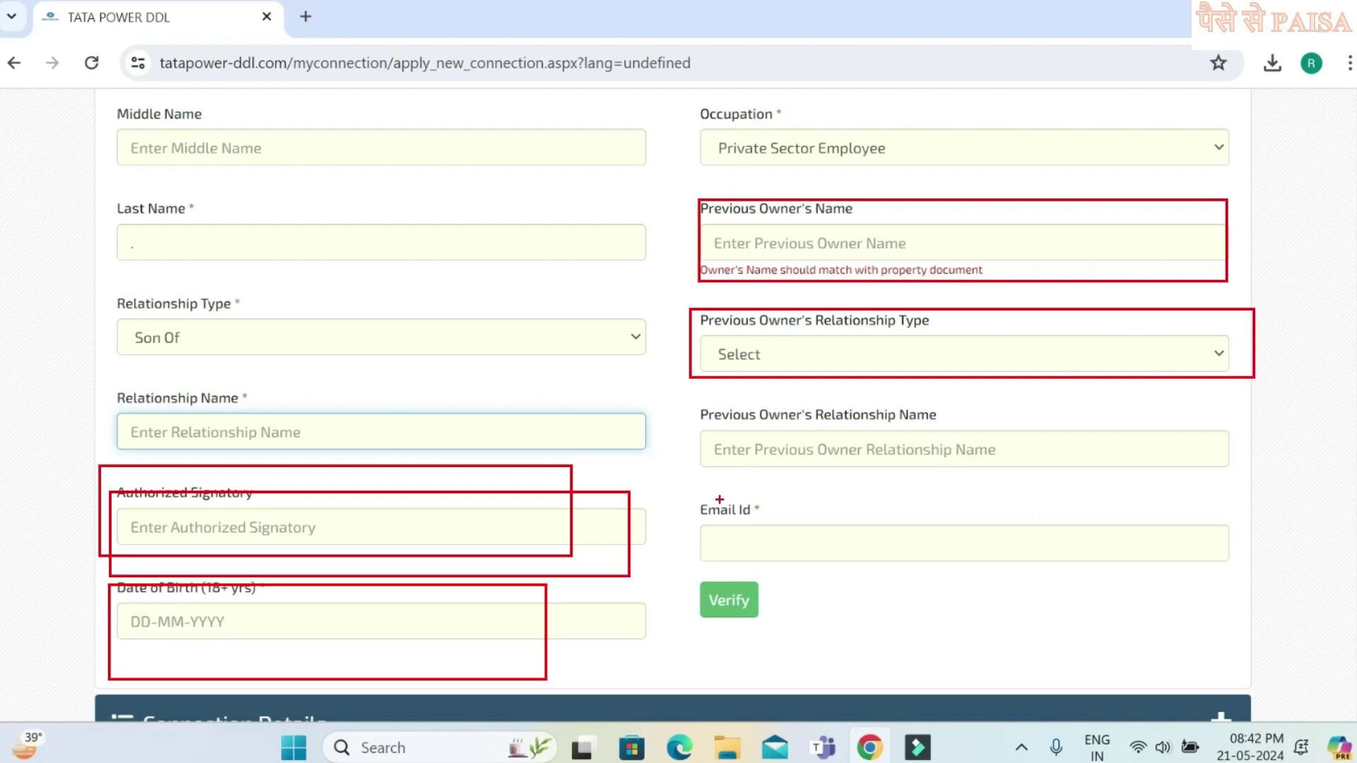
{"action": "left_click_drag", "start_coordinate": [690, 503], "coordinate": [1251, 580]}
{"action": "left_click_drag", "start_coordinate": [687, 562], "coordinate": [816, 635]}
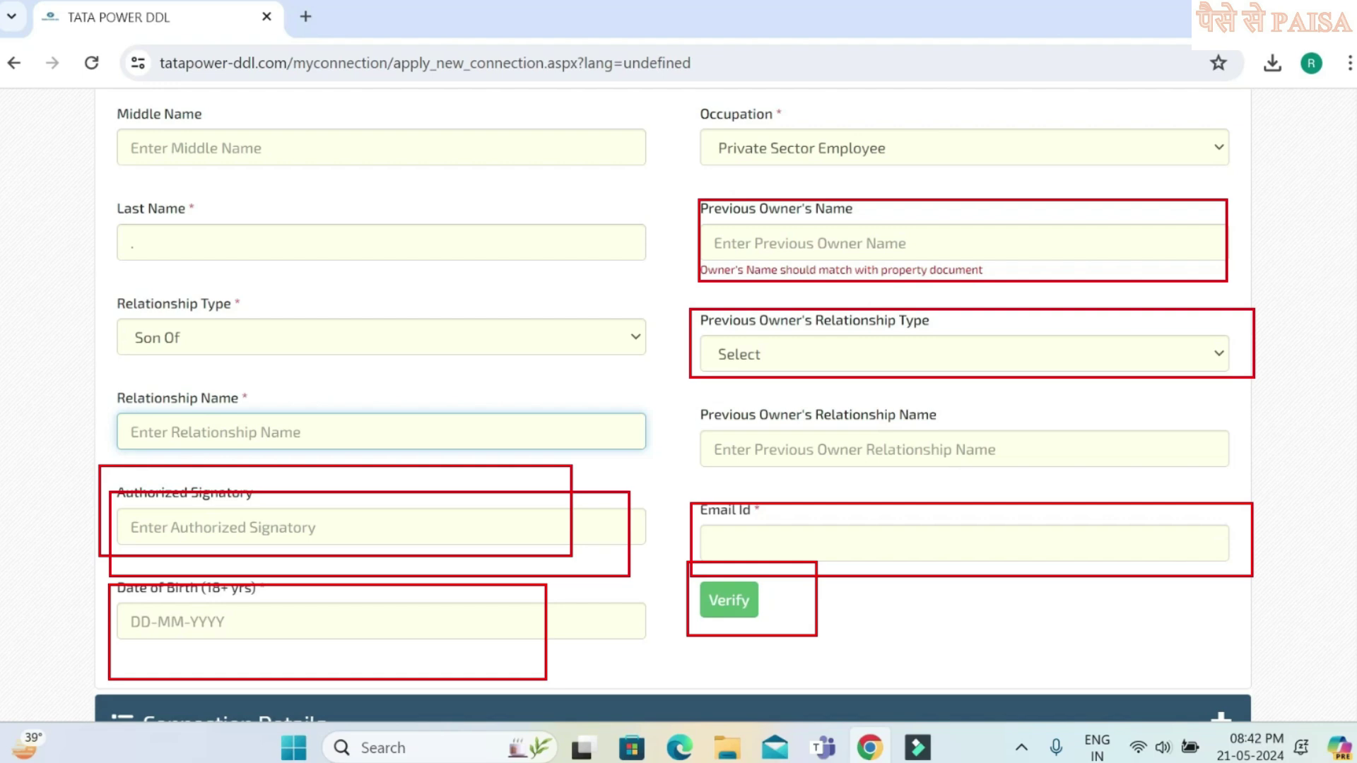
Request a one-time code for the entered e-mail and acknowledge the notice.
{"action": "left_click", "coordinate": [728, 600]}
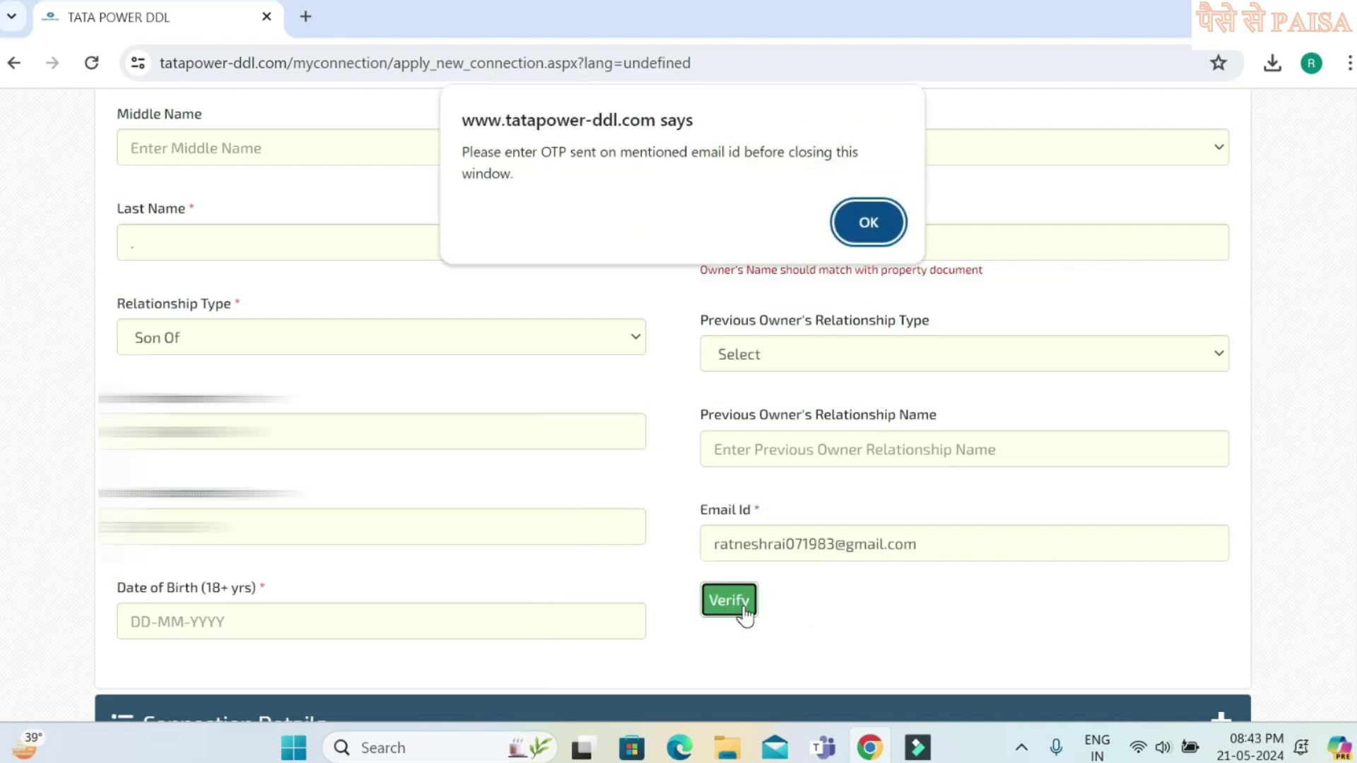
{"action": "left_click", "coordinate": [851, 230]}
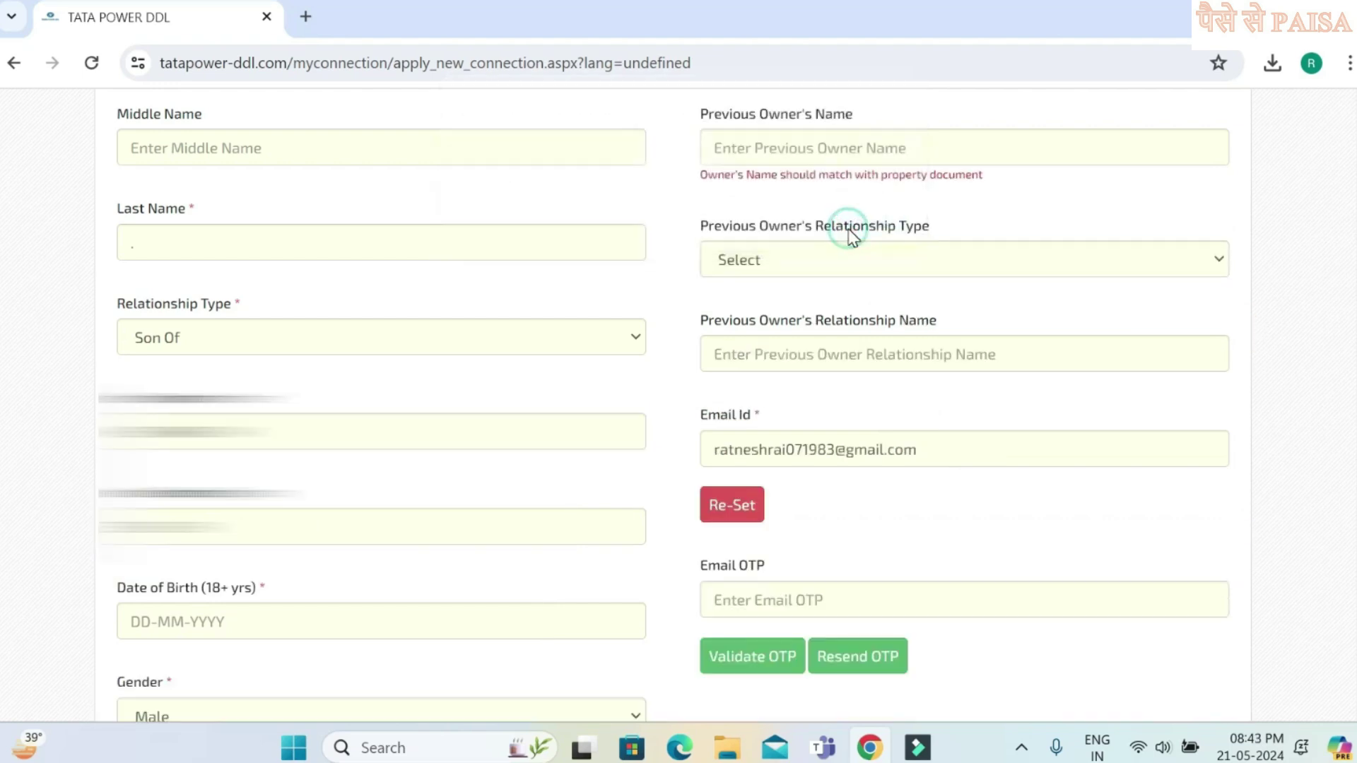
{"action": "scroll", "coordinate": [990, 504], "scroll_direction": "down", "scroll_amount": 1}
Enter the e-mailed one-time code, confirm verification, and save the personal details.
{"action": "left_click", "coordinate": [989, 493]}
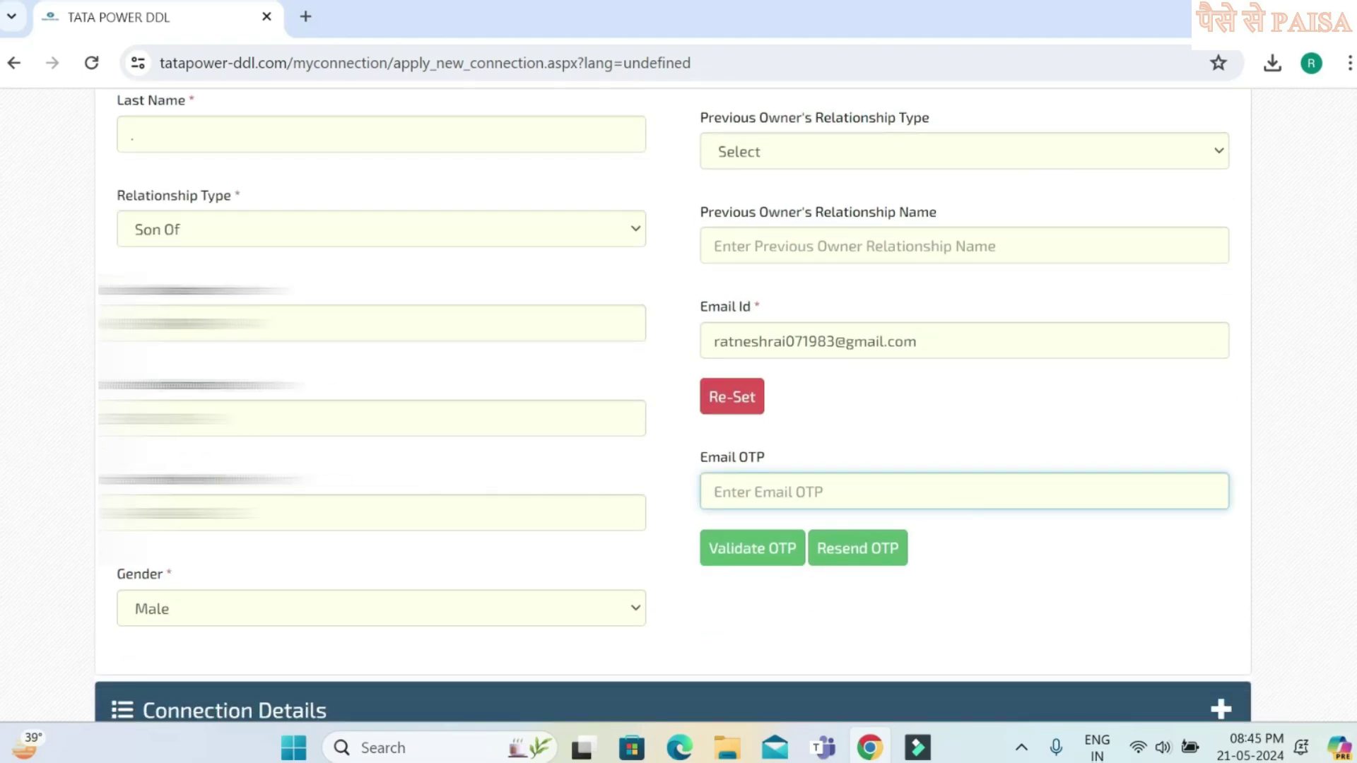
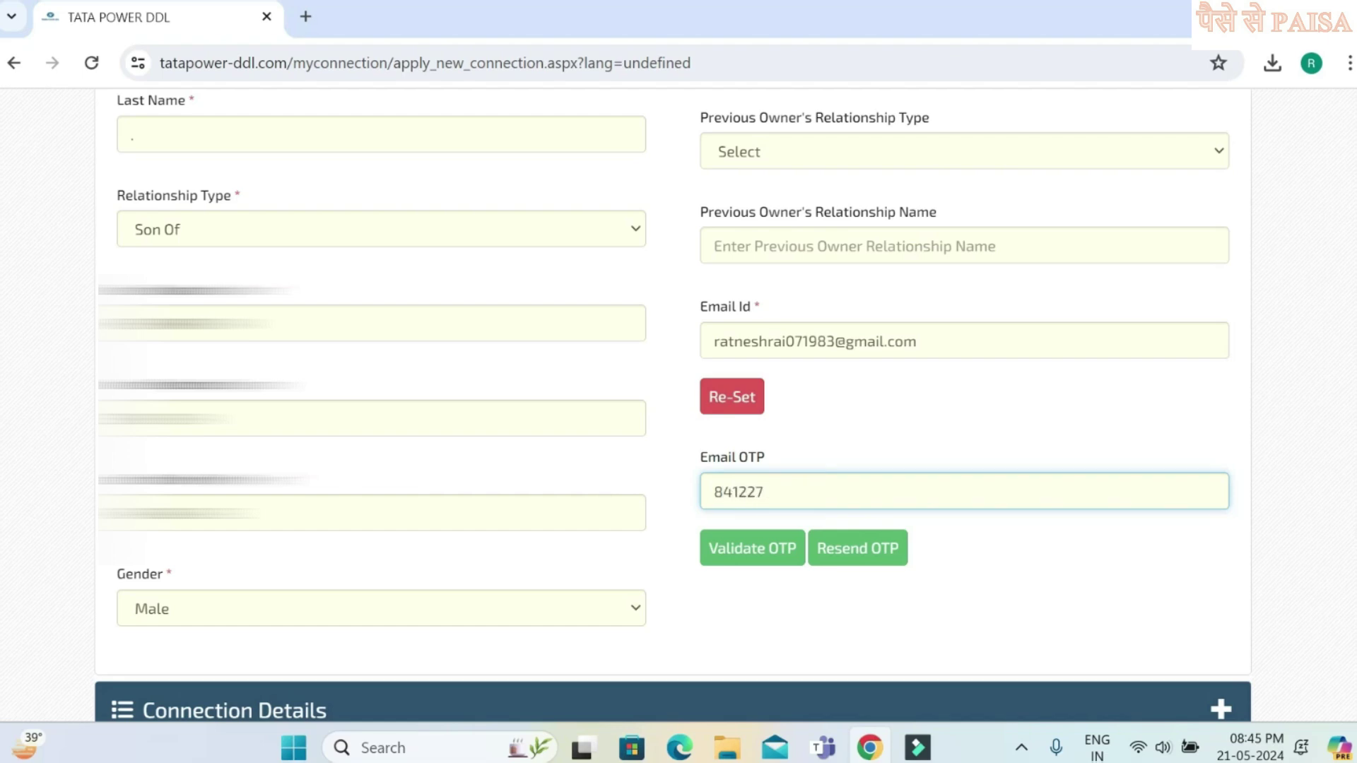
{"action": "left_click", "coordinate": [743, 558]}
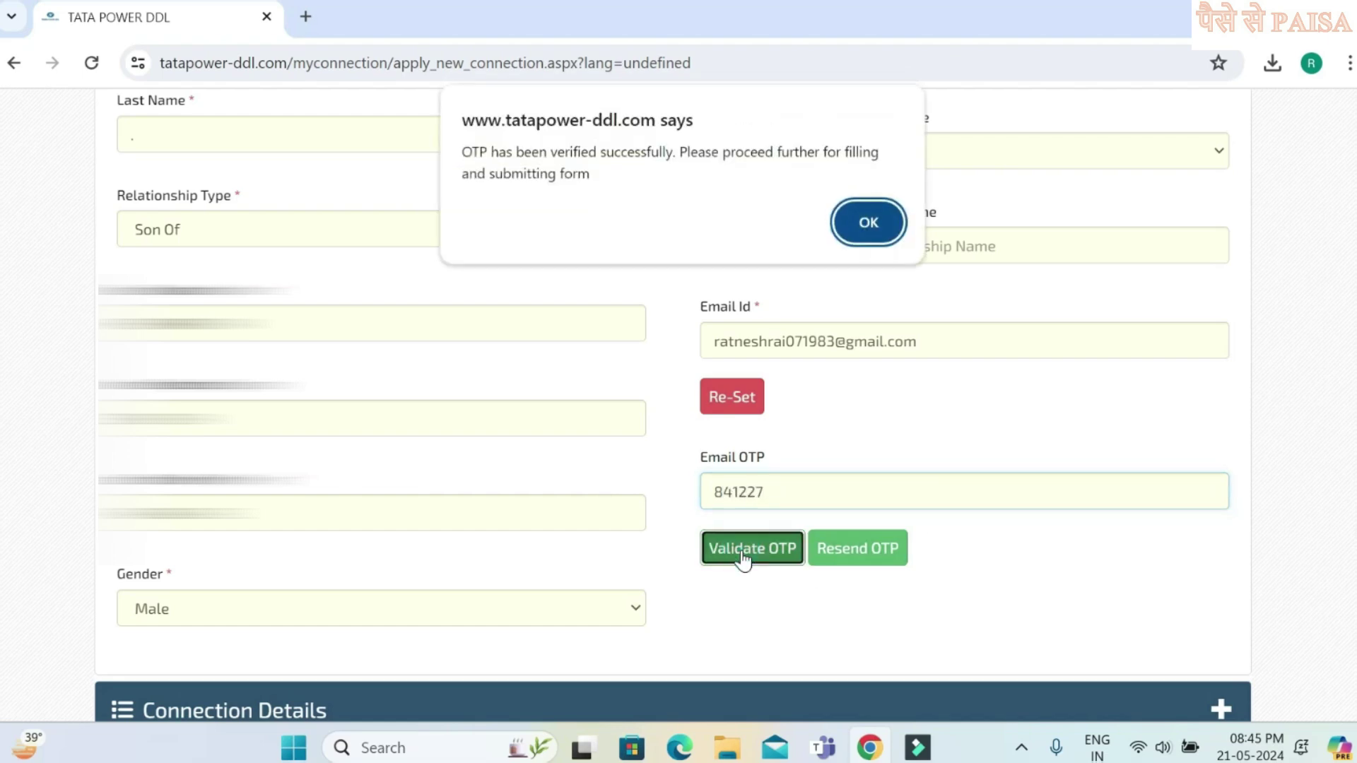
{"action": "left_click", "coordinate": [863, 225]}
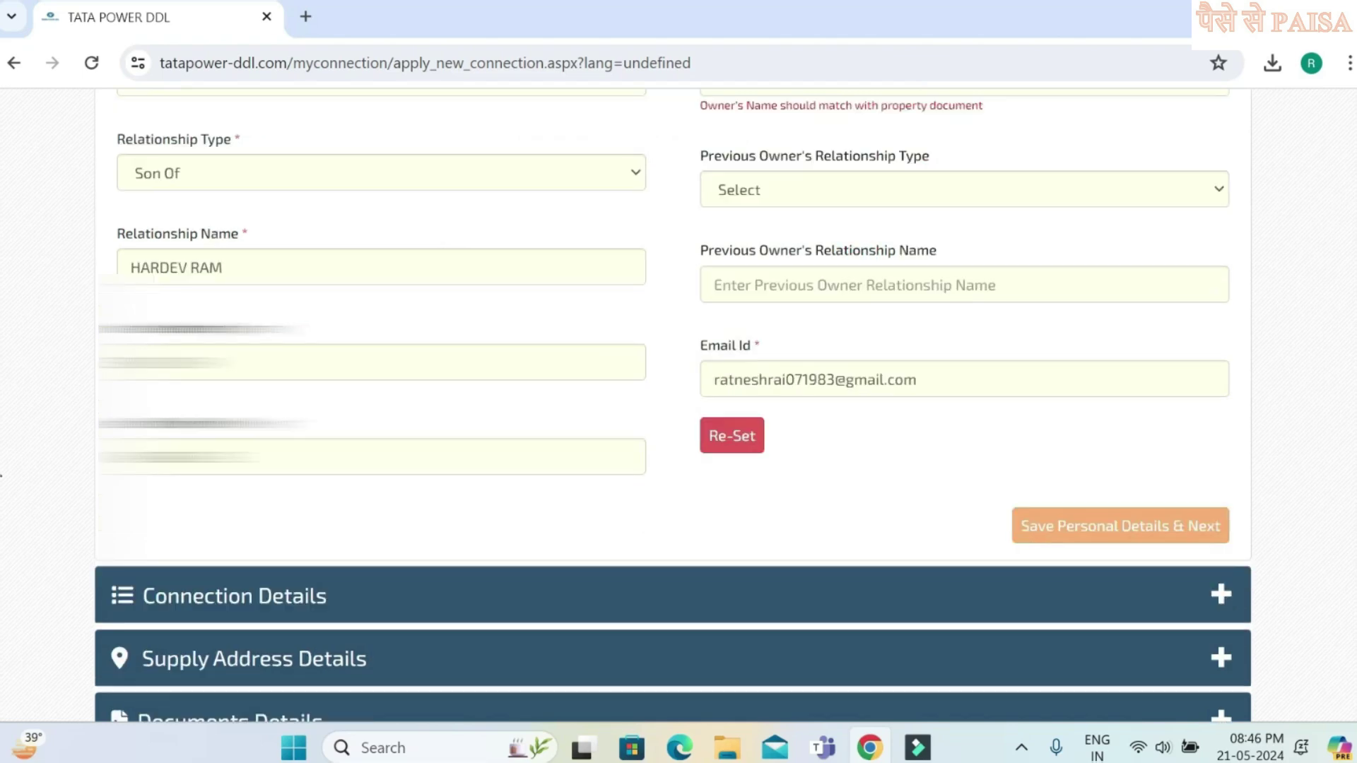
{"action": "scroll", "coordinate": [0, 463], "scroll_direction": "up", "scroll_amount": 1}
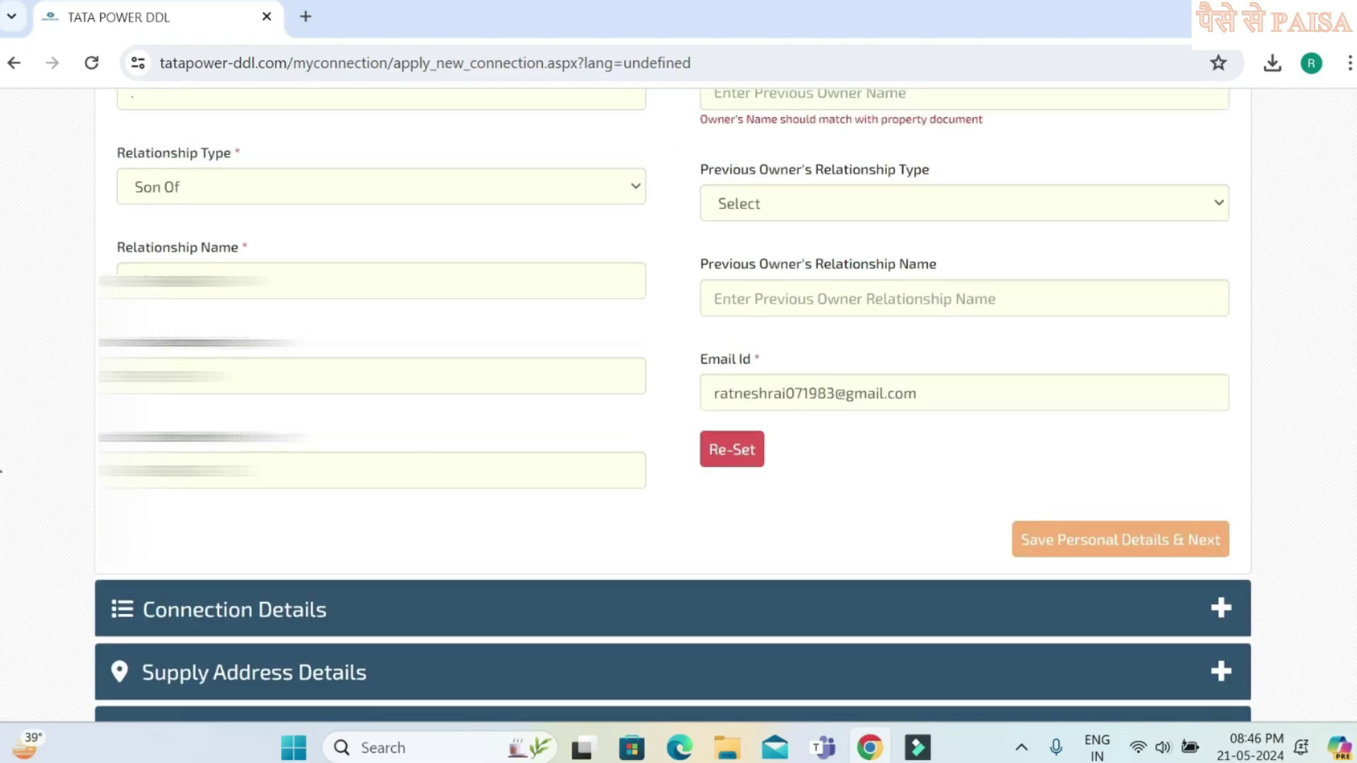
{"action": "left_click", "coordinate": [1181, 604]}
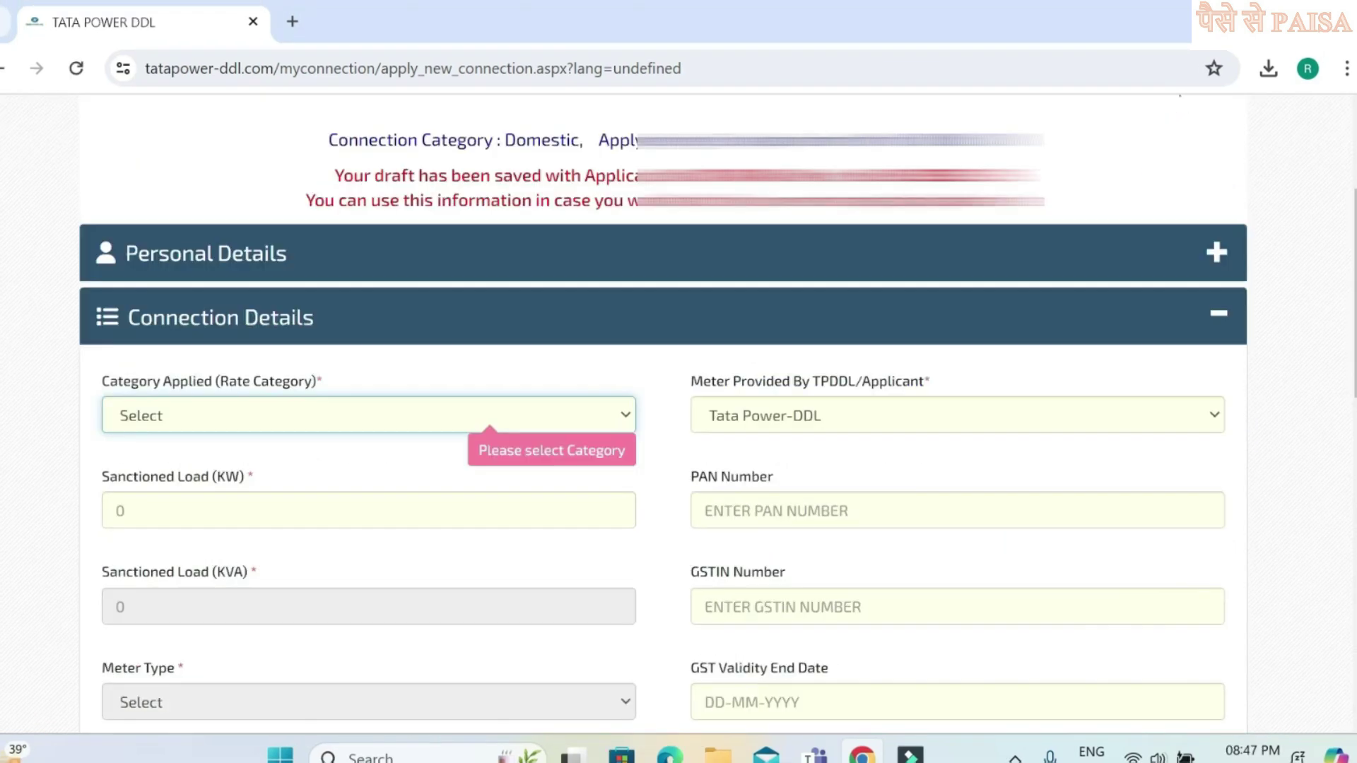
Set rate category to Domestic Lighting, purpose to Residential and sanctioned load to 1 KW.
{"action": "left_click", "coordinate": [561, 421]}
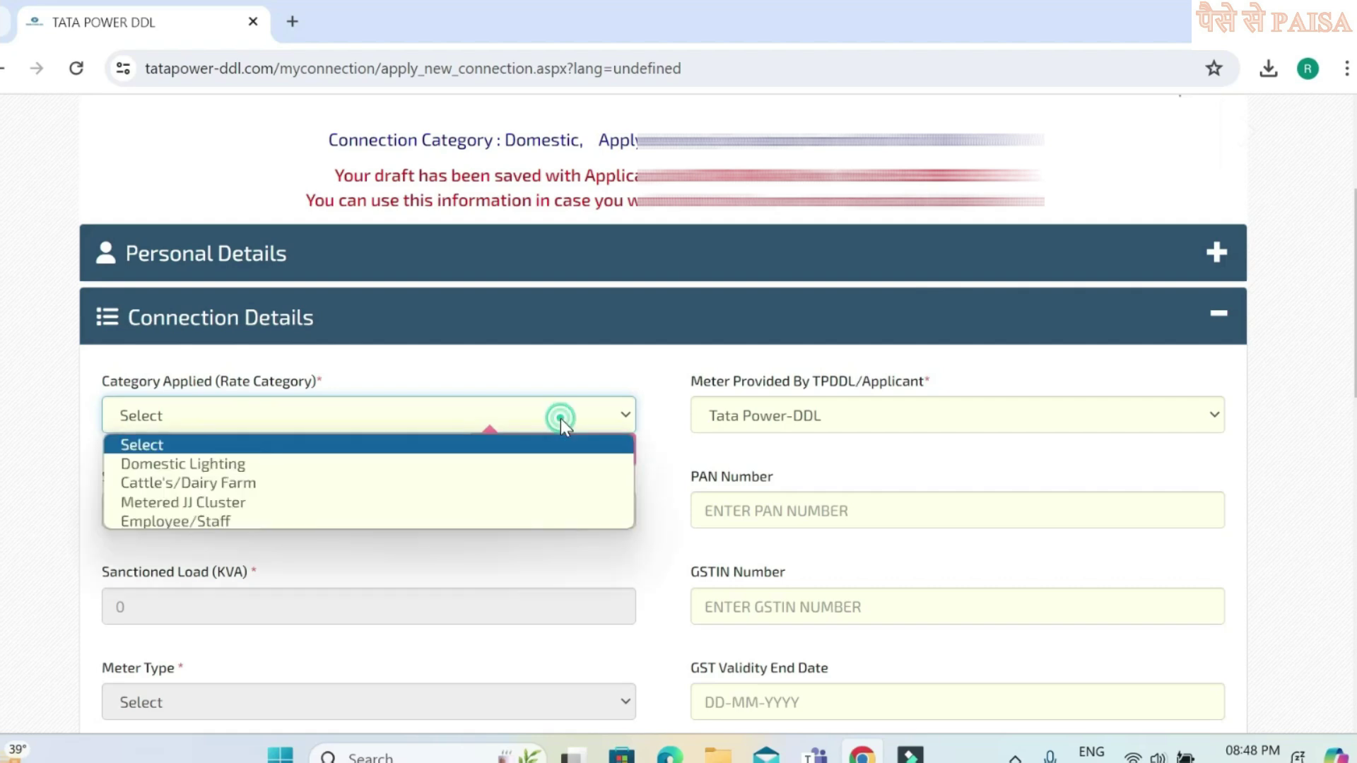
{"action": "left_click", "coordinate": [539, 461]}
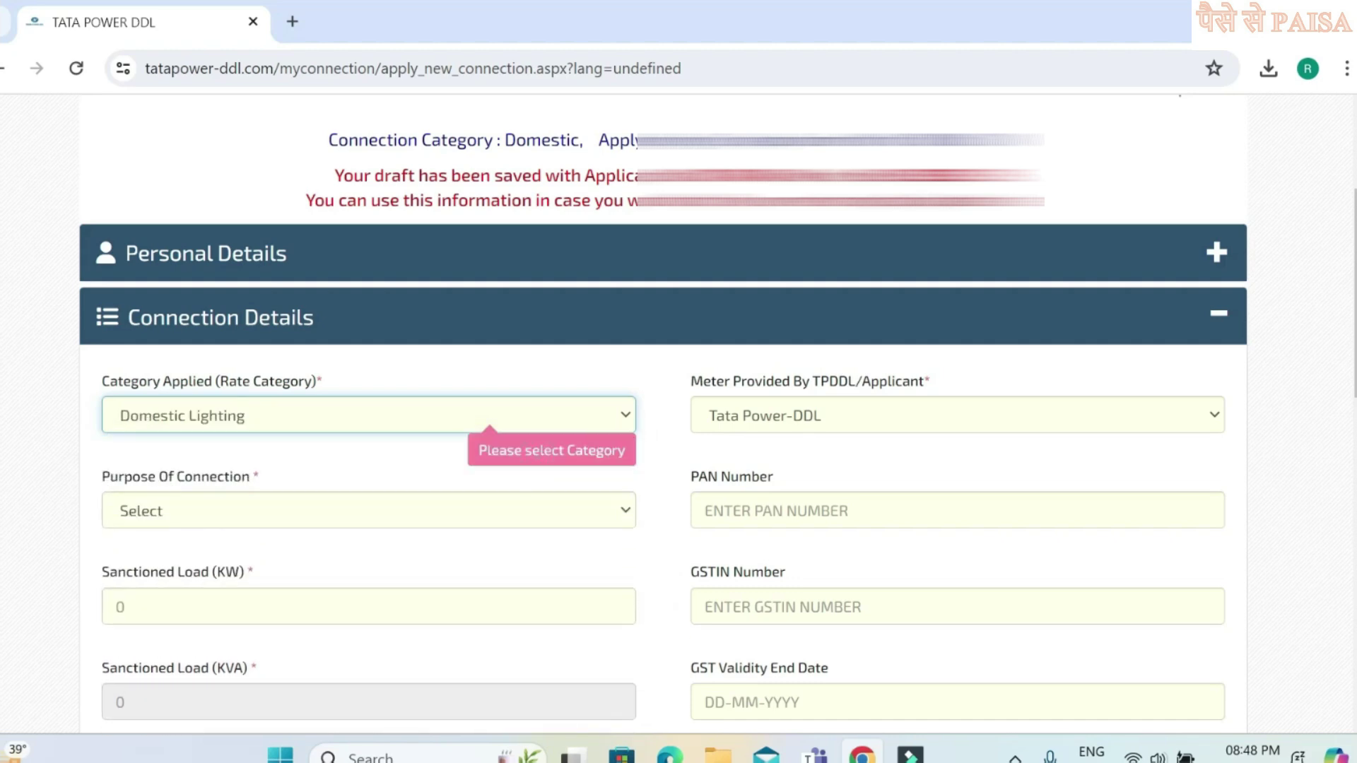
{"action": "left_click", "coordinate": [413, 516]}
{"action": "left_click", "coordinate": [400, 554]}
{"action": "scroll", "coordinate": [433, 546], "scroll_direction": "down", "scroll_amount": 1}
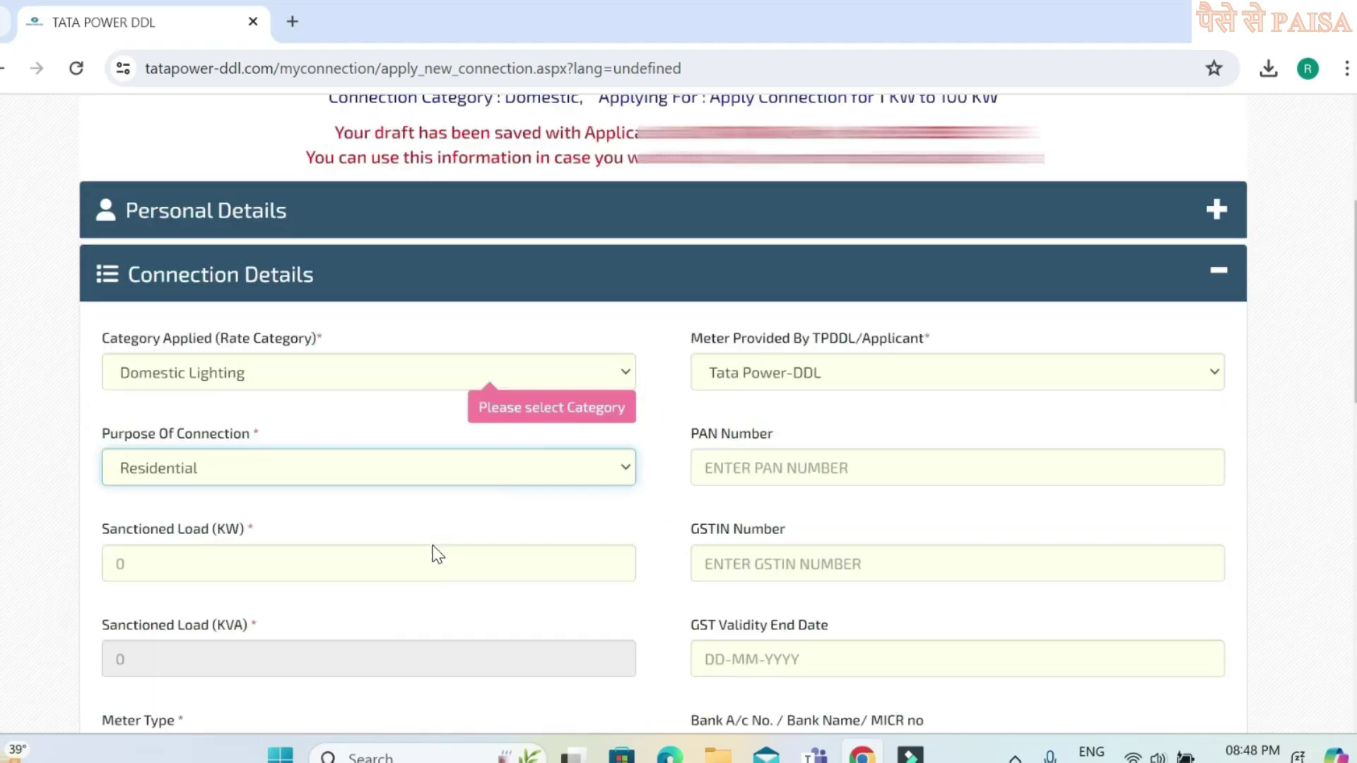
{"action": "scroll", "coordinate": [433, 545], "scroll_direction": "down", "scroll_amount": 1}
{"action": "left_click", "coordinate": [434, 498]}
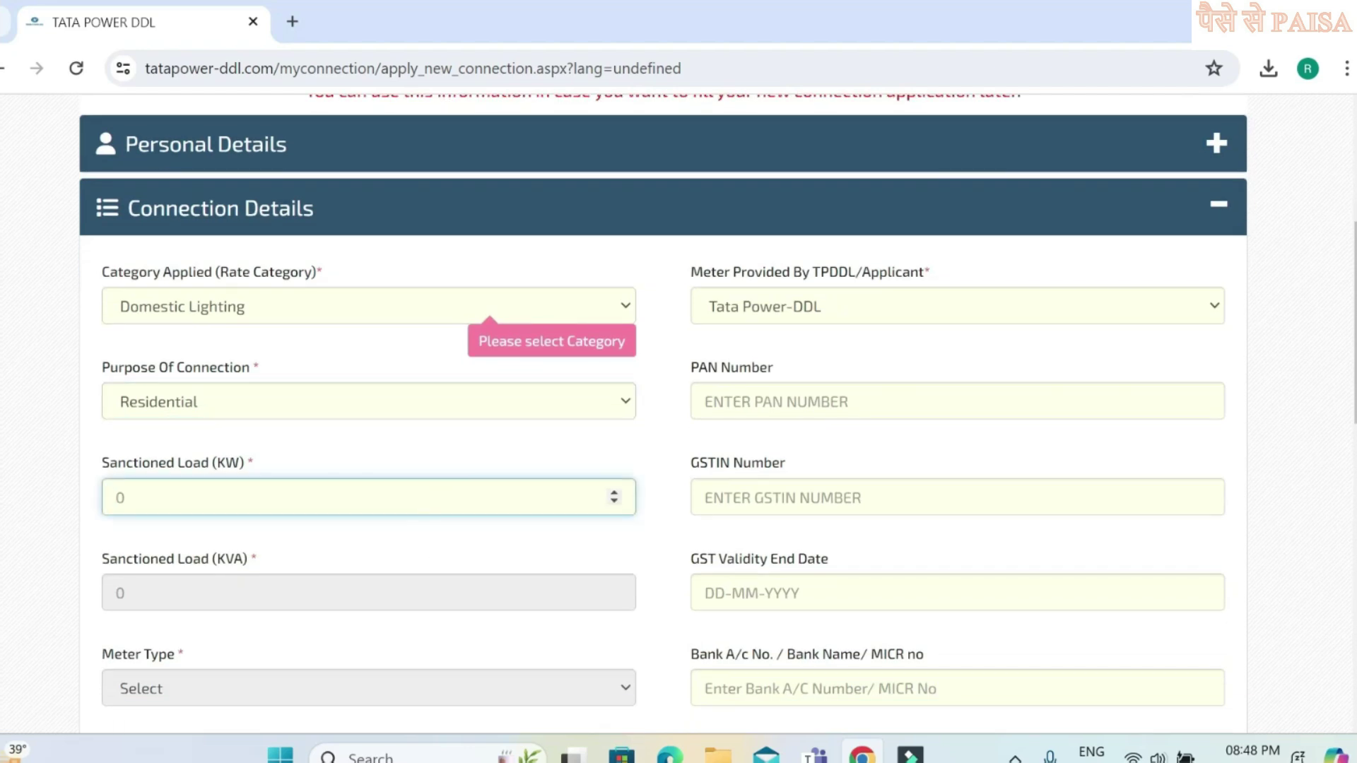
{"action": "left_click", "coordinate": [613, 492]}
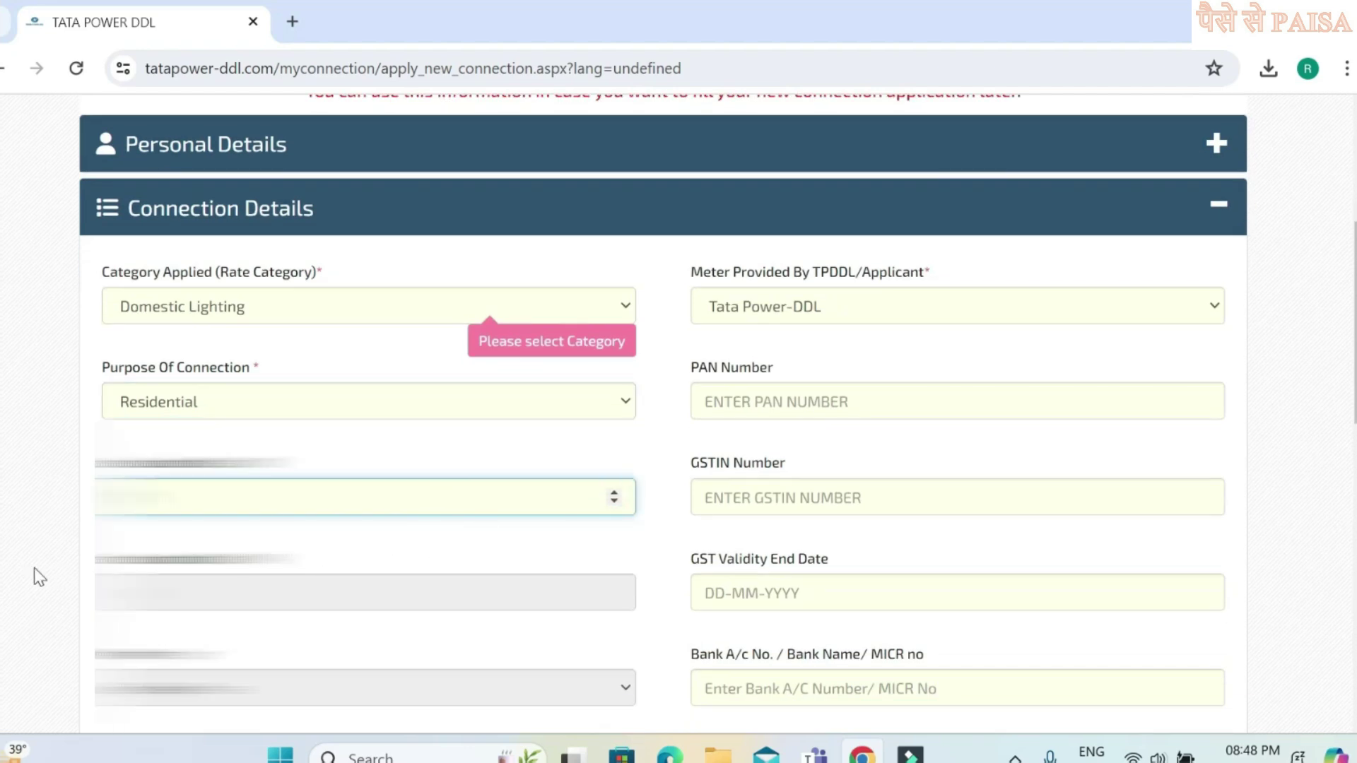
{"action": "scroll", "coordinate": [34, 568], "scroll_direction": "down", "scroll_amount": 3}
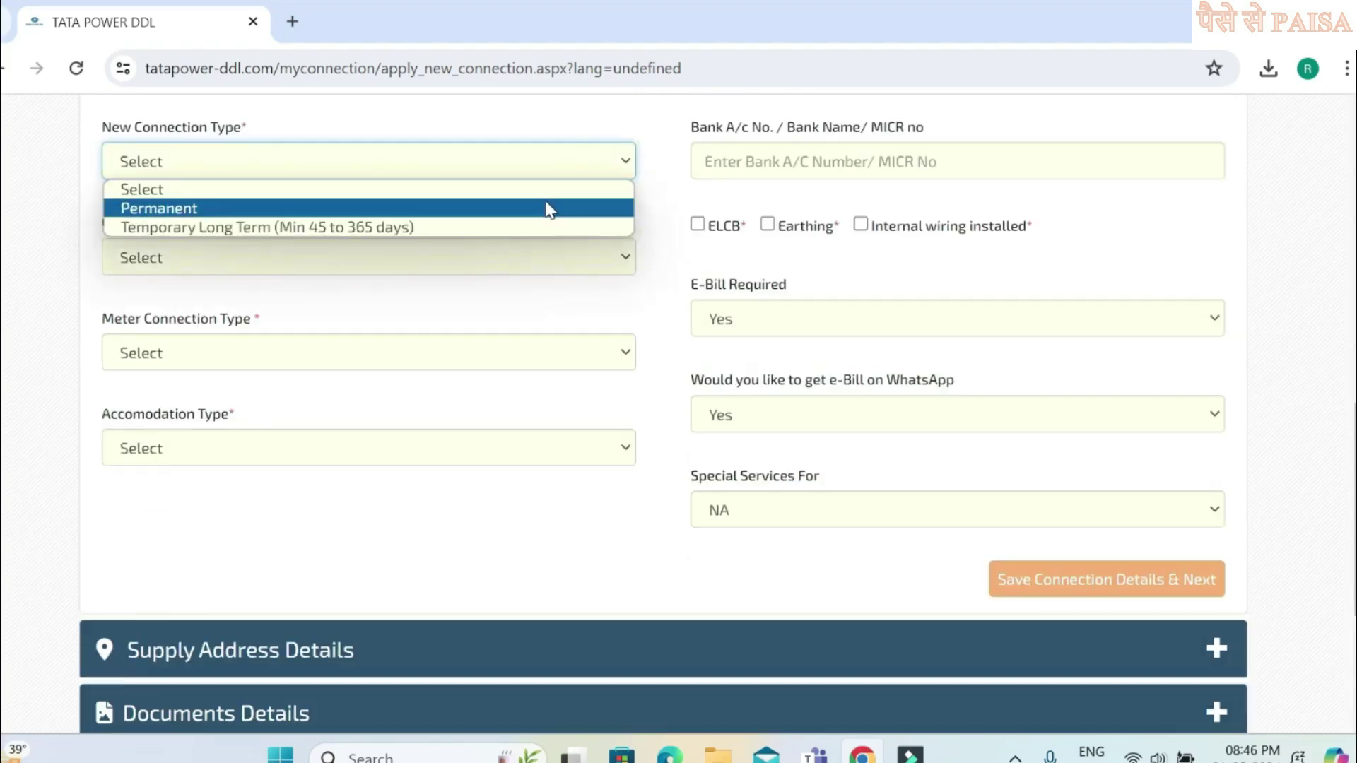
Choose Permanent connection type, Private classification, Post Paid meter and Owned accommodation.
{"action": "left_click", "coordinate": [548, 209]}
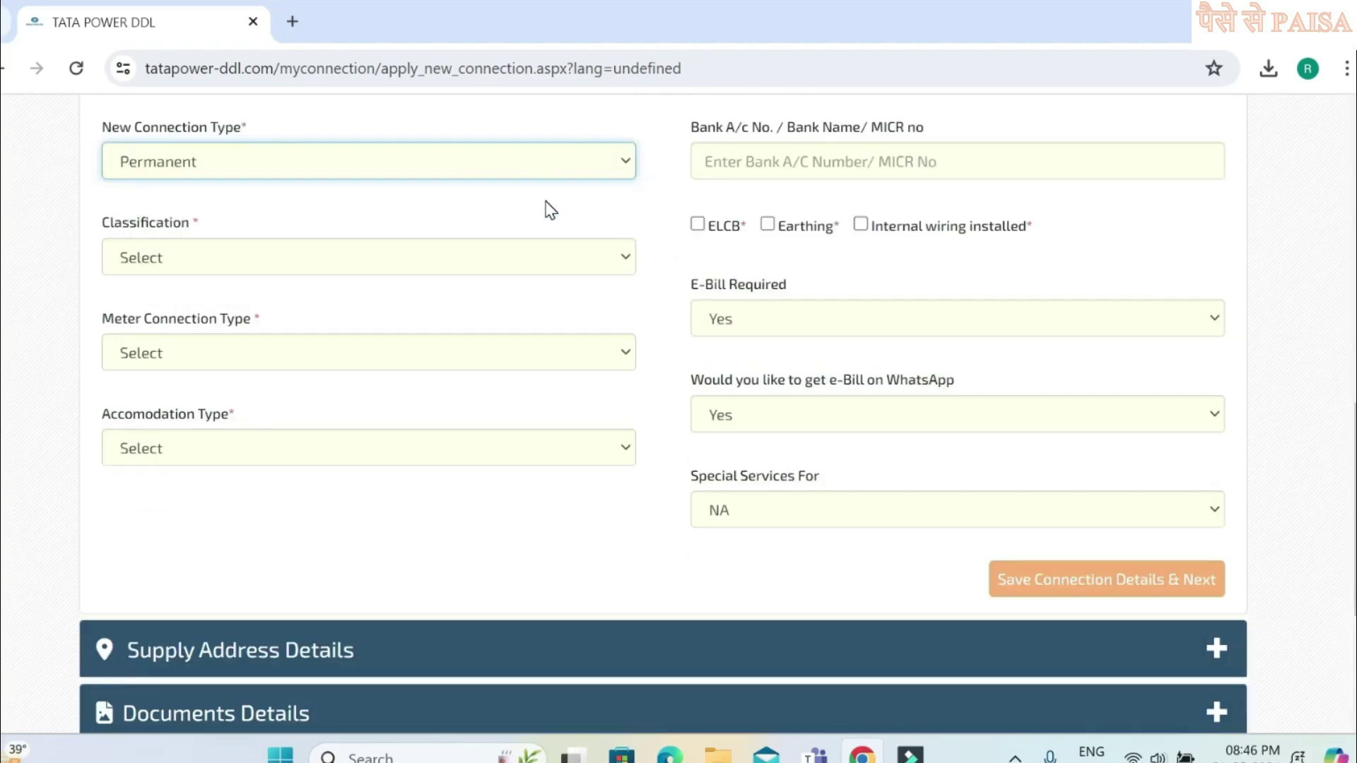
{"action": "left_click", "coordinate": [460, 259]}
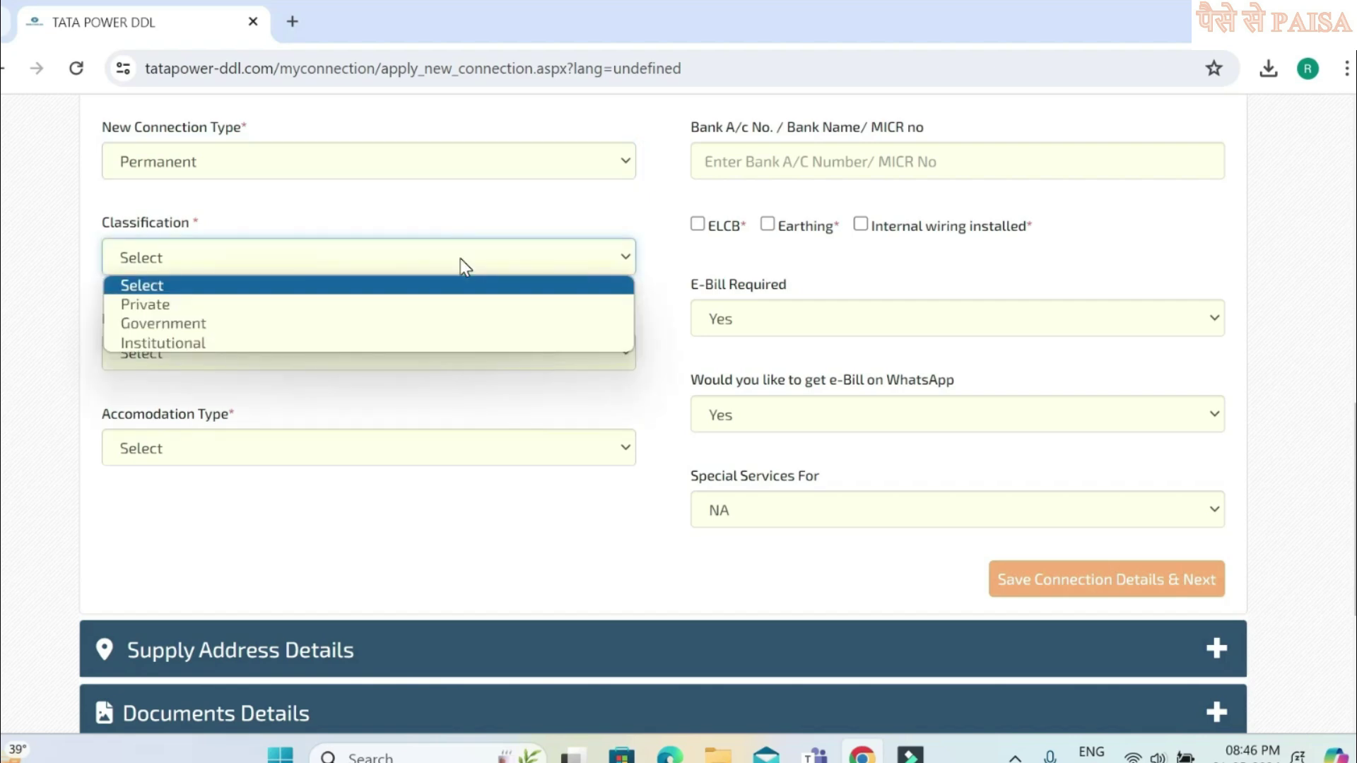
{"action": "left_click", "coordinate": [381, 304]}
{"action": "left_click", "coordinate": [353, 353]}
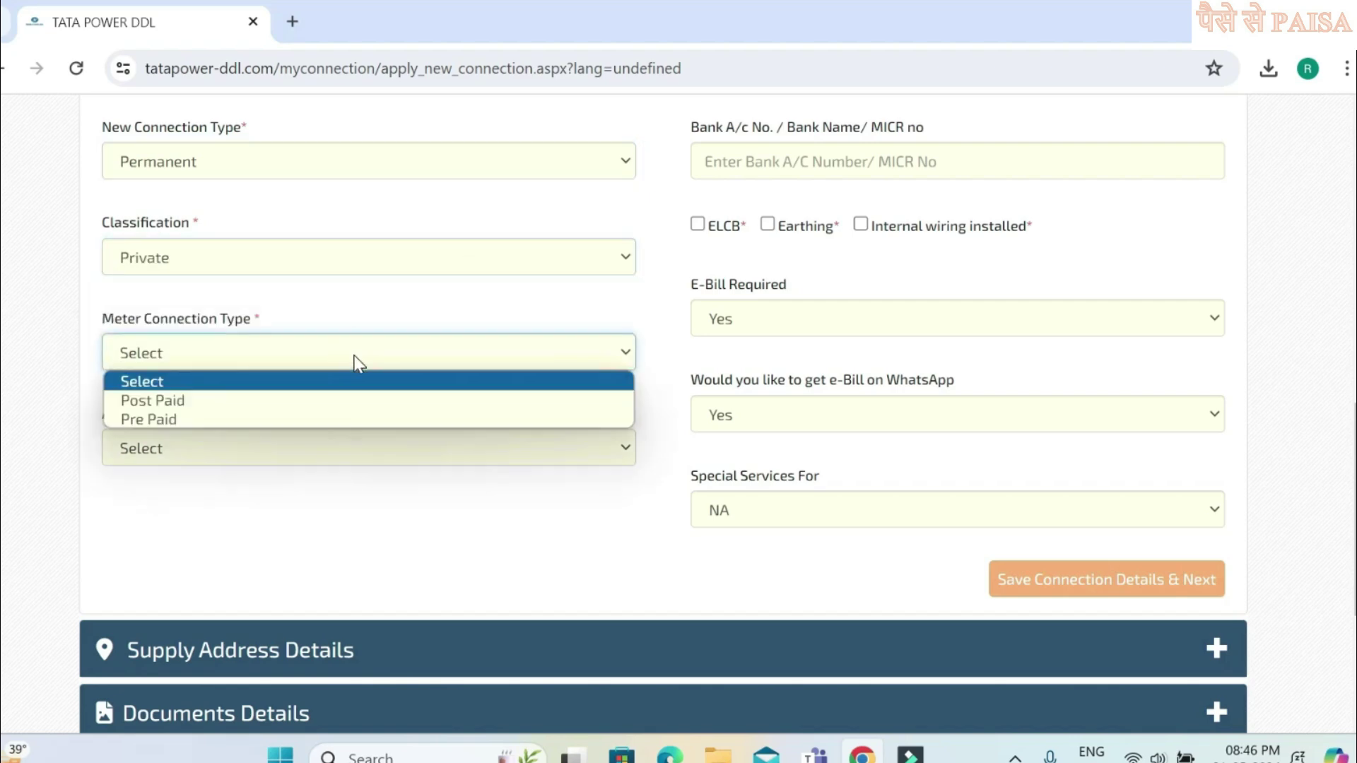
{"action": "left_click", "coordinate": [350, 401]}
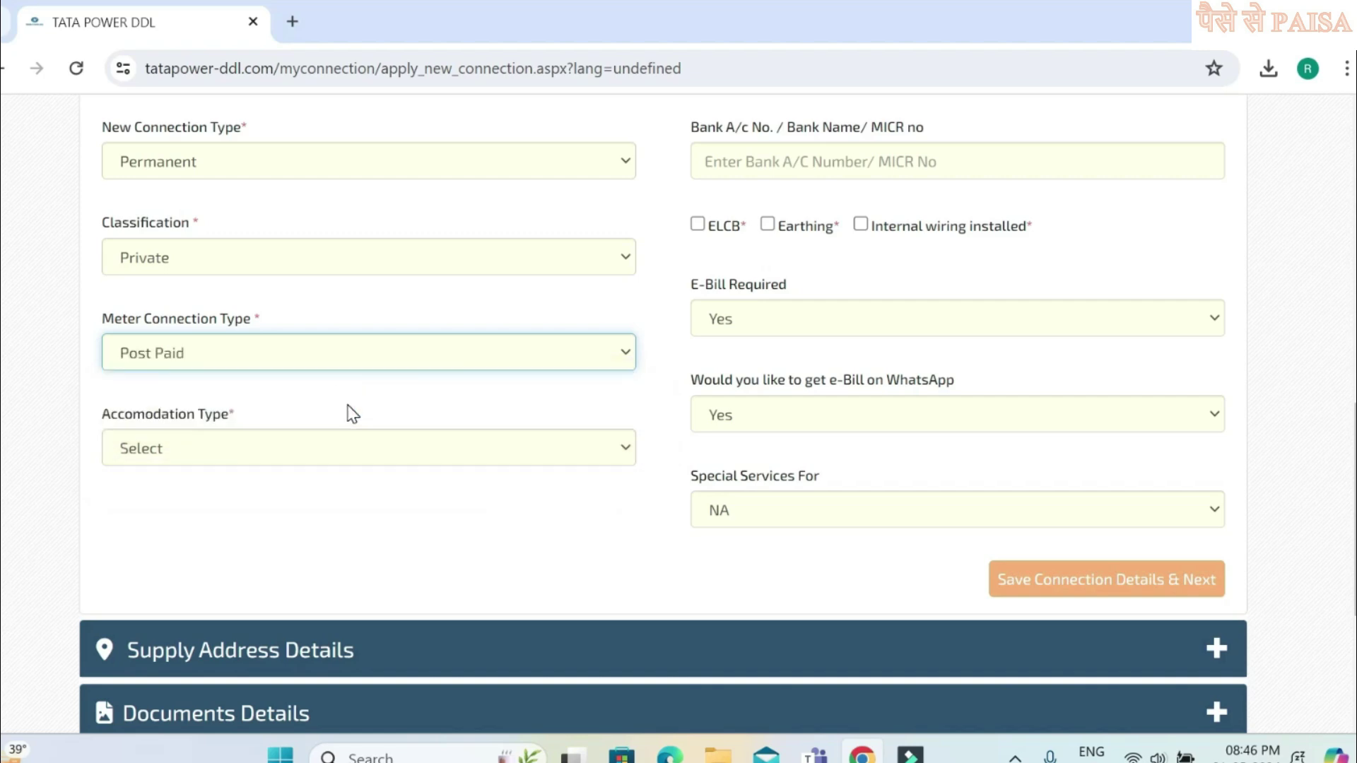
{"action": "left_click", "coordinate": [351, 450]}
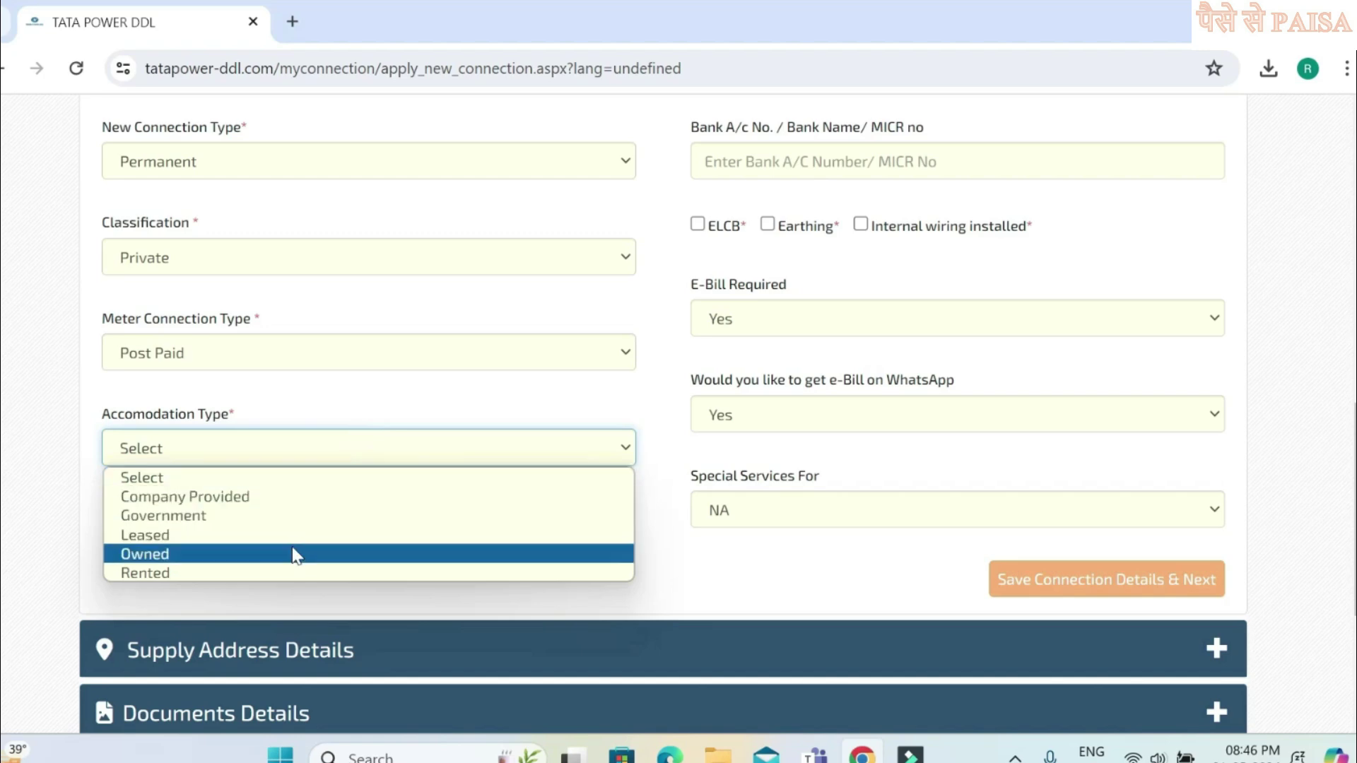
{"action": "left_click", "coordinate": [292, 552]}
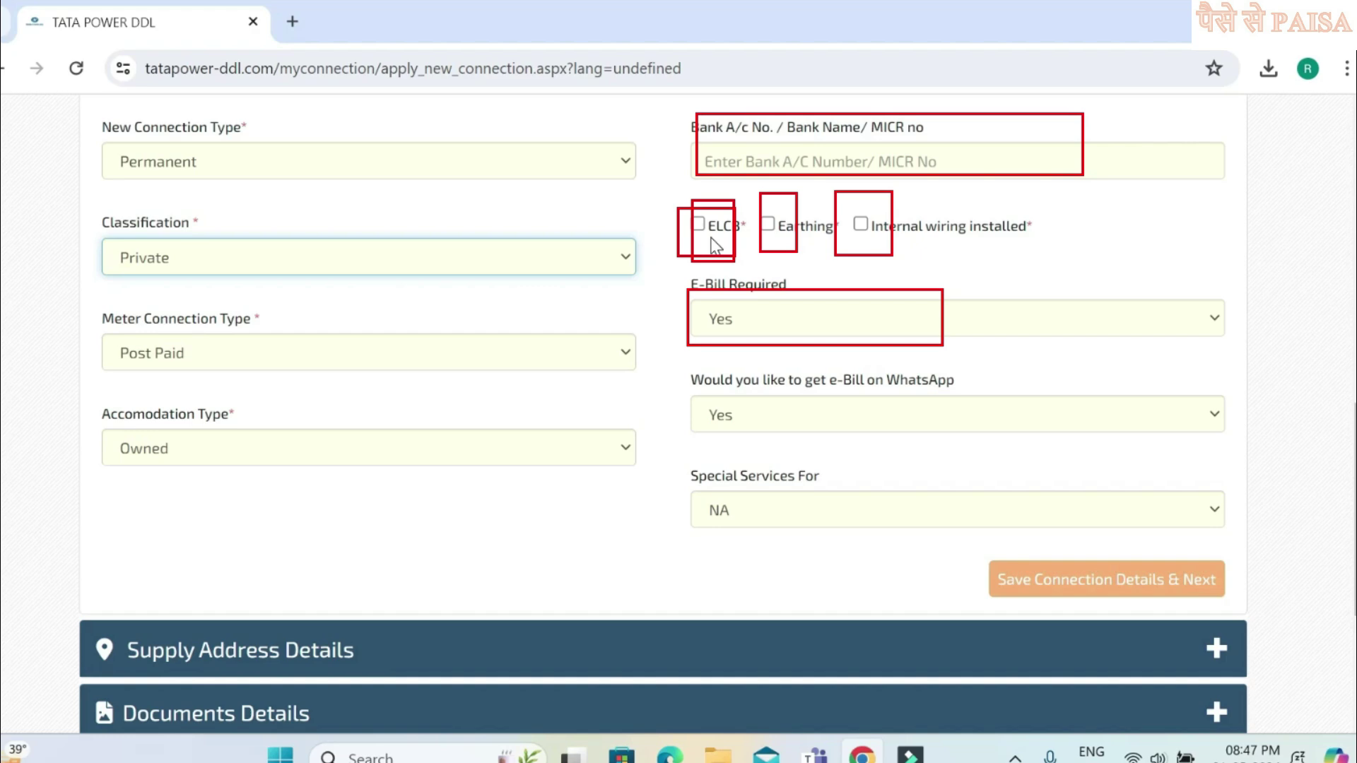
Tick ELCB, Earthing and Internal wiring installed, then save the connection details.
{"action": "left_click", "coordinate": [698, 225]}
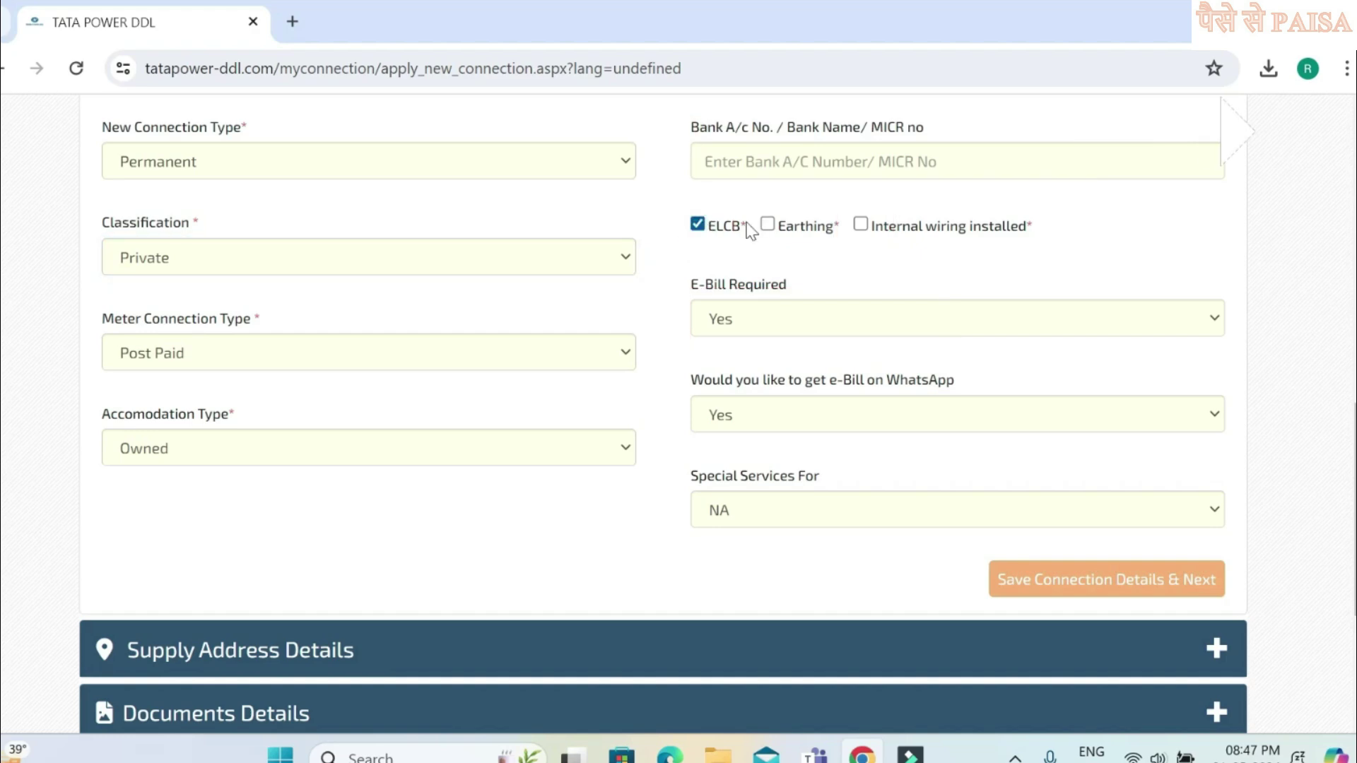
{"action": "left_click", "coordinate": [767, 225]}
{"action": "left_click", "coordinate": [859, 225]}
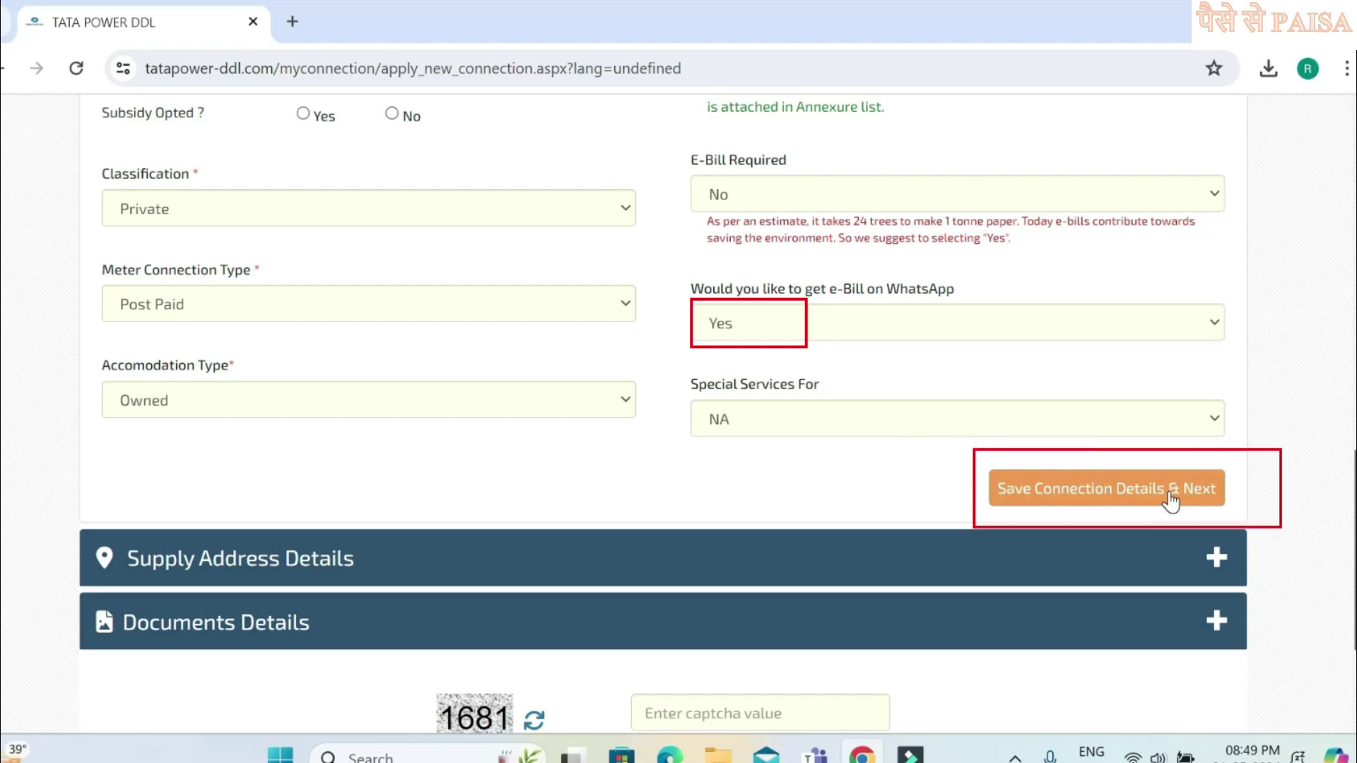
{"action": "left_click", "coordinate": [1171, 498]}
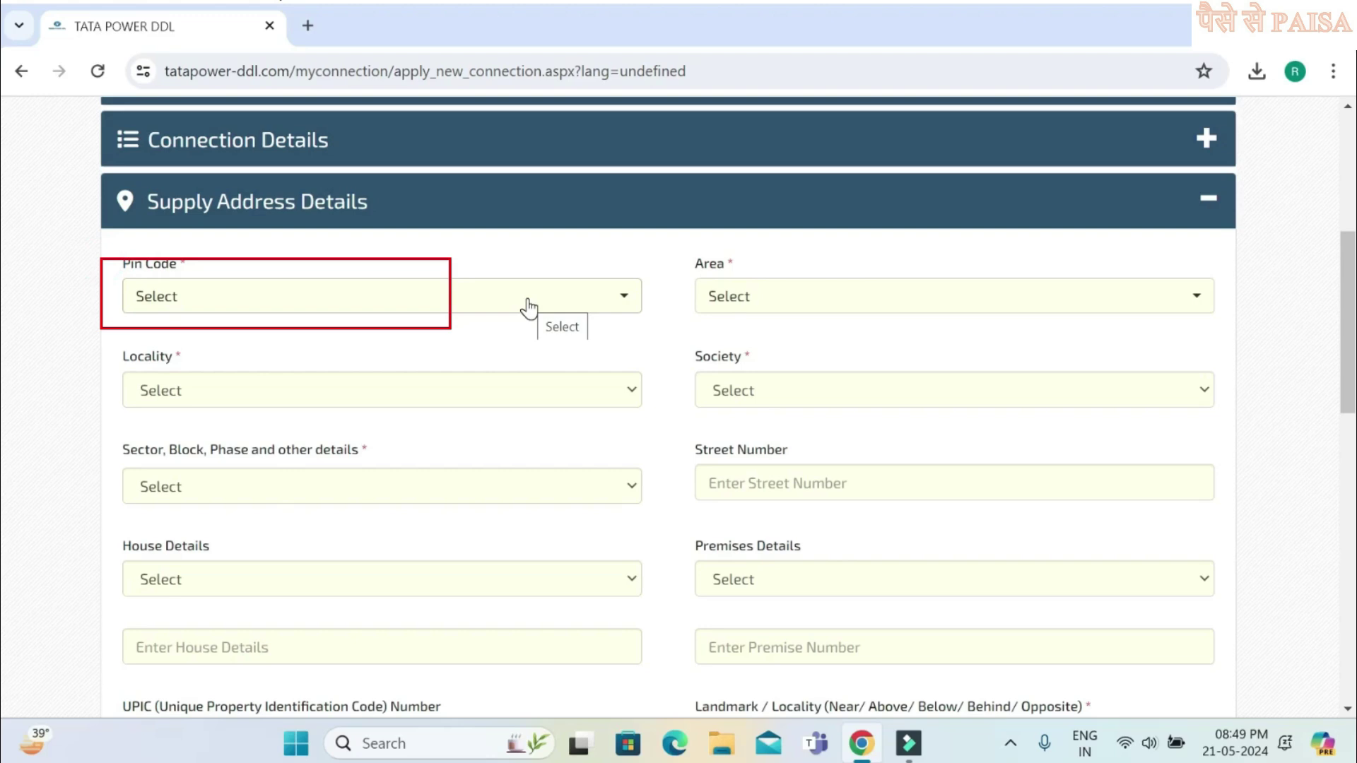
Set the supply address pin code to 110040, area NARELA and locality Other.
{"action": "left_click", "coordinate": [529, 308]}
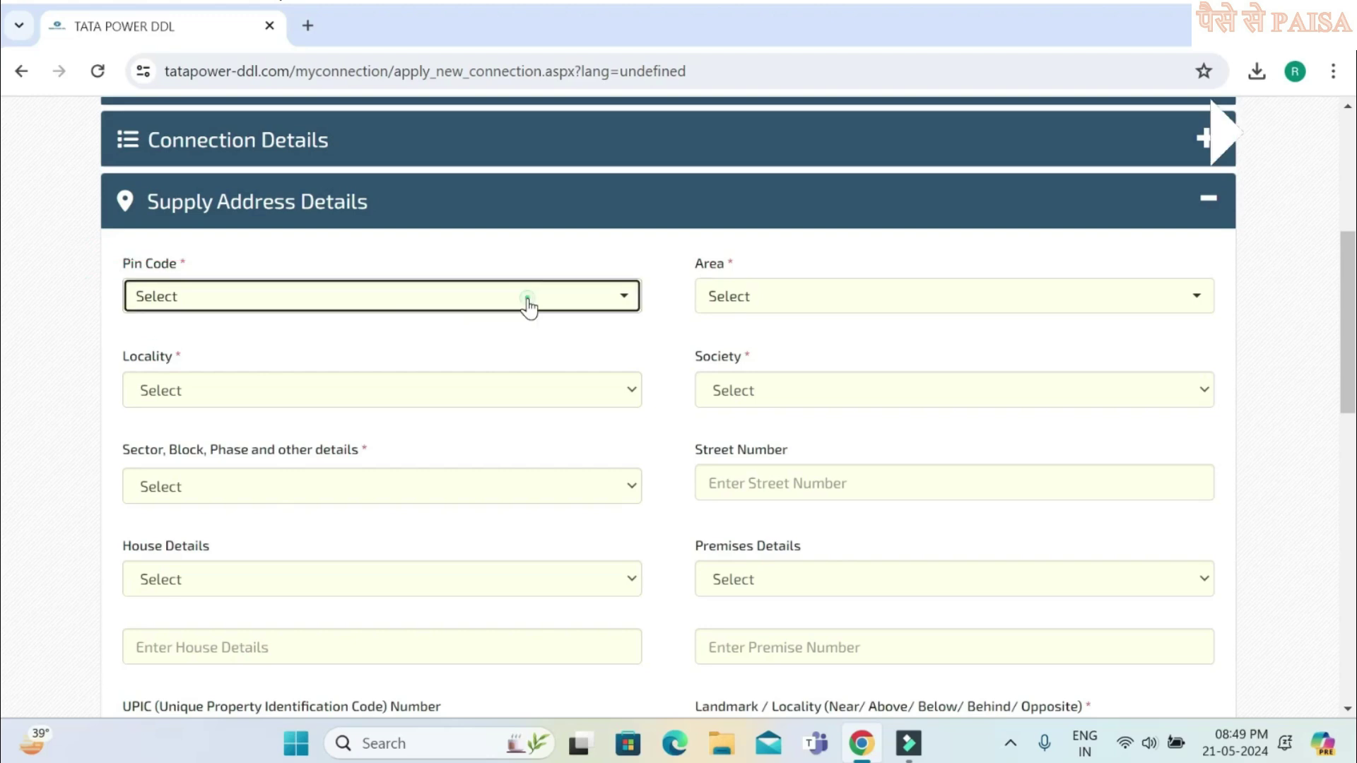
{"action": "left_click", "coordinate": [990, 304]}
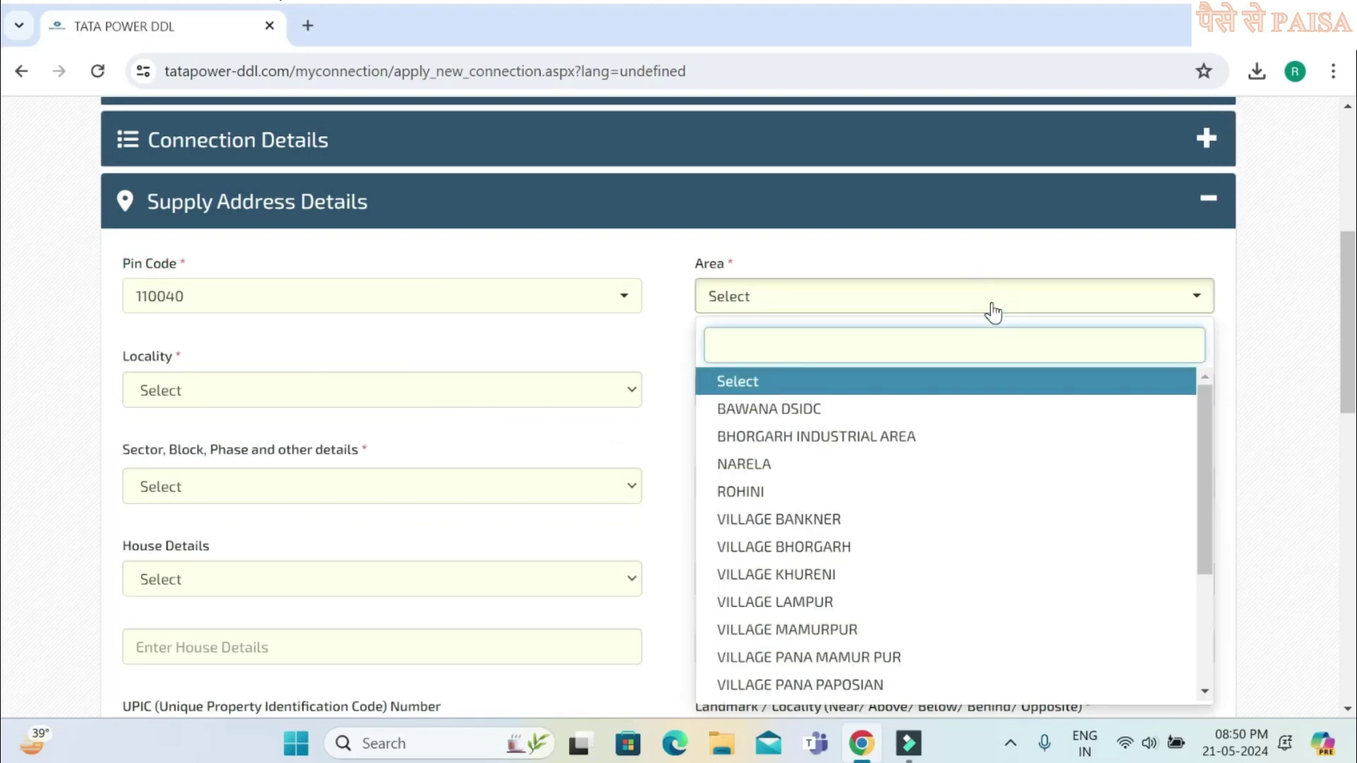
{"action": "left_click", "coordinate": [824, 468]}
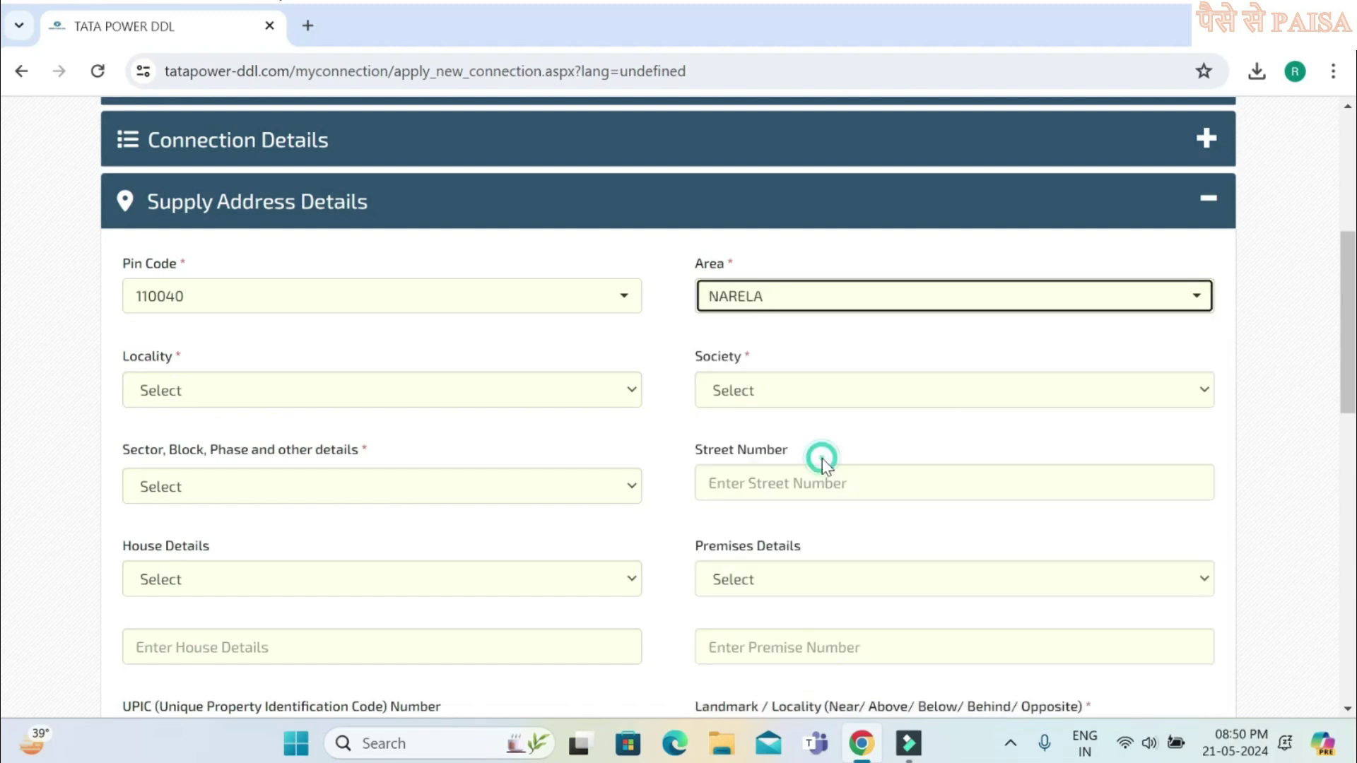
{"action": "left_click", "coordinate": [552, 393]}
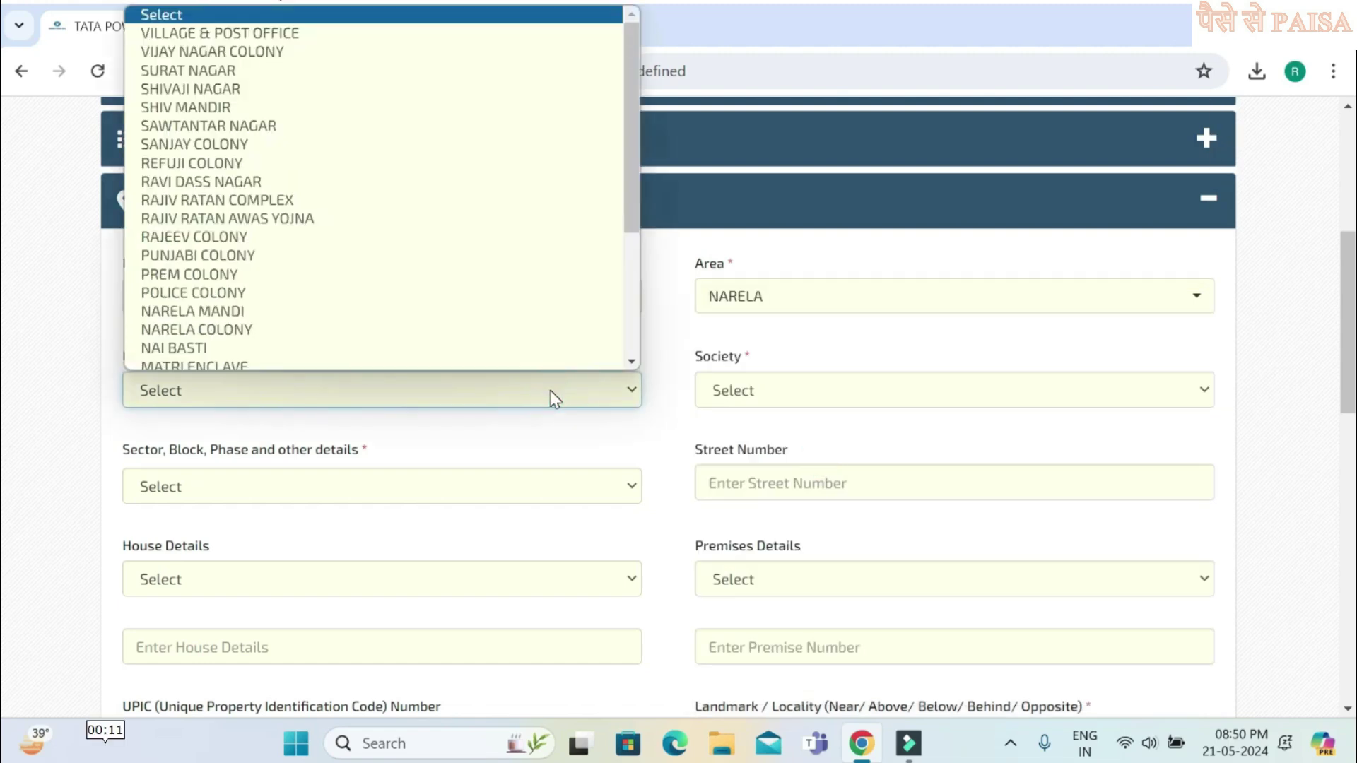
{"action": "key", "text": "Down"}
{"action": "key", "text": "Down"}
{"action": "key", "text": "Down"}
{"action": "key", "text": "Down"}
{"action": "key", "text": "Down"}
{"action": "key", "text": "Down"}
{"action": "key", "text": "Down"}
{"action": "key", "text": "Down"}
{"action": "key", "text": "Down"}
{"action": "key", "text": "Down"}
{"action": "key", "text": "Down"}
{"action": "key", "text": "Down"}
{"action": "key", "text": "Down"}
{"action": "key", "text": "Down"}
{"action": "key", "text": "Down"}
{"action": "key", "text": "Down"}
{"action": "key", "text": "Down"}
{"action": "key", "text": "Down"}
{"action": "key", "text": "Down"}
{"action": "key", "text": "Down"}
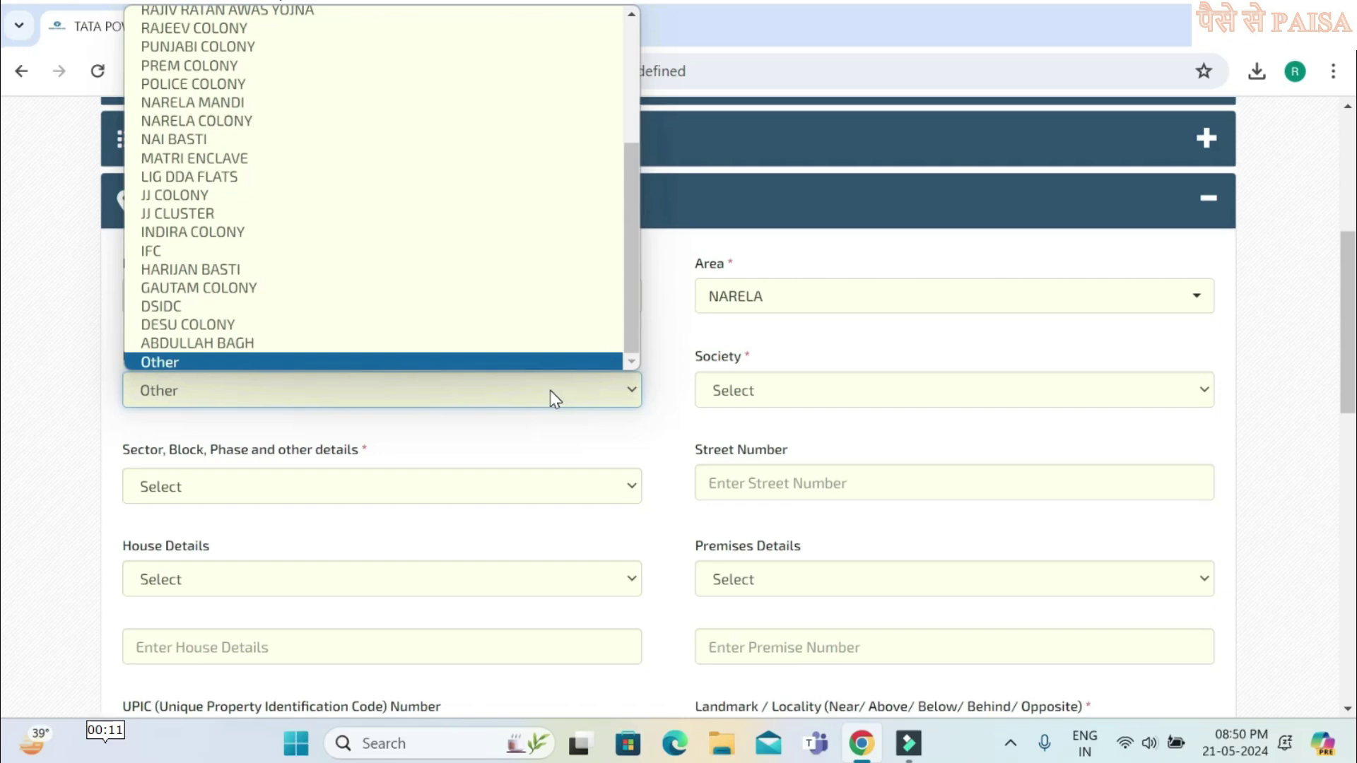
{"action": "key", "text": "Return"}
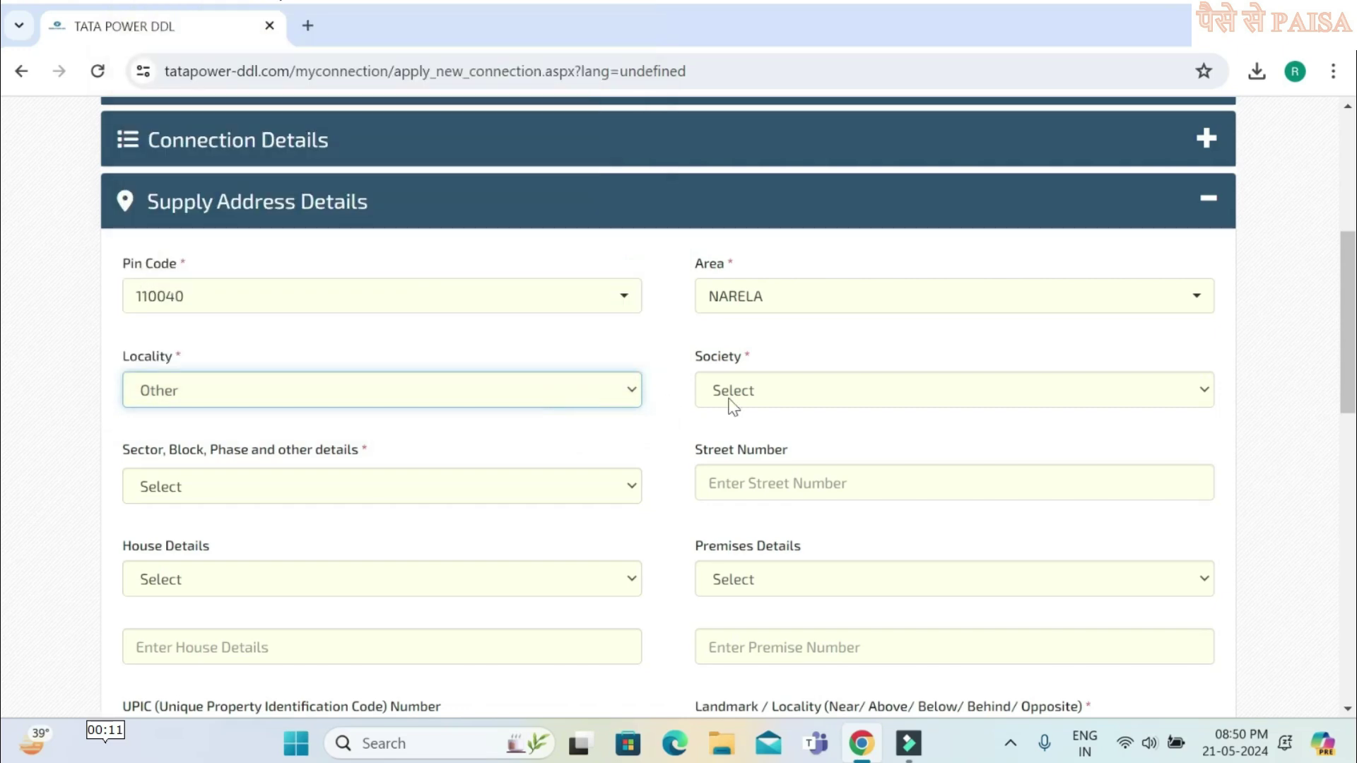
Choose DDA FLATS as the society.
{"action": "left_click", "coordinate": [873, 393]}
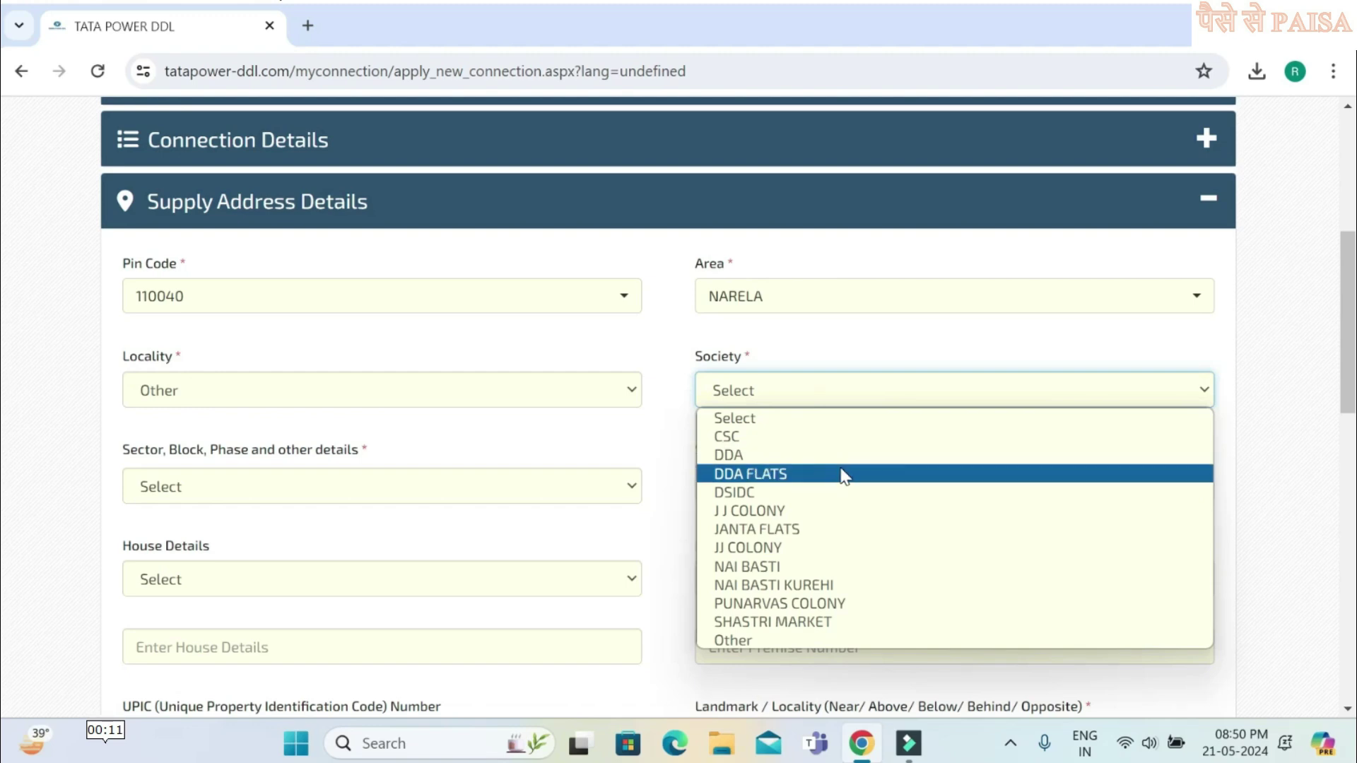
{"action": "left_click", "coordinate": [843, 474]}
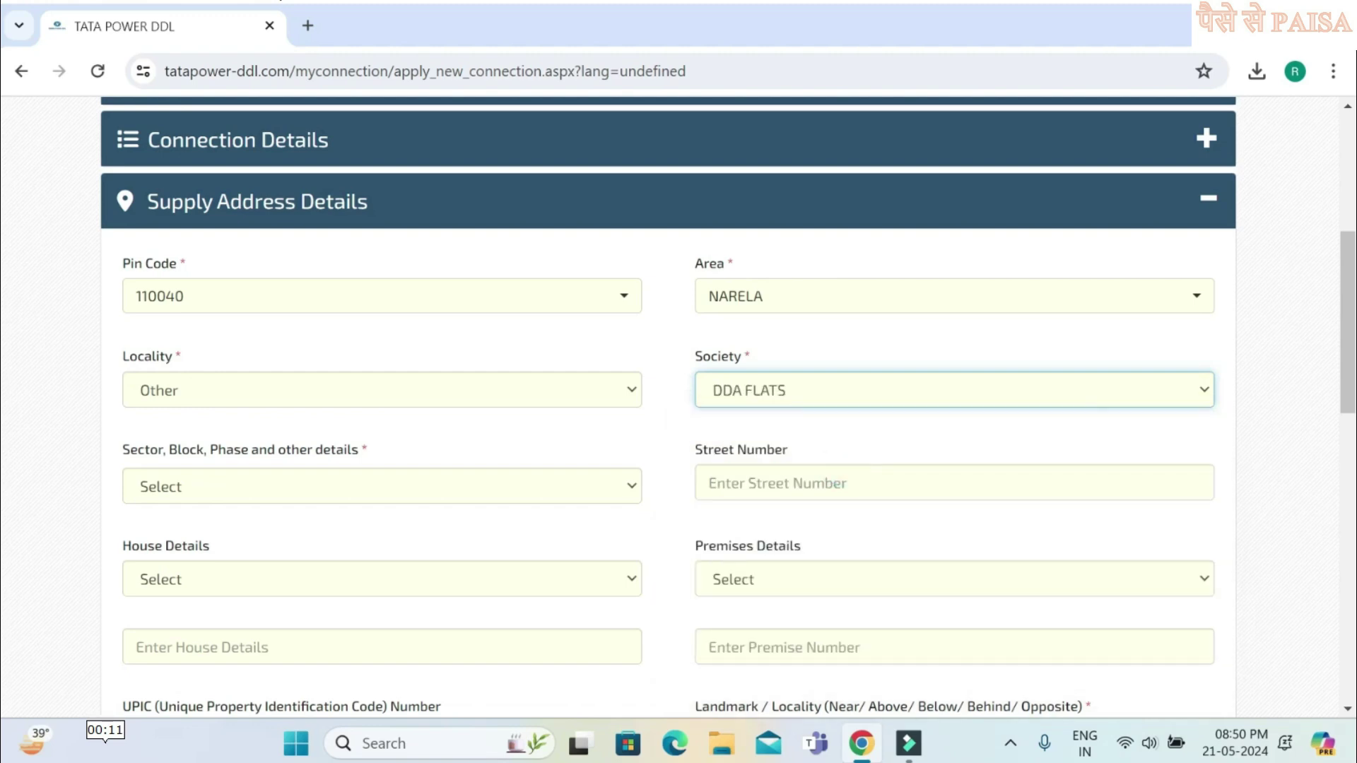
{"action": "left_click", "coordinate": [490, 487]}
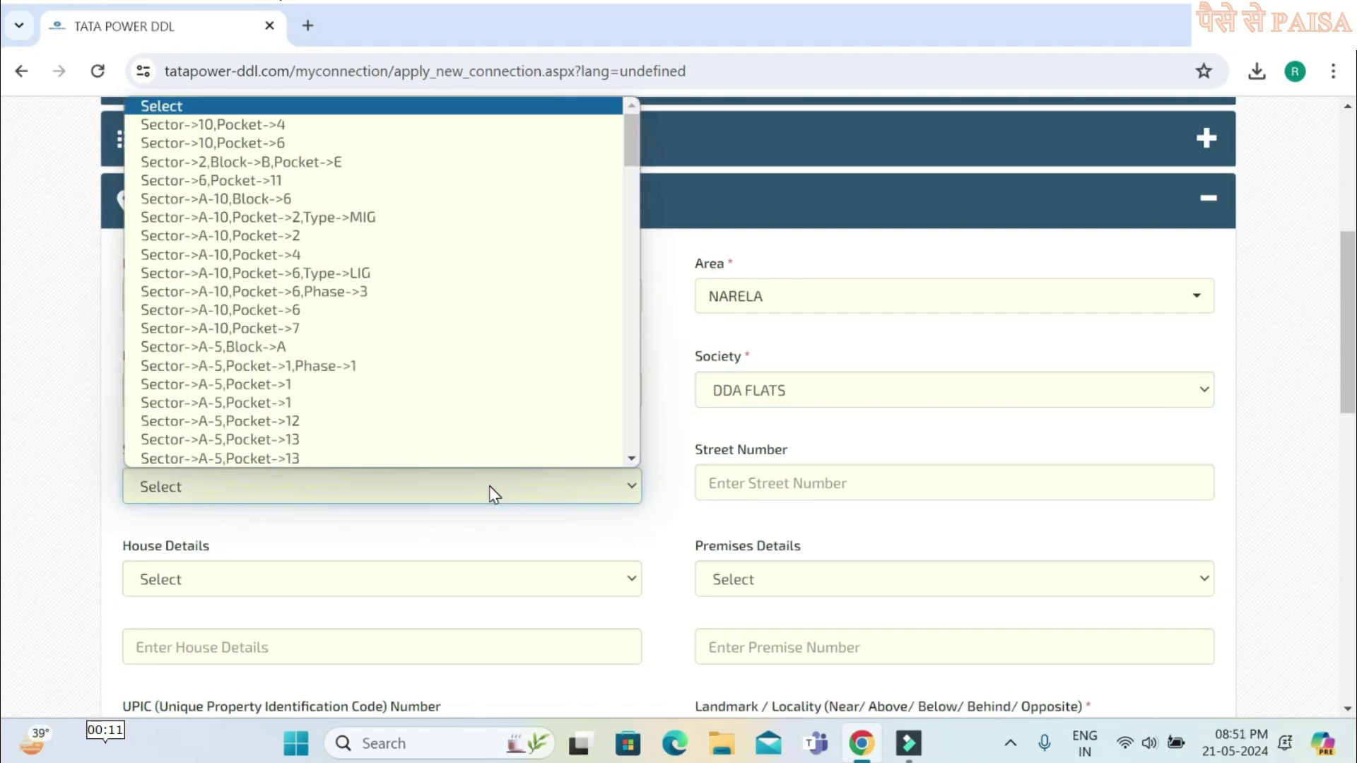
Pick Not Specified 1 for the Sector, Block, Phase field of the supply address.
{"action": "scroll", "coordinate": [476, 359], "scroll_direction": "down", "scroll_amount": 3}
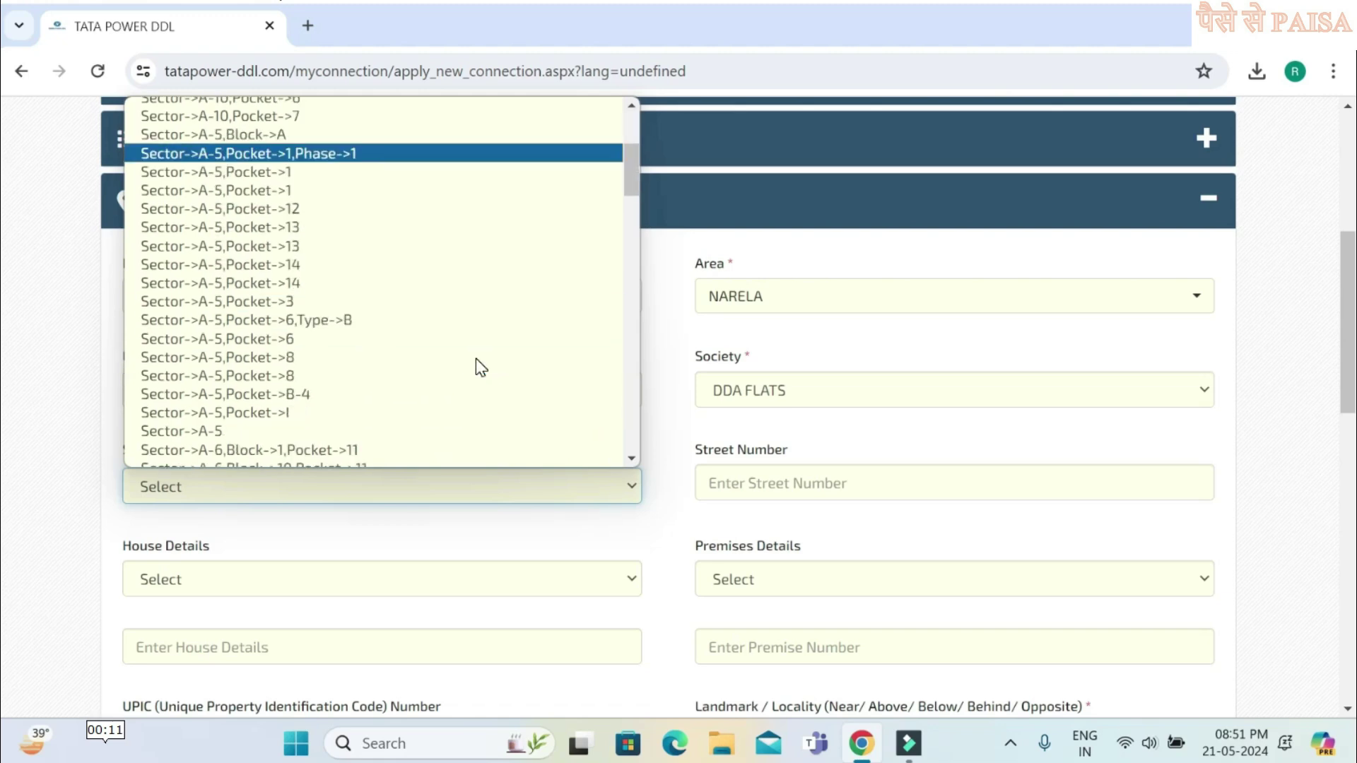
{"action": "scroll", "coordinate": [476, 358], "scroll_direction": "down", "scroll_amount": 5}
{"action": "scroll", "coordinate": [476, 359], "scroll_direction": "down", "scroll_amount": 12}
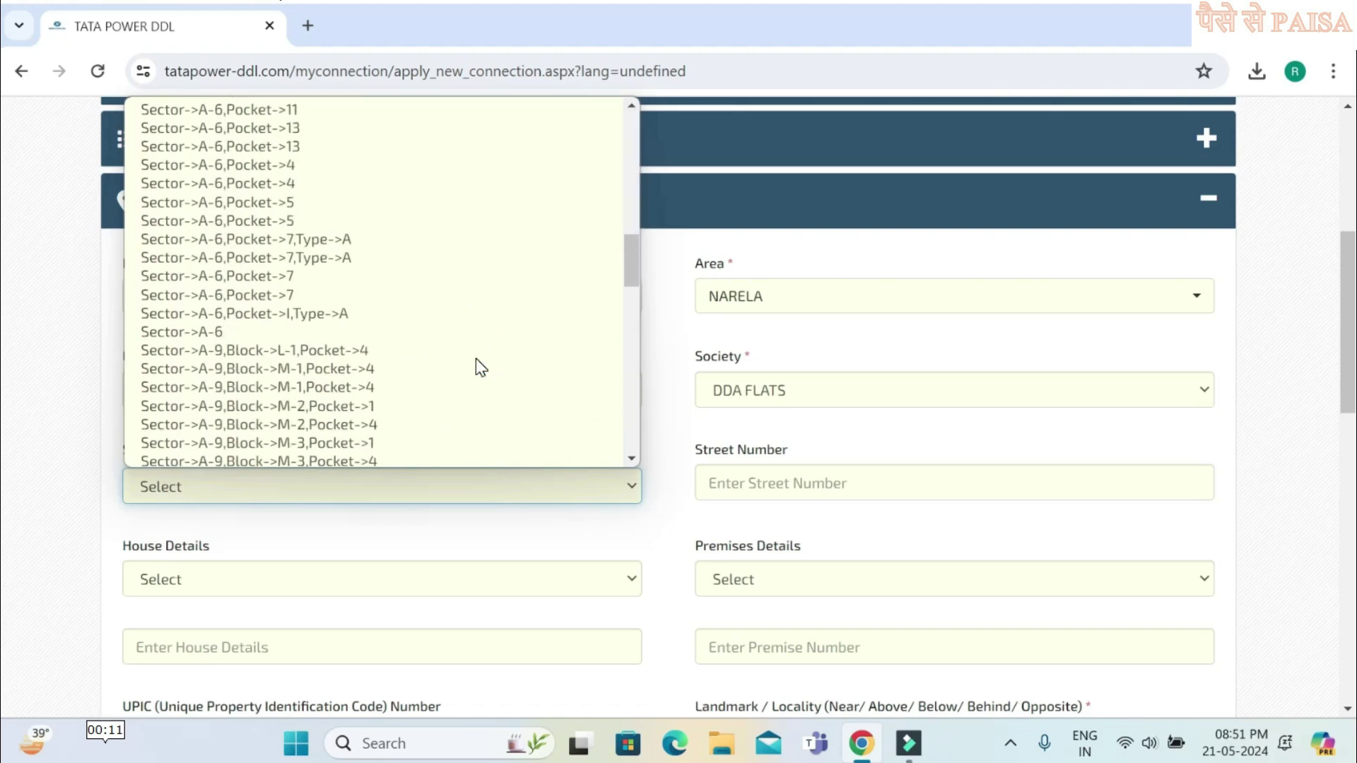
{"action": "scroll", "coordinate": [477, 358], "scroll_direction": "down", "scroll_amount": 8}
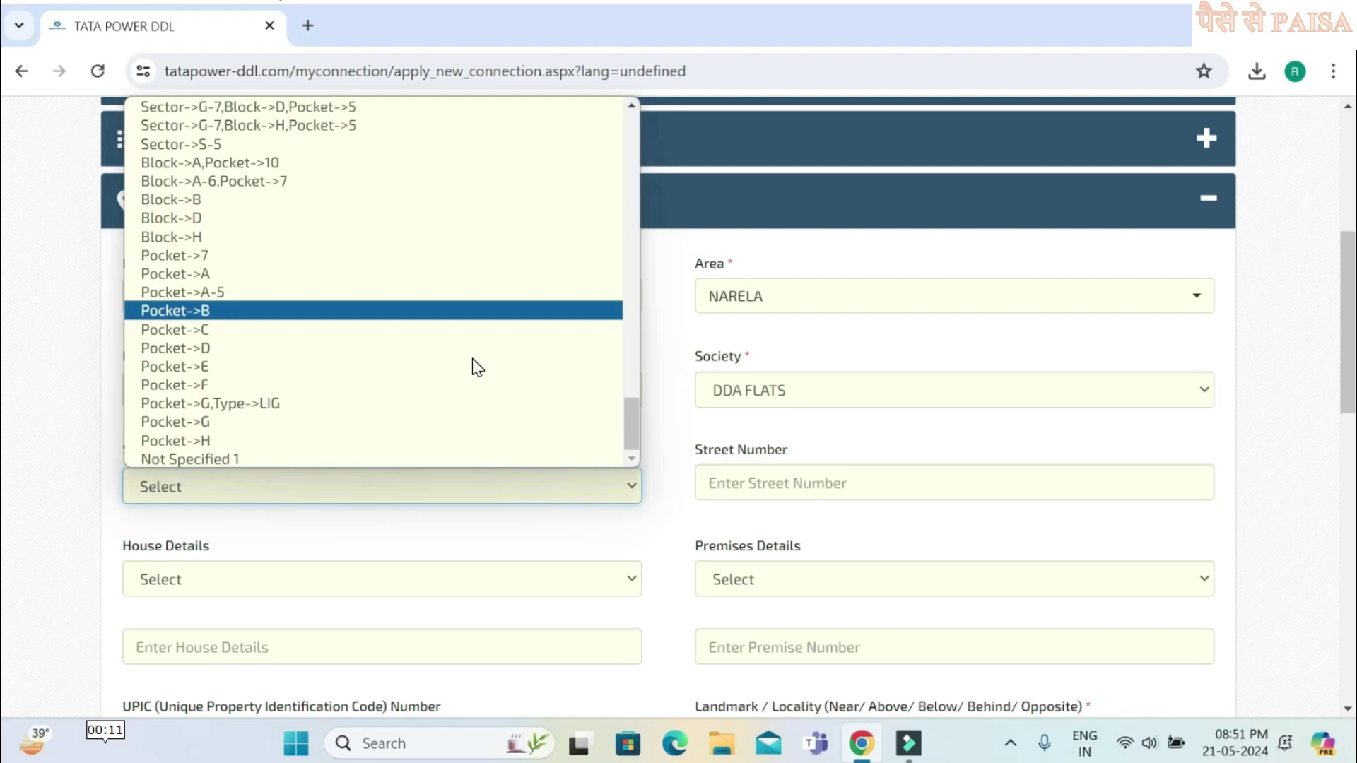
{"action": "key", "text": "Up"}
{"action": "key", "text": "Up"}
{"action": "key", "text": "Up"}
{"action": "key", "text": "Up"}
{"action": "key", "text": "Up"}
{"action": "key", "text": "Up"}
{"action": "key", "text": "Up"}
{"action": "key", "text": "Up"}
{"action": "key", "text": "Up"}
{"action": "key", "text": "Up"}
{"action": "key", "text": "Up"}
{"action": "key", "text": "Up"}
{"action": "key", "text": "Up"}
{"action": "key", "text": "Page_Down"}
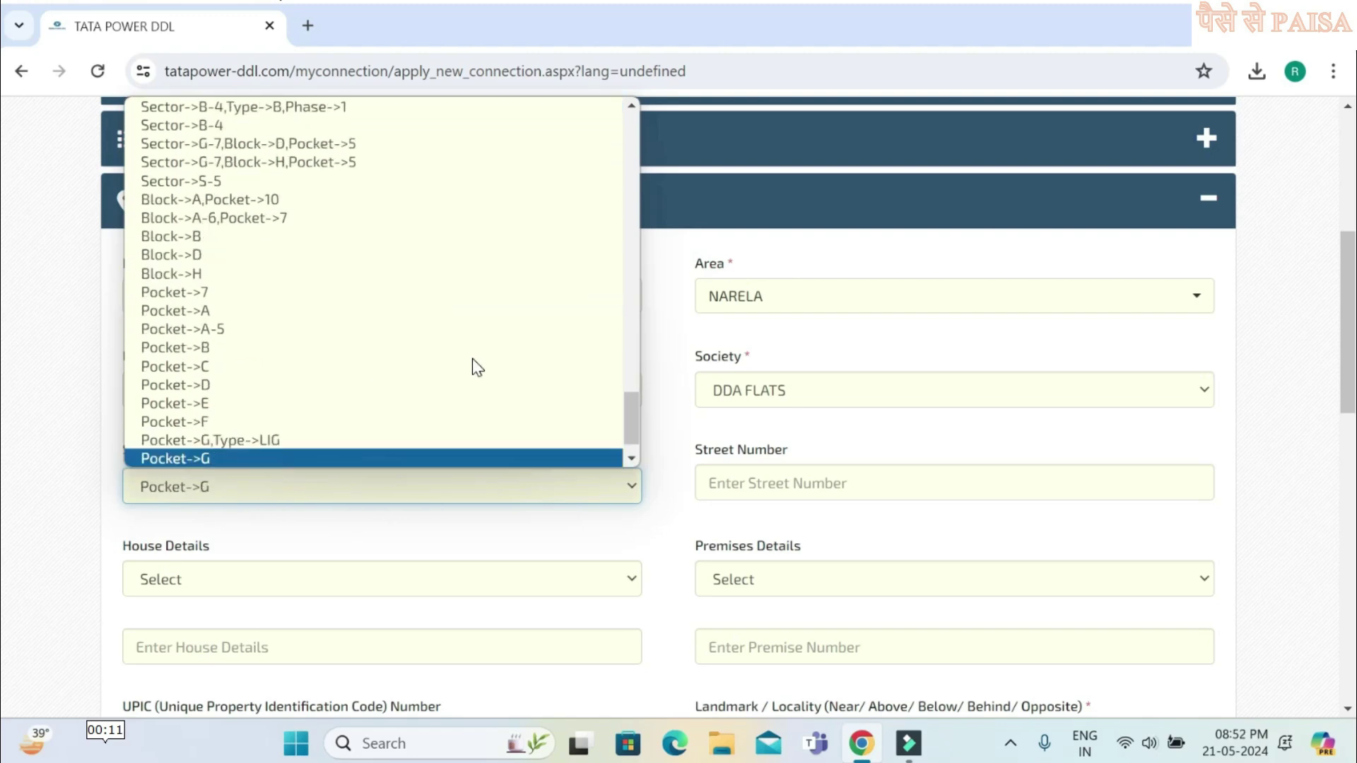
{"action": "key", "text": "Down"}
{"action": "key", "text": "Down"}
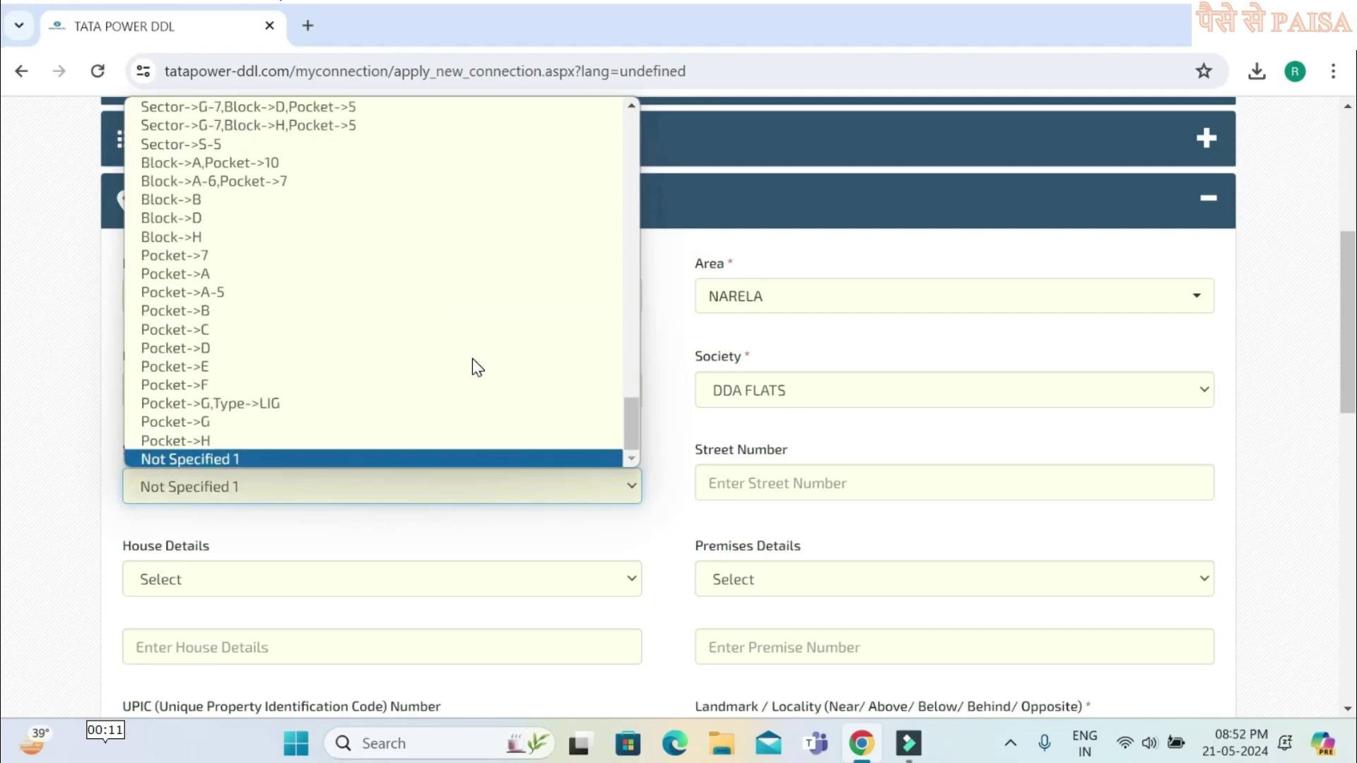
{"action": "key", "text": "Return"}
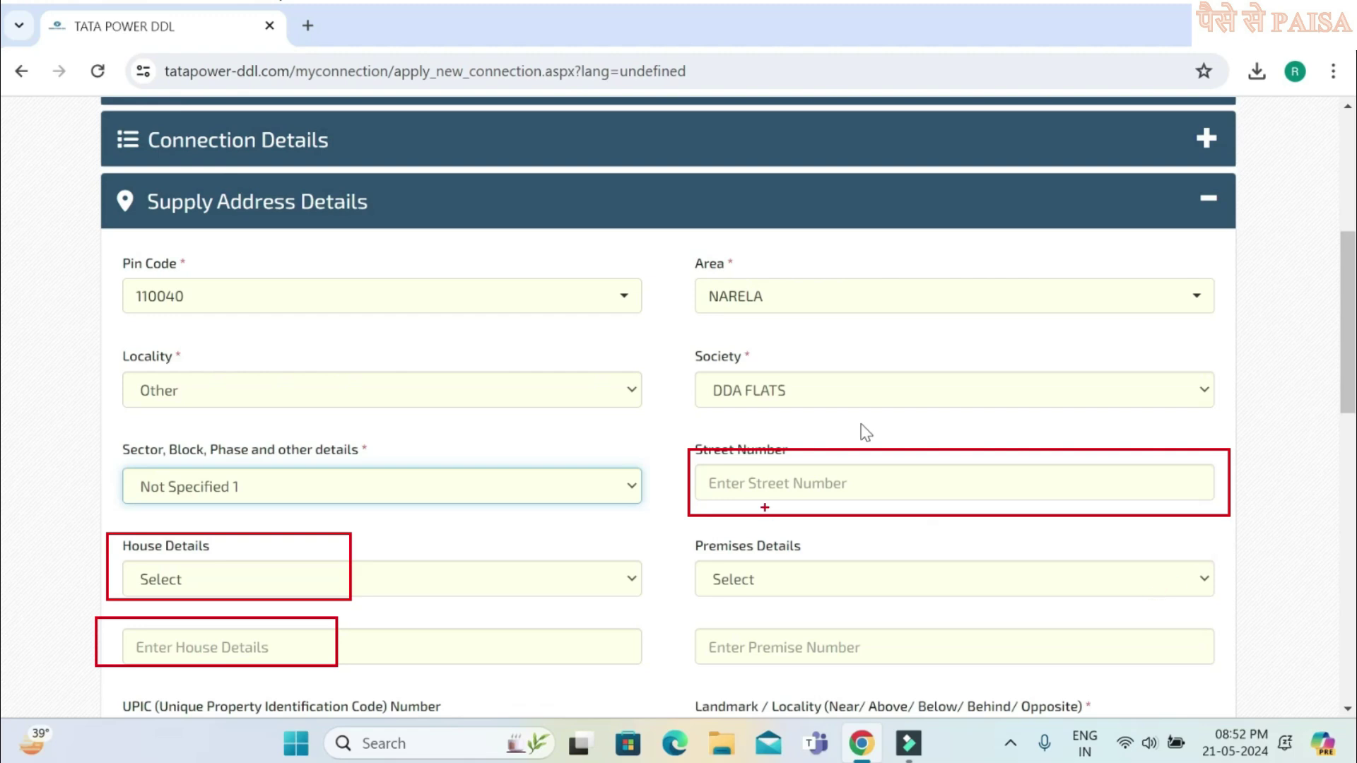
{"action": "left_click", "coordinate": [713, 470]}
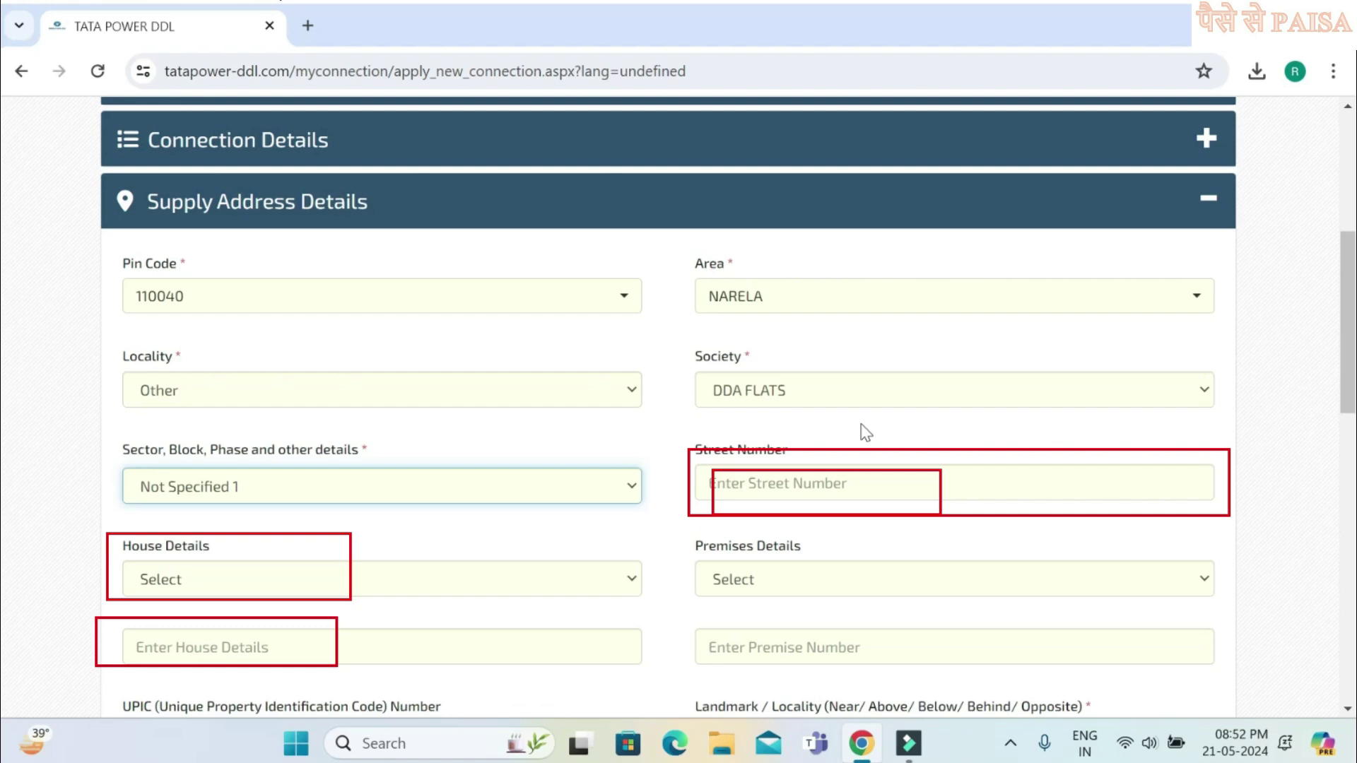
{"action": "left_click_drag", "start_coordinate": [729, 624], "coordinate": [1132, 656]}
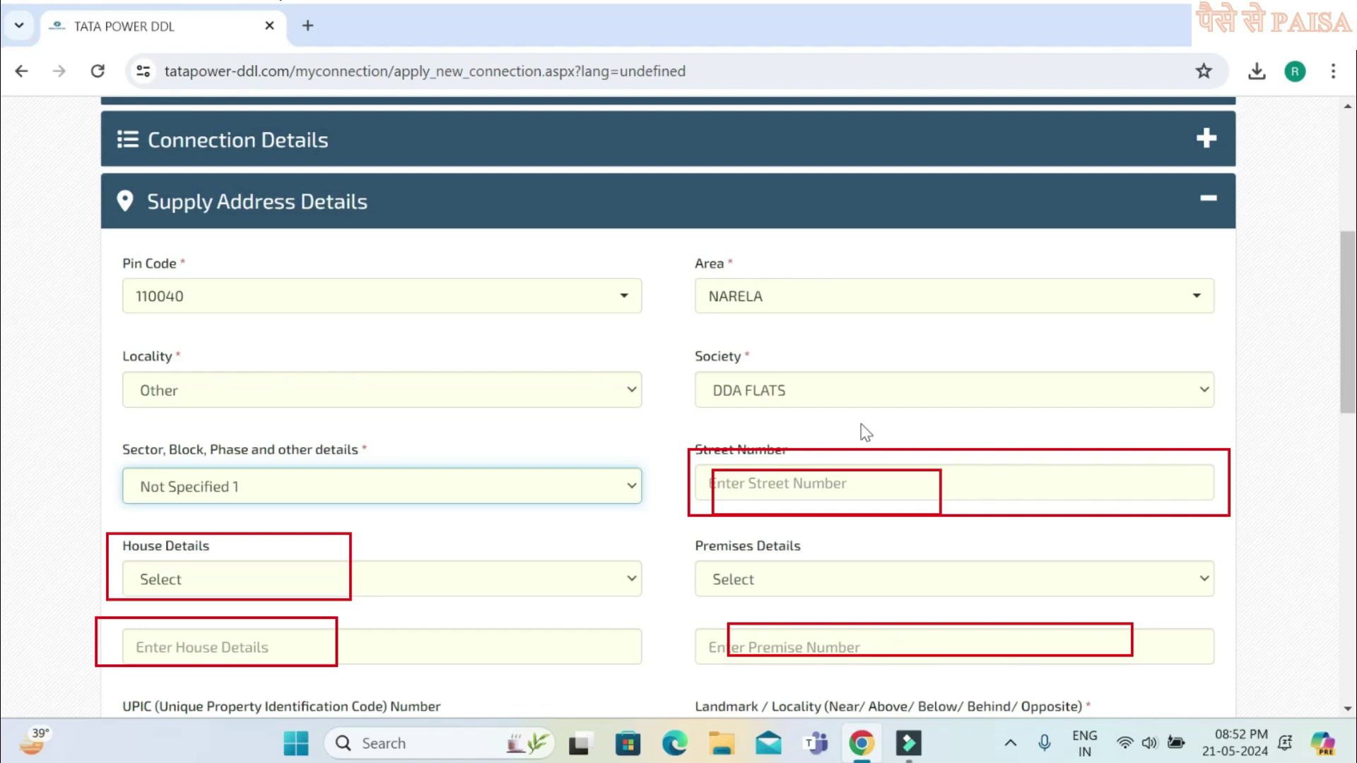
Choose Flat No as the house details type and enter the flat's floor, block and pocket.
{"action": "scroll", "coordinate": [866, 433], "scroll_direction": "down", "scroll_amount": 4}
{"action": "left_click", "coordinate": [542, 260]}
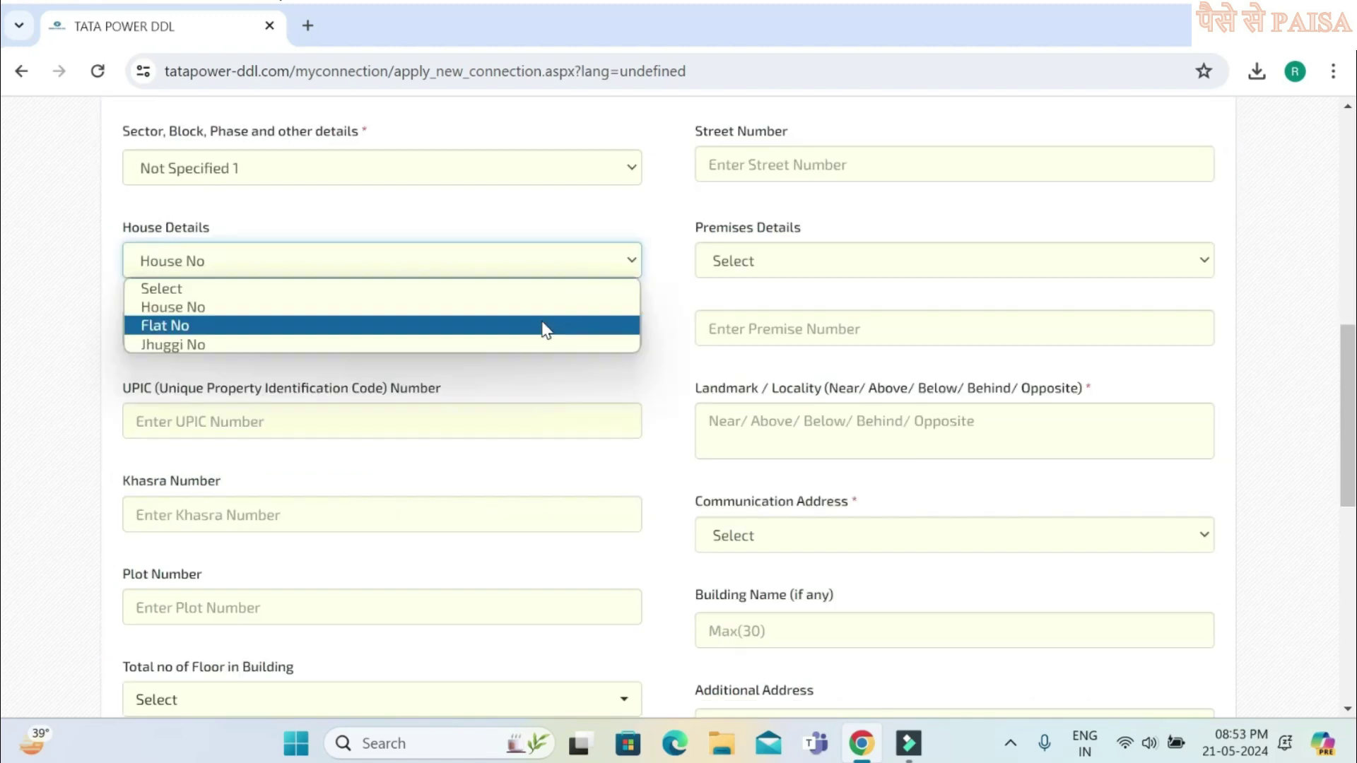
{"action": "left_click", "coordinate": [542, 324]}
{"action": "left_click", "coordinate": [542, 330]}
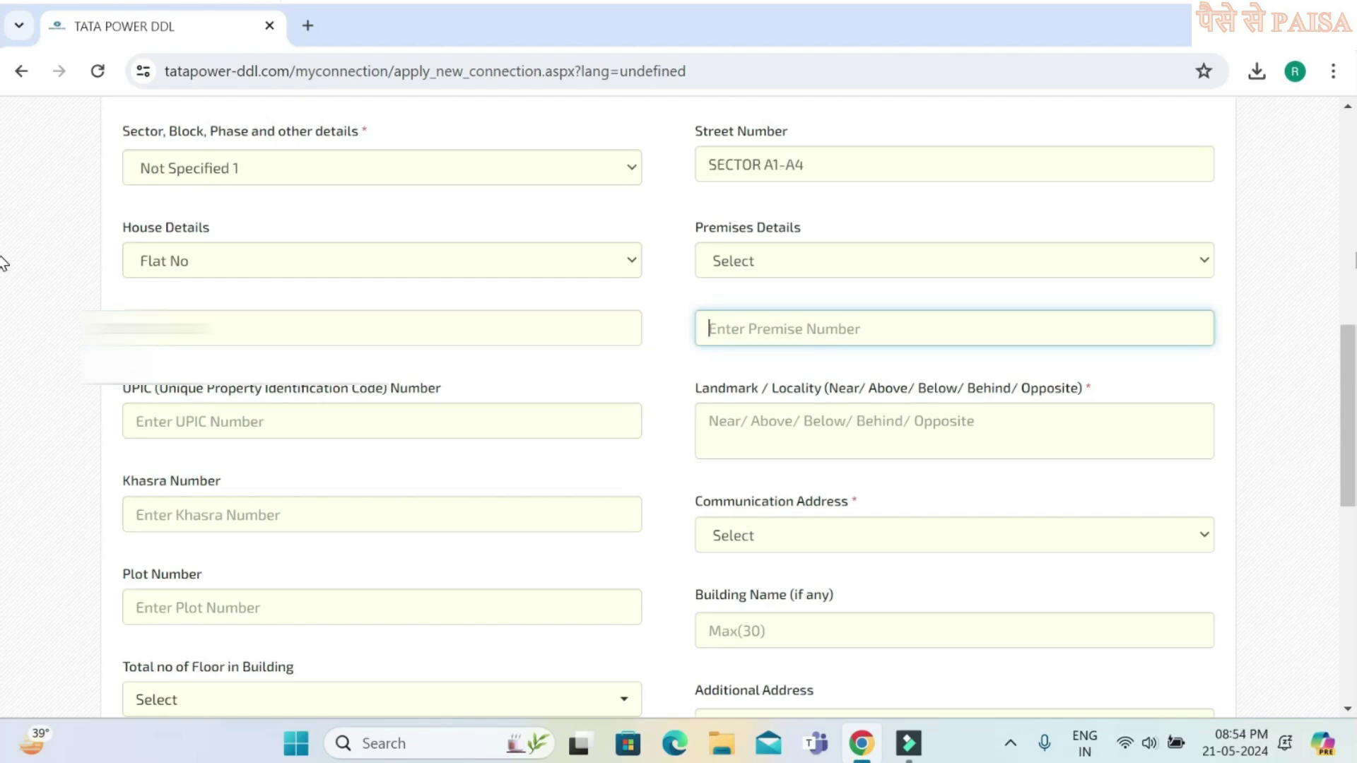
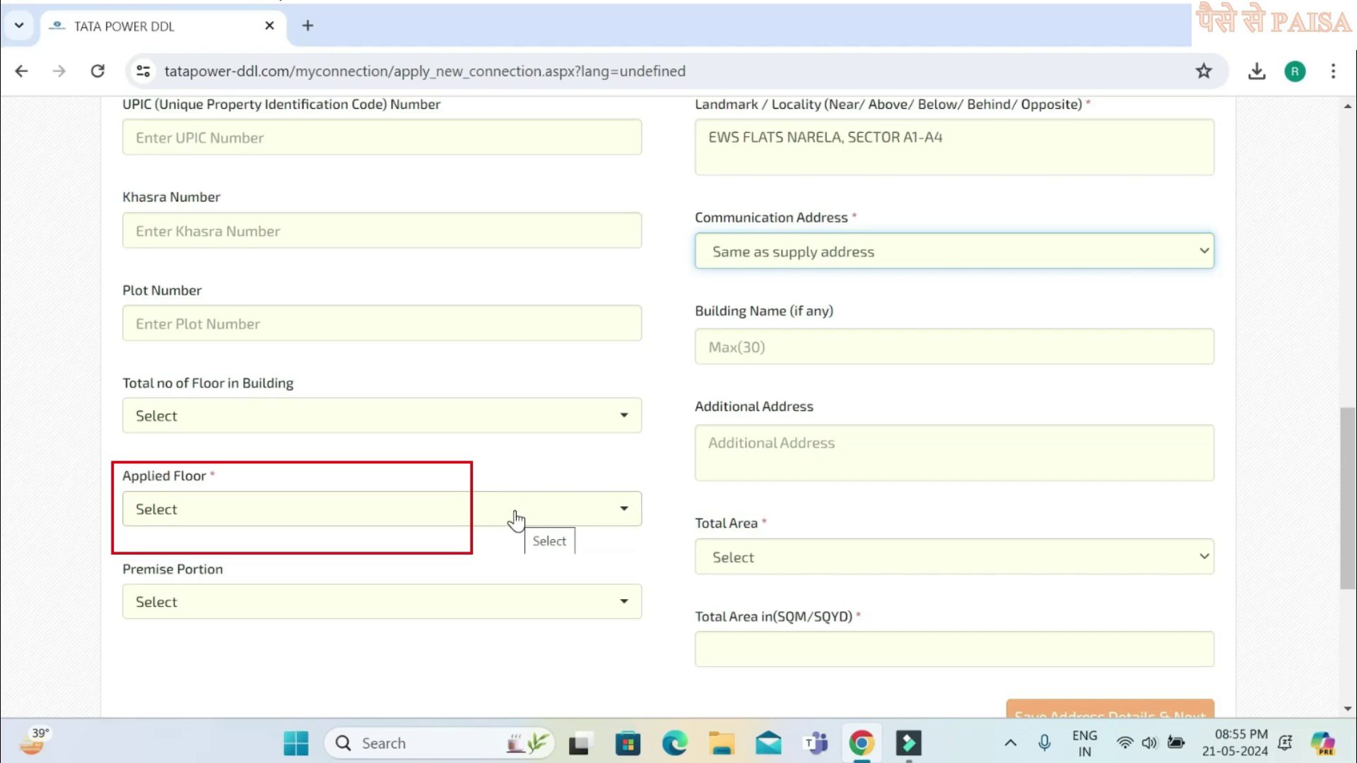
Choose 2ND for Applied Floor and IN SQM for the Total Area unit.
{"action": "left_click", "coordinate": [516, 514]}
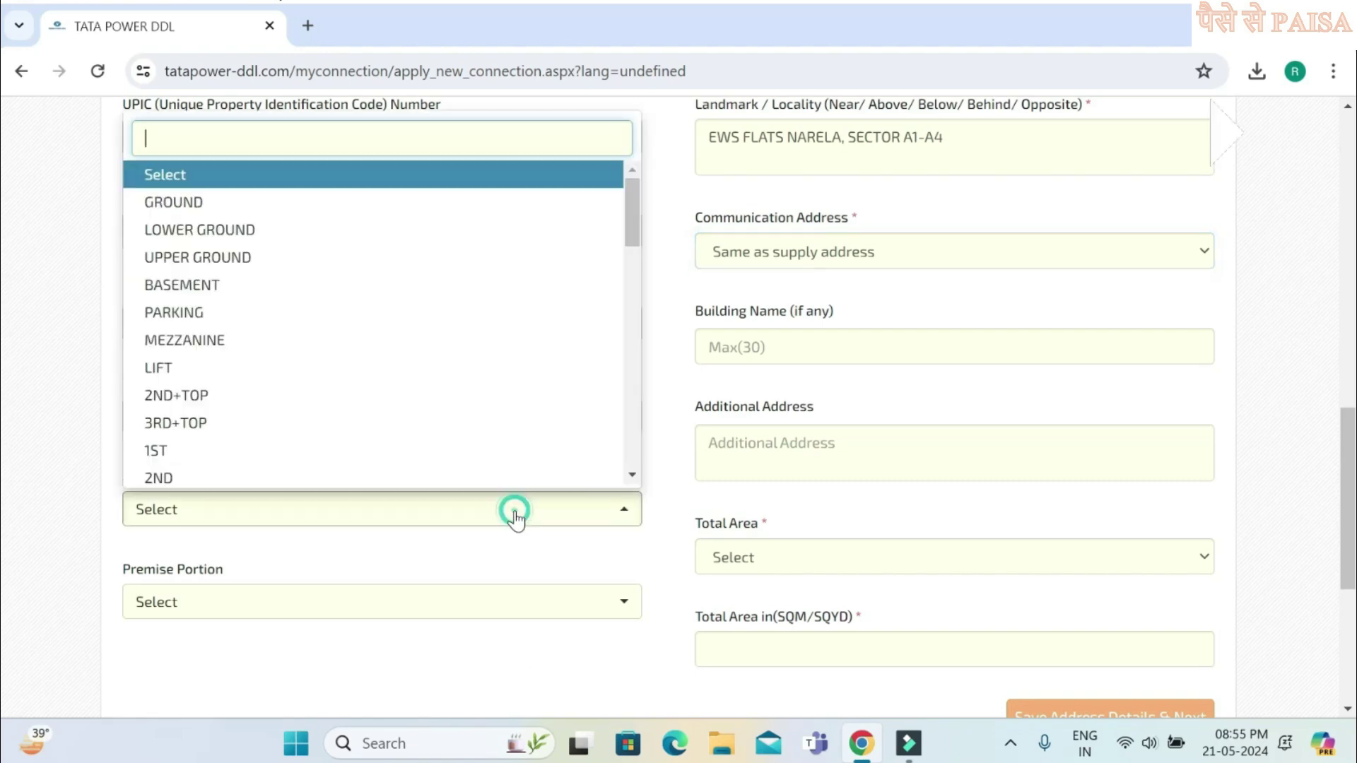
{"action": "left_click", "coordinate": [411, 478]}
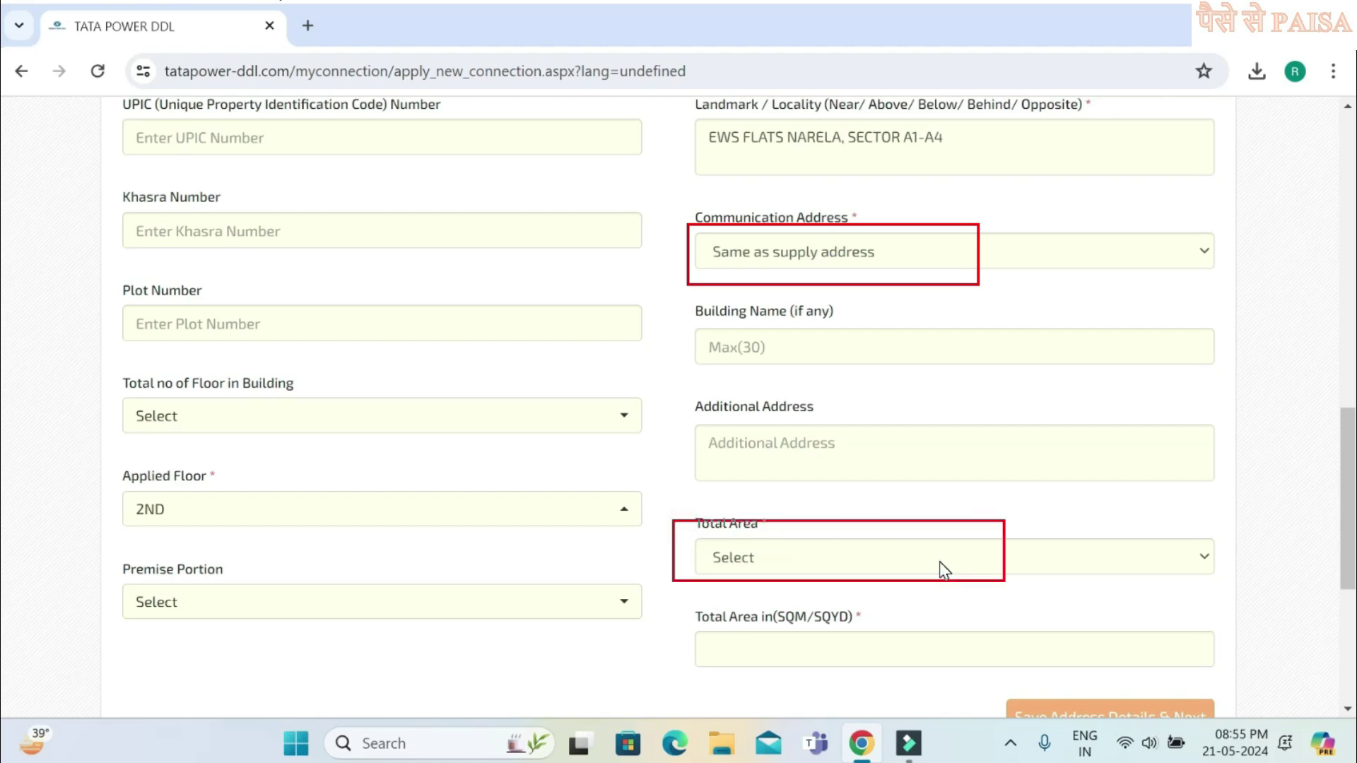
{"action": "left_click", "coordinate": [939, 561]}
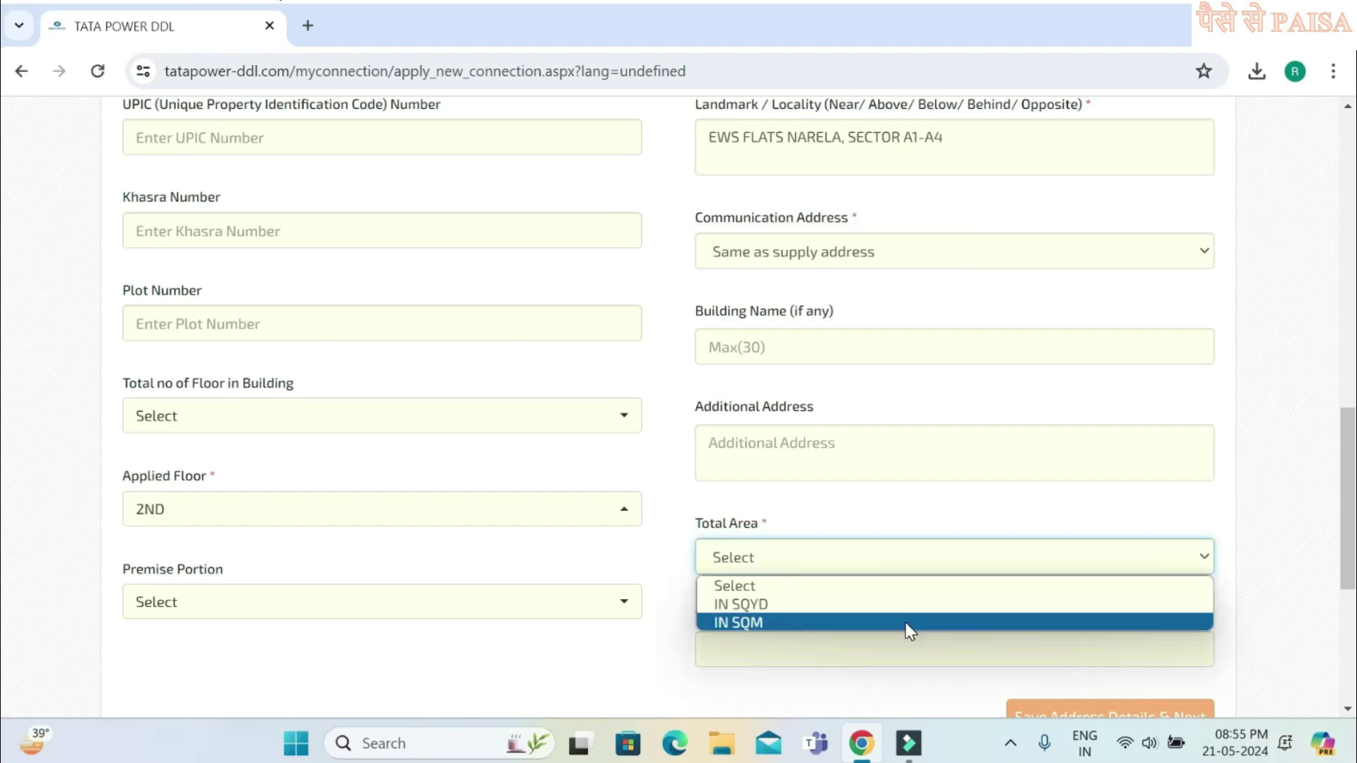
{"action": "left_click", "coordinate": [905, 622]}
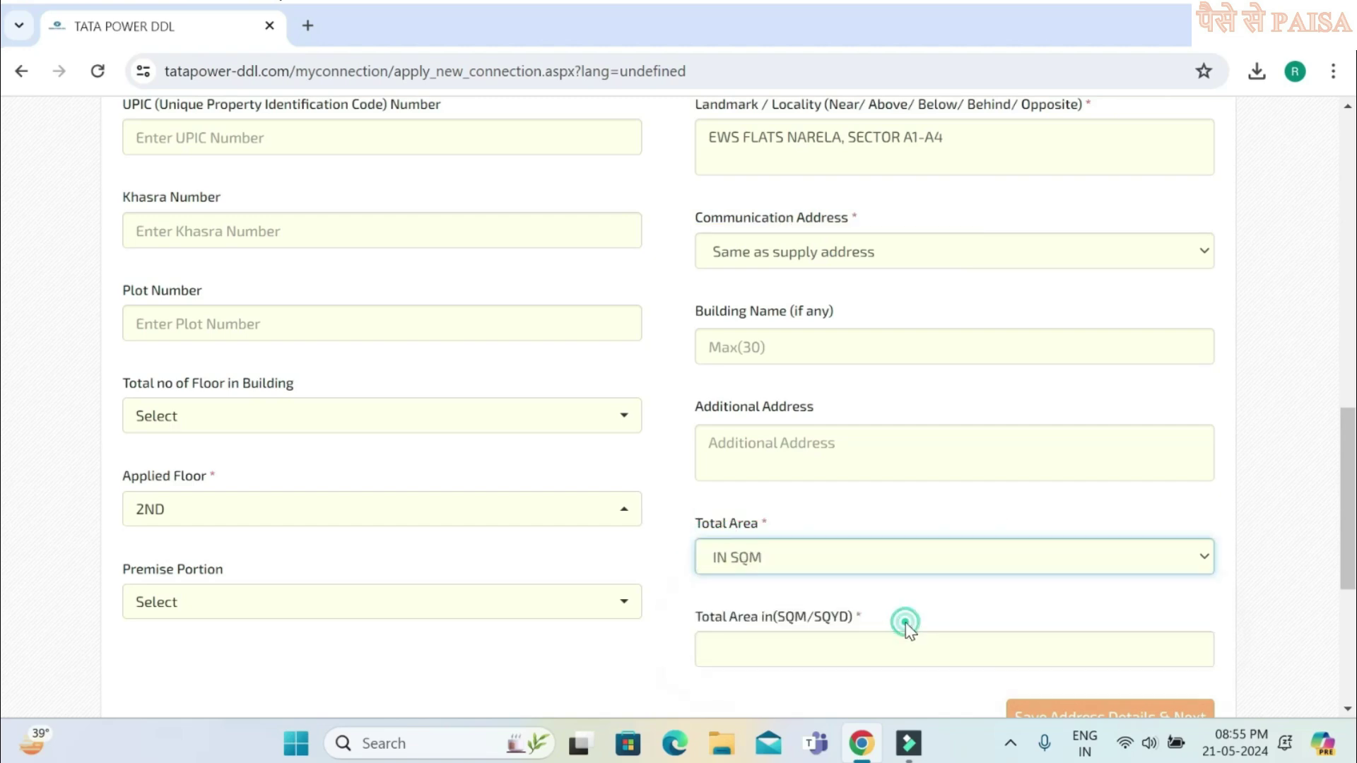
{"action": "left_click", "coordinate": [651, 634]}
{"action": "scroll", "coordinate": [653, 636], "scroll_direction": "down", "scroll_amount": 1}
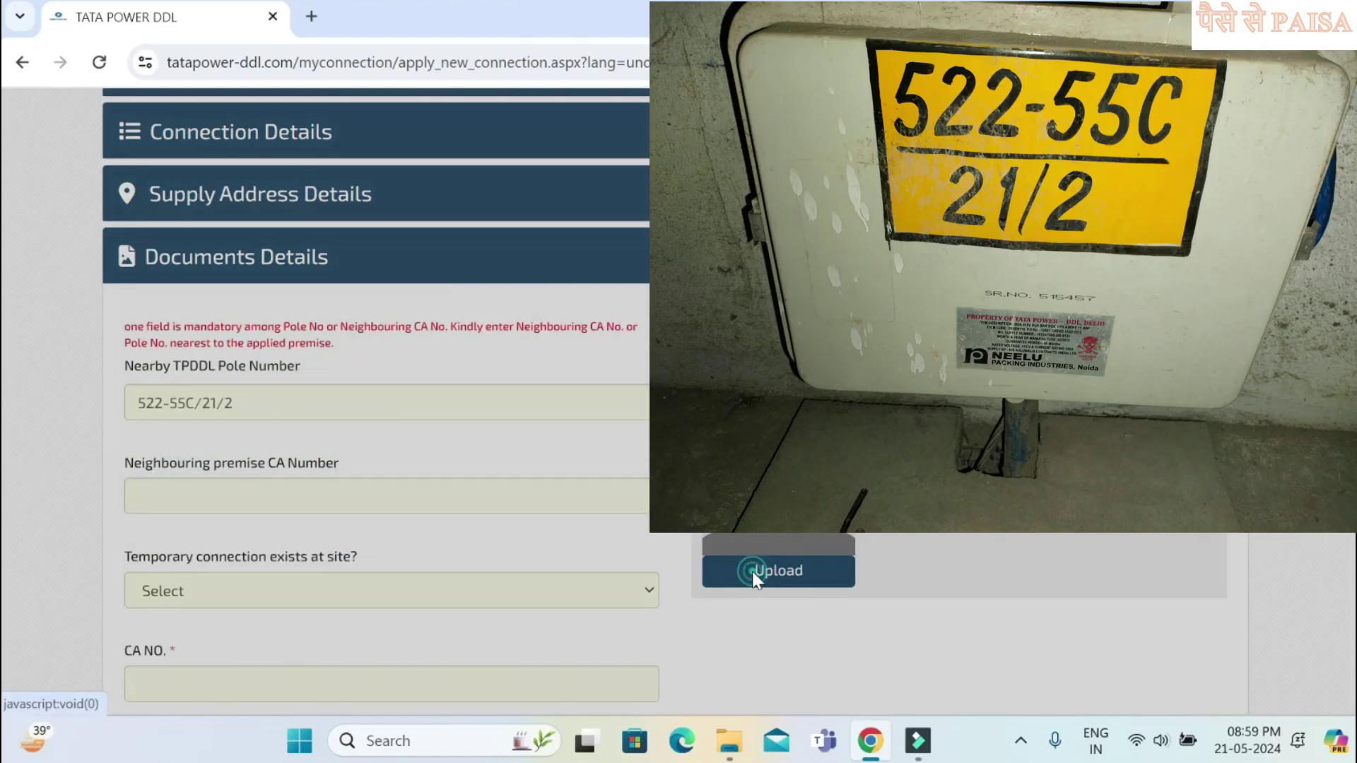
Upload and attach the cropped passport photo and signature image to the application.
{"action": "left_click", "coordinate": [754, 572]}
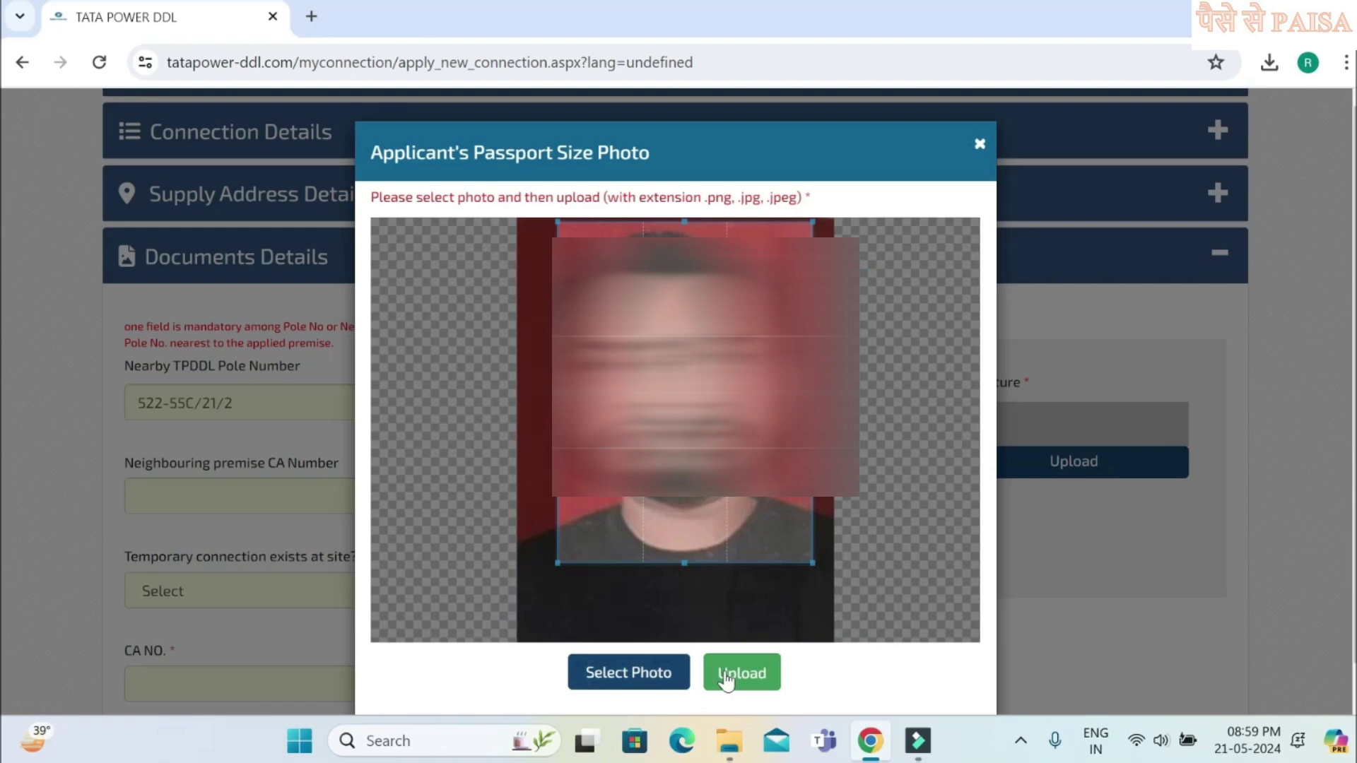
{"action": "left_click", "coordinate": [728, 679]}
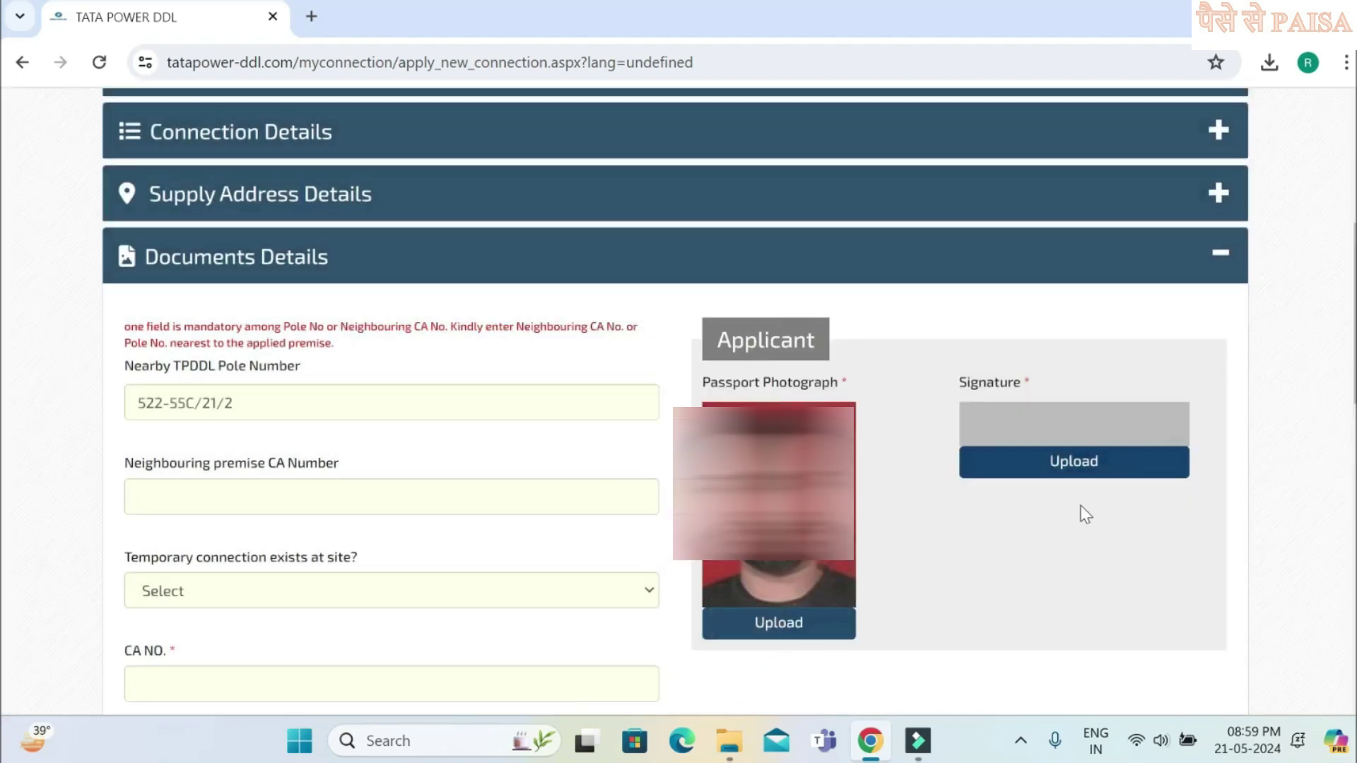
{"action": "left_click", "coordinate": [1078, 470]}
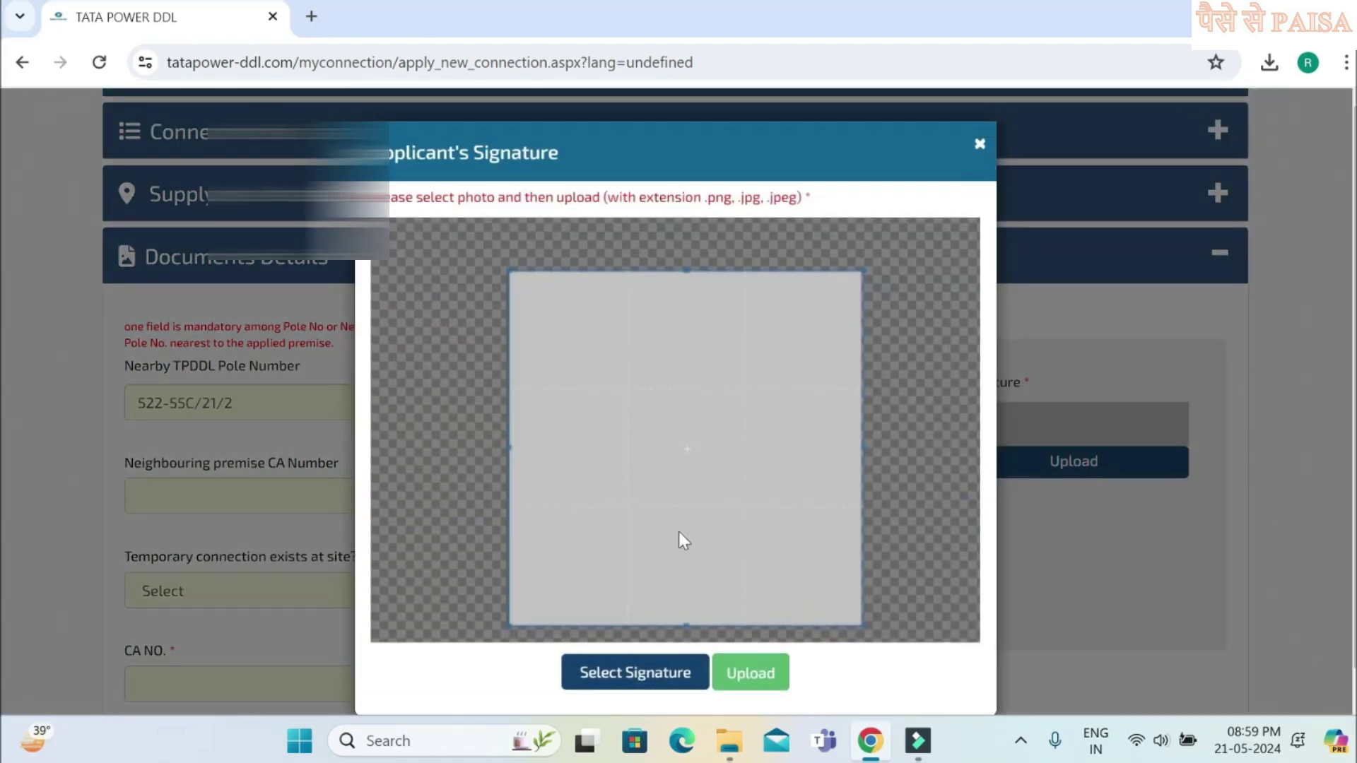
{"action": "left_click", "coordinate": [636, 678]}
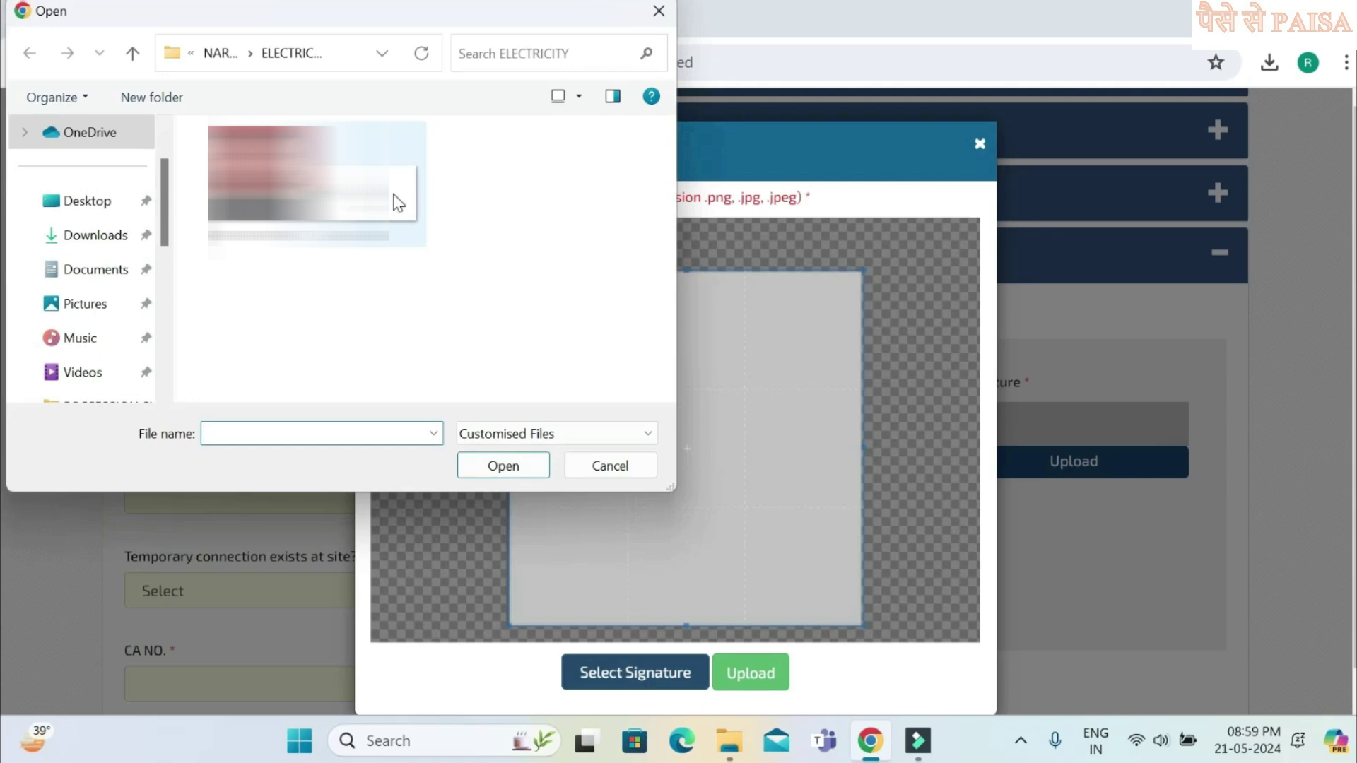
{"action": "double_click", "coordinate": [398, 203]}
{"action": "left_click", "coordinate": [763, 675]}
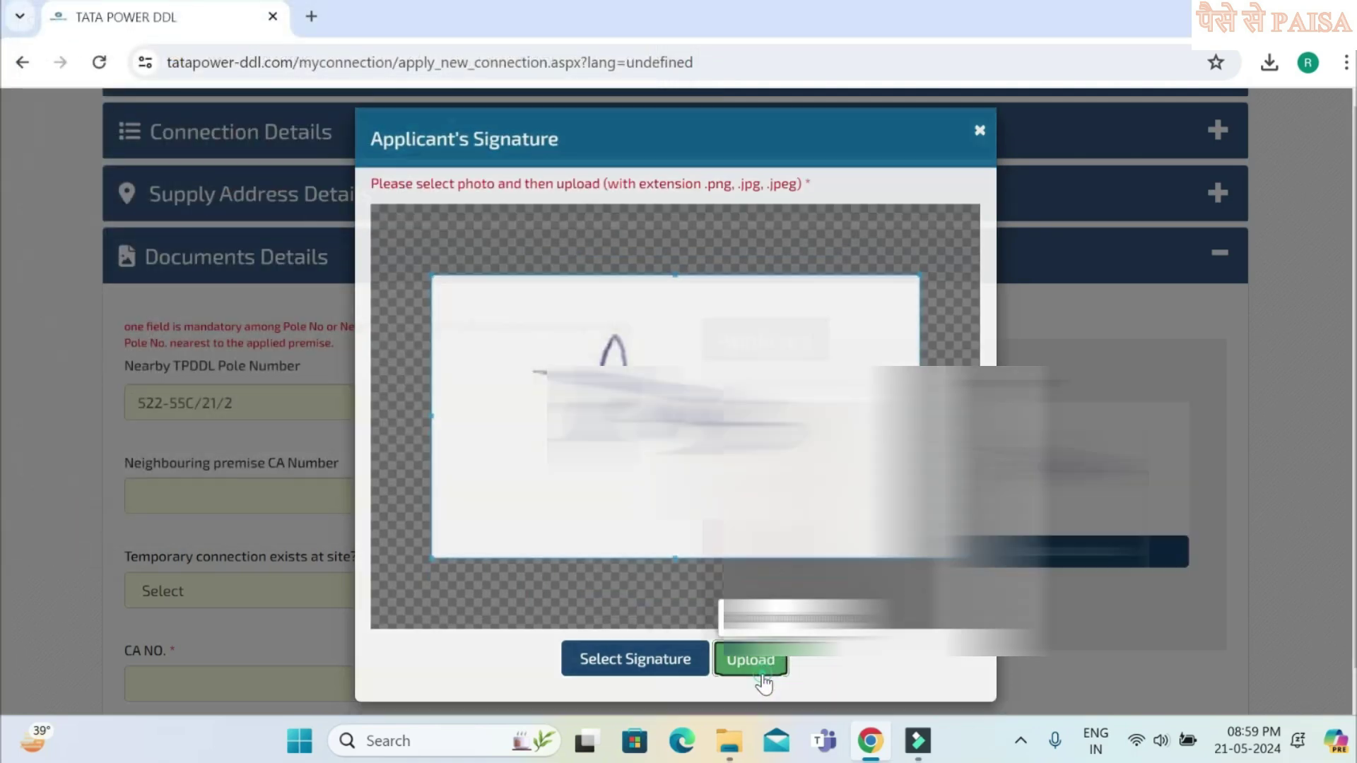
{"action": "scroll", "coordinate": [1, 381], "scroll_direction": "down", "scroll_amount": 5}
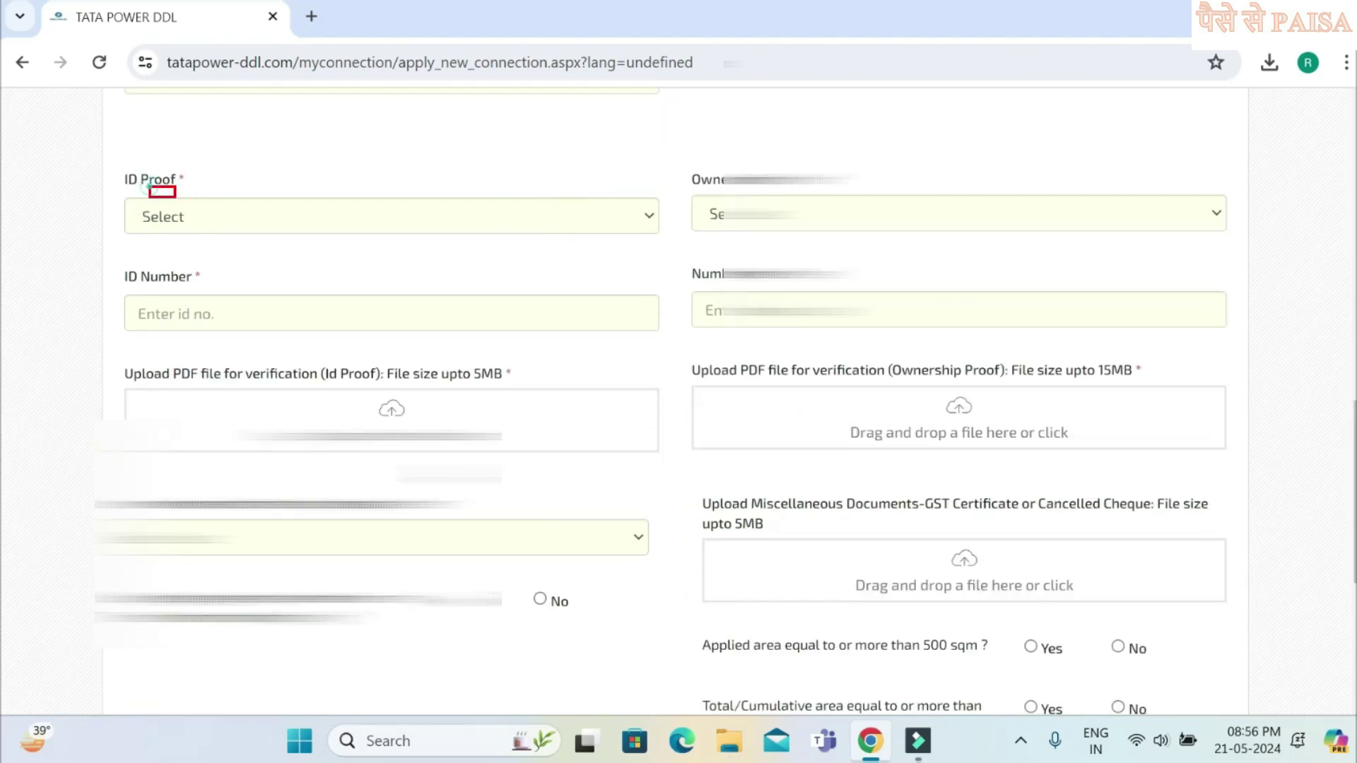
Choose AADHAR Card (Both Side) as ID proof and Allotment / Possession Letter as ownership proof.
{"action": "left_click", "coordinate": [400, 221]}
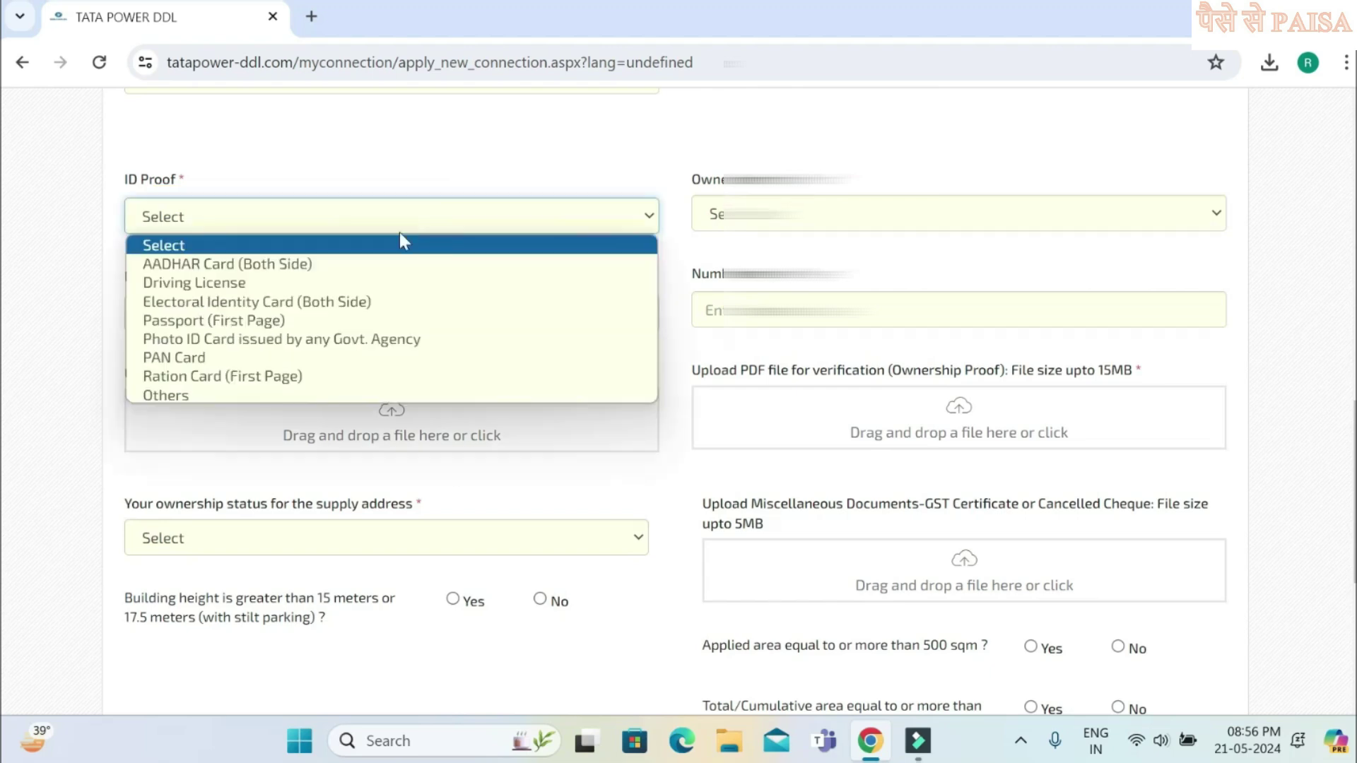
{"action": "left_click", "coordinate": [369, 264]}
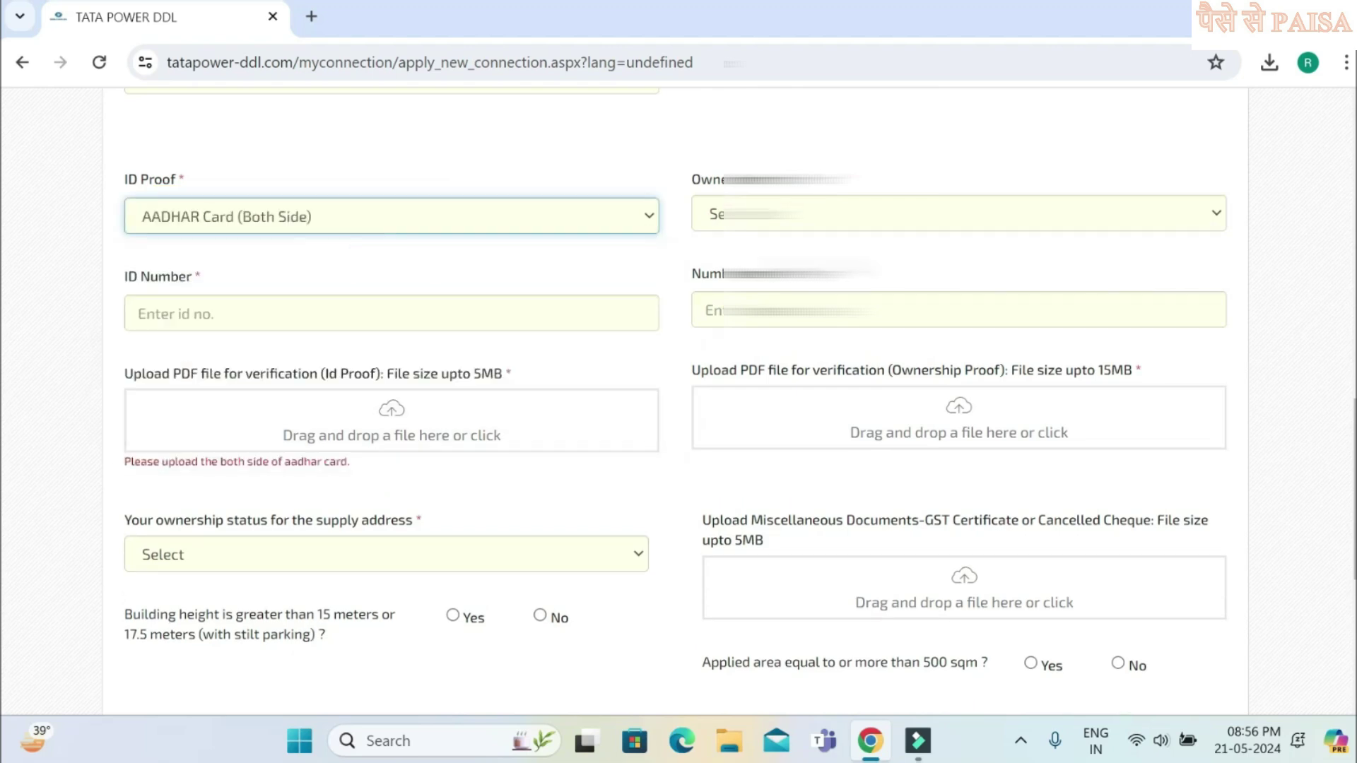
{"action": "left_click", "coordinate": [875, 213]}
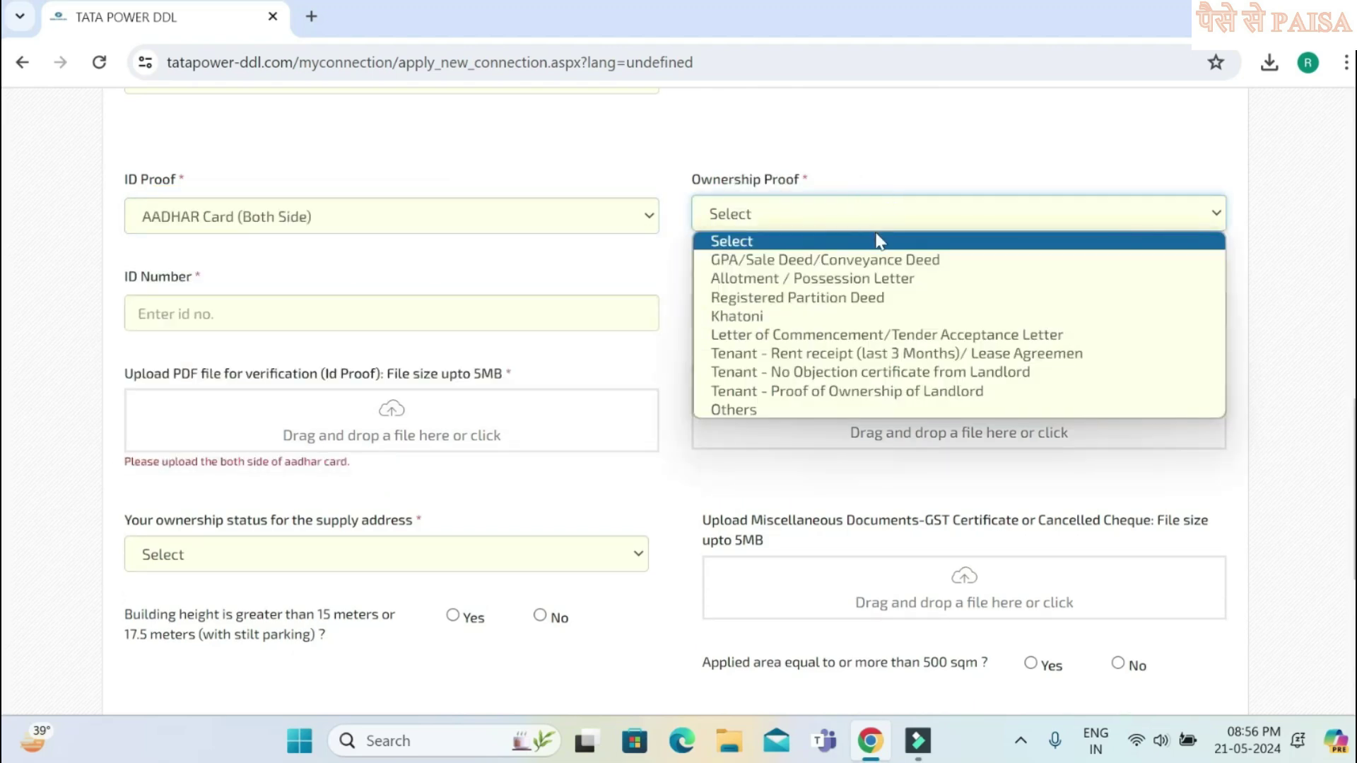
{"action": "left_click", "coordinate": [874, 278]}
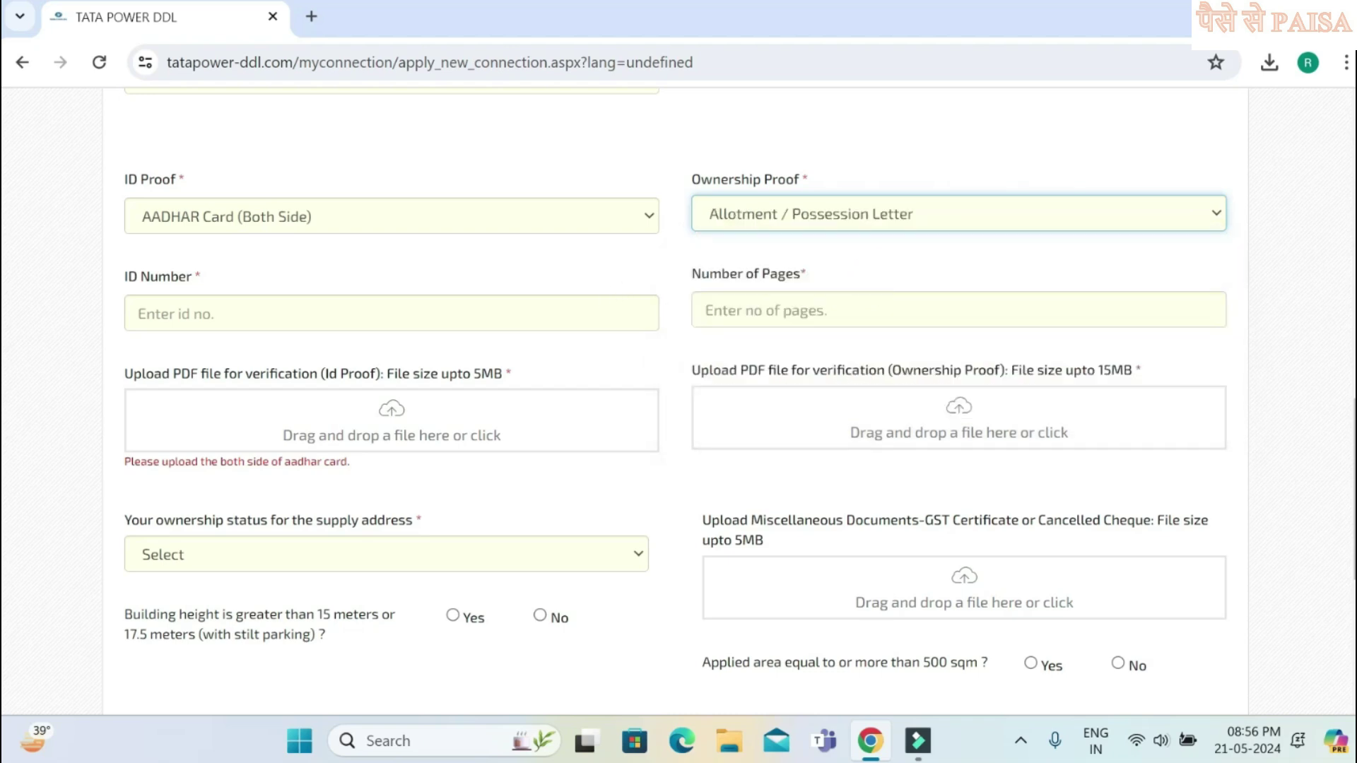
Enter the ID number and attach the ID proof and ownership proof PDFs.
{"action": "left_click", "coordinate": [282, 313]}
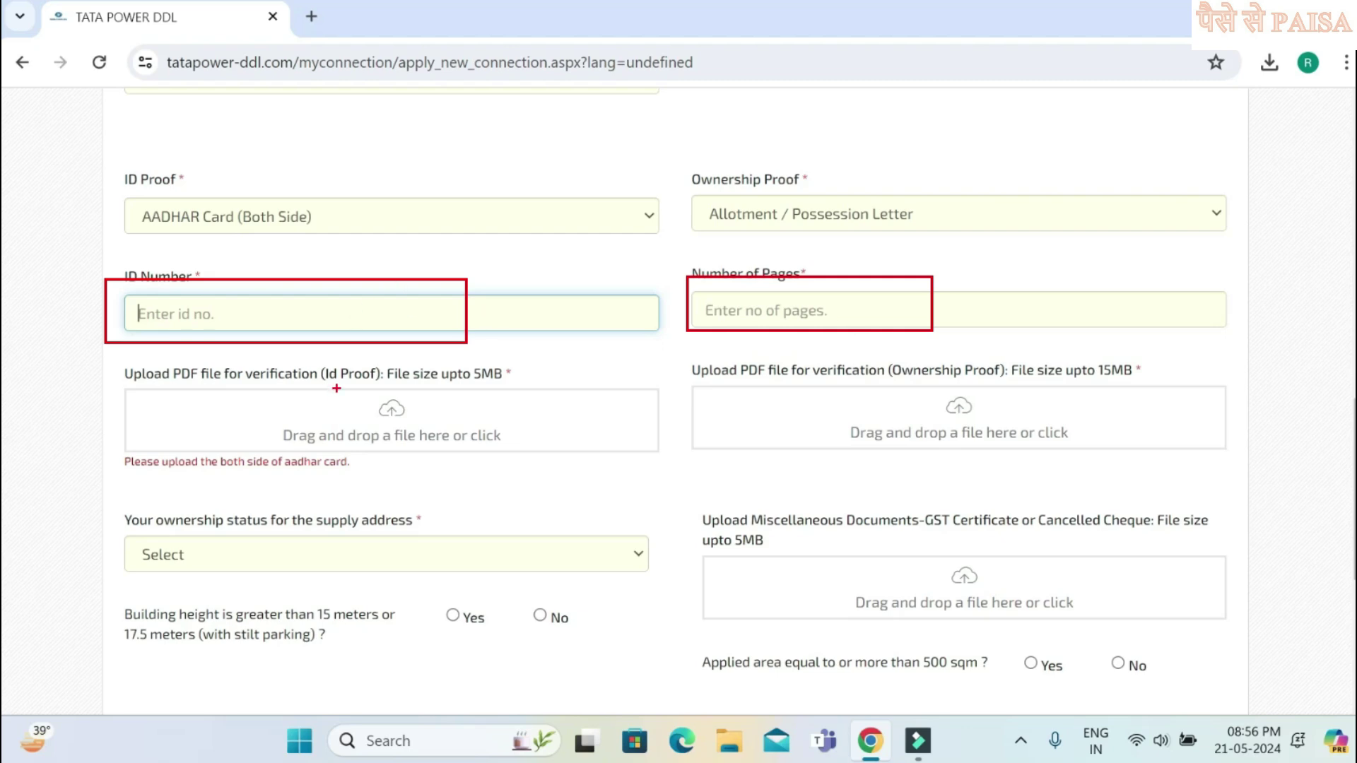
{"action": "left_click_drag", "start_coordinate": [338, 387], "coordinate": [500, 449]}
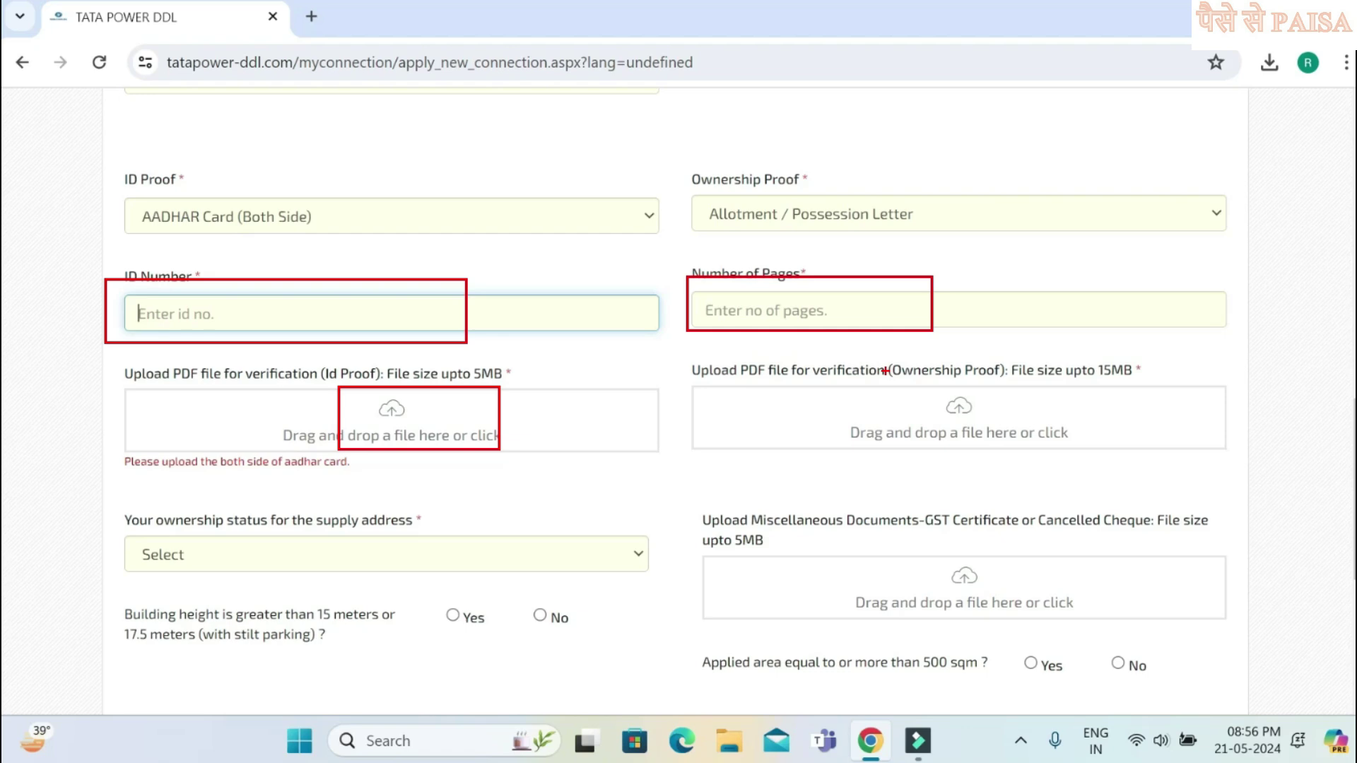
{"action": "left_click_drag", "start_coordinate": [887, 370], "coordinate": [1106, 440]}
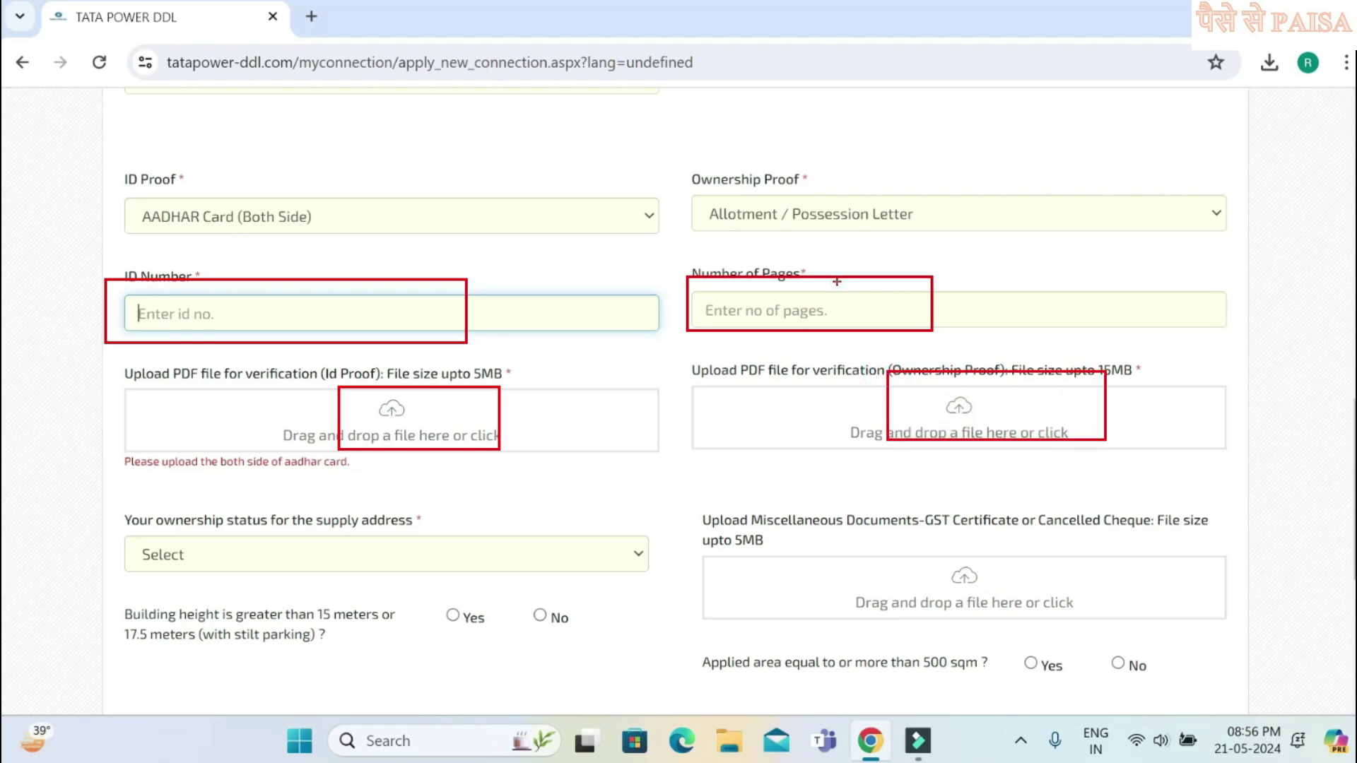
{"action": "left_click_drag", "start_coordinate": [837, 282], "coordinate": [1058, 416]}
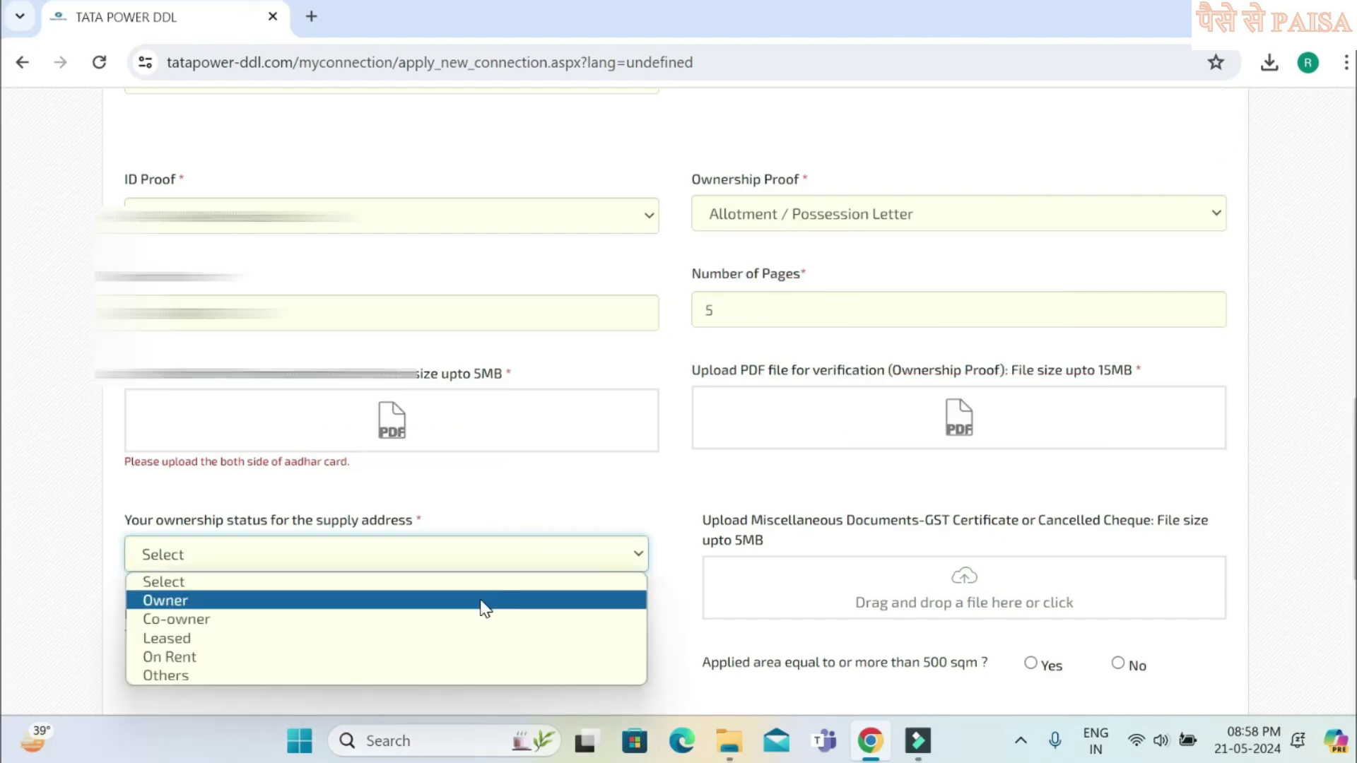
Set the supply address ownership status to Owner and answer No on building height.
{"action": "left_click", "coordinate": [481, 599]}
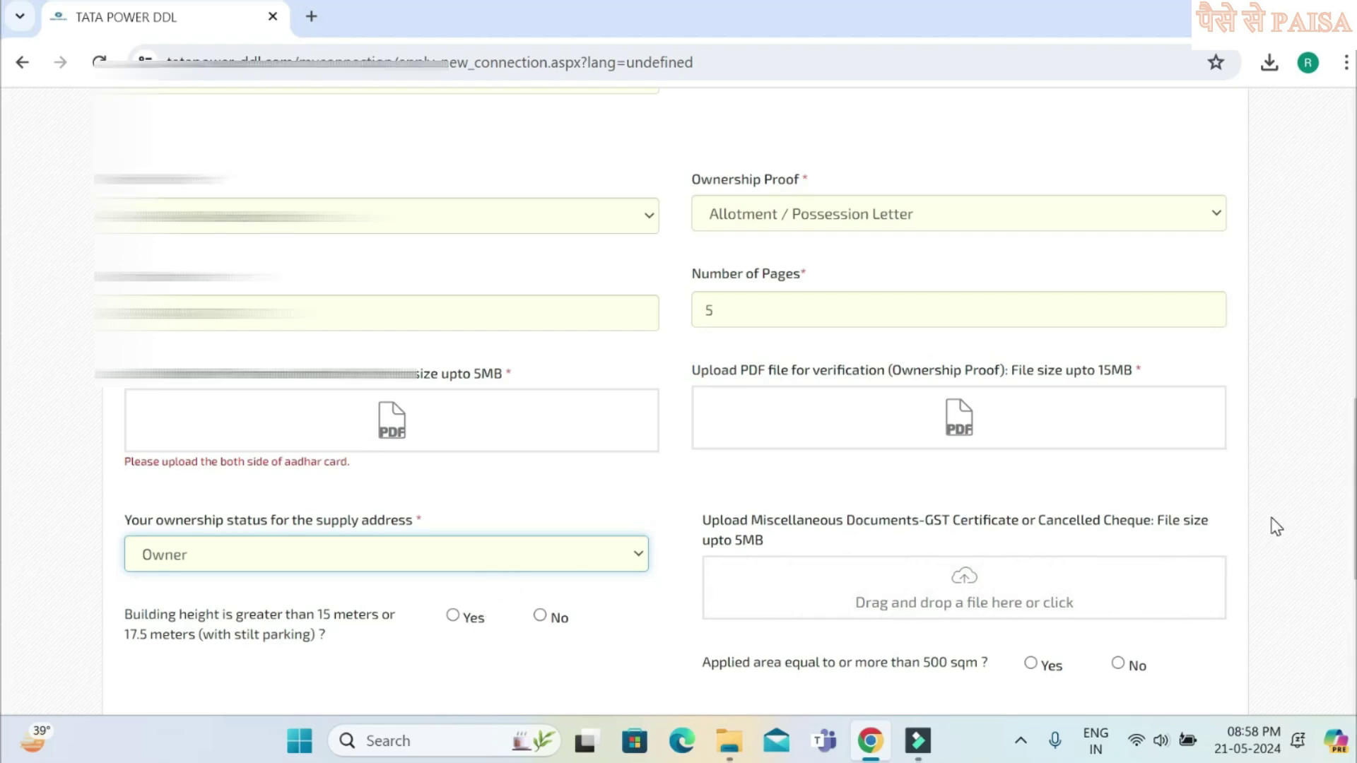
{"action": "scroll", "coordinate": [375, 667], "scroll_direction": "down", "scroll_amount": 2}
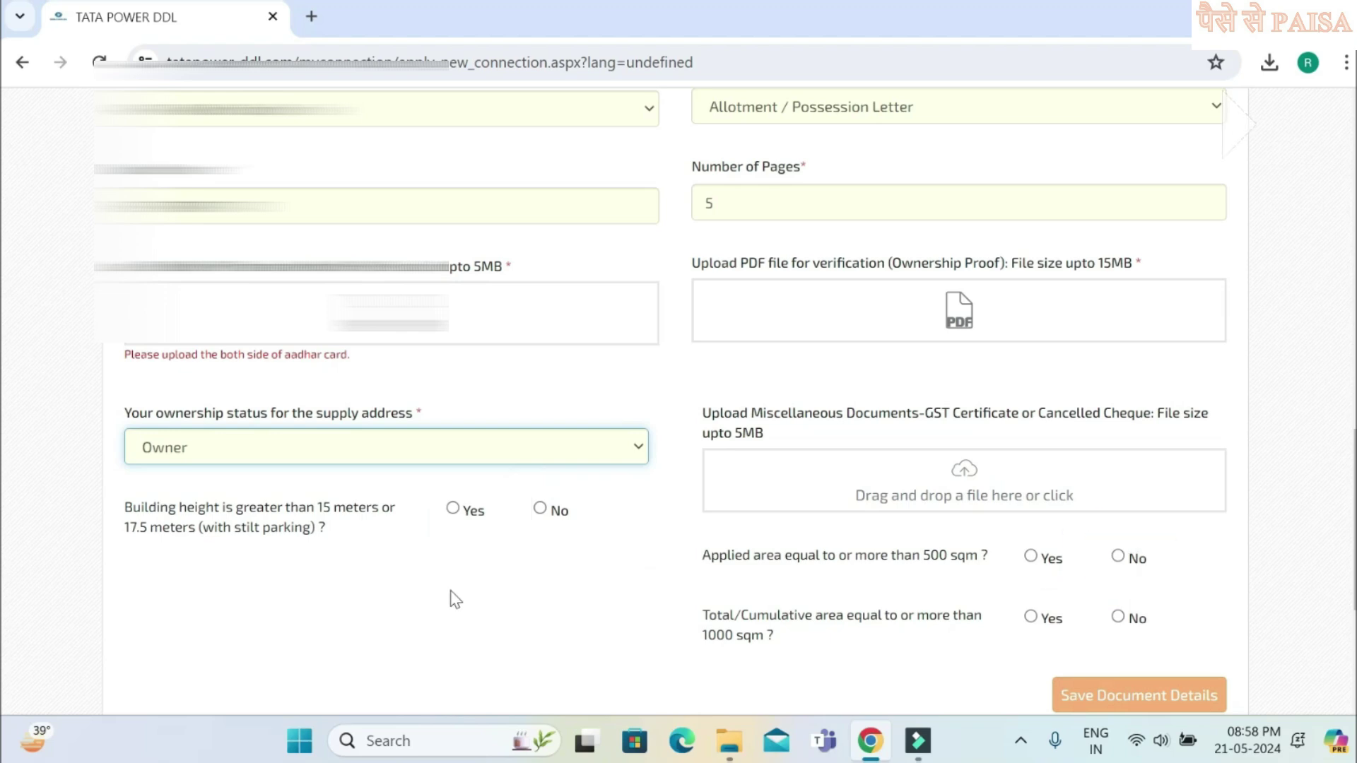
{"action": "left_click", "coordinate": [539, 509]}
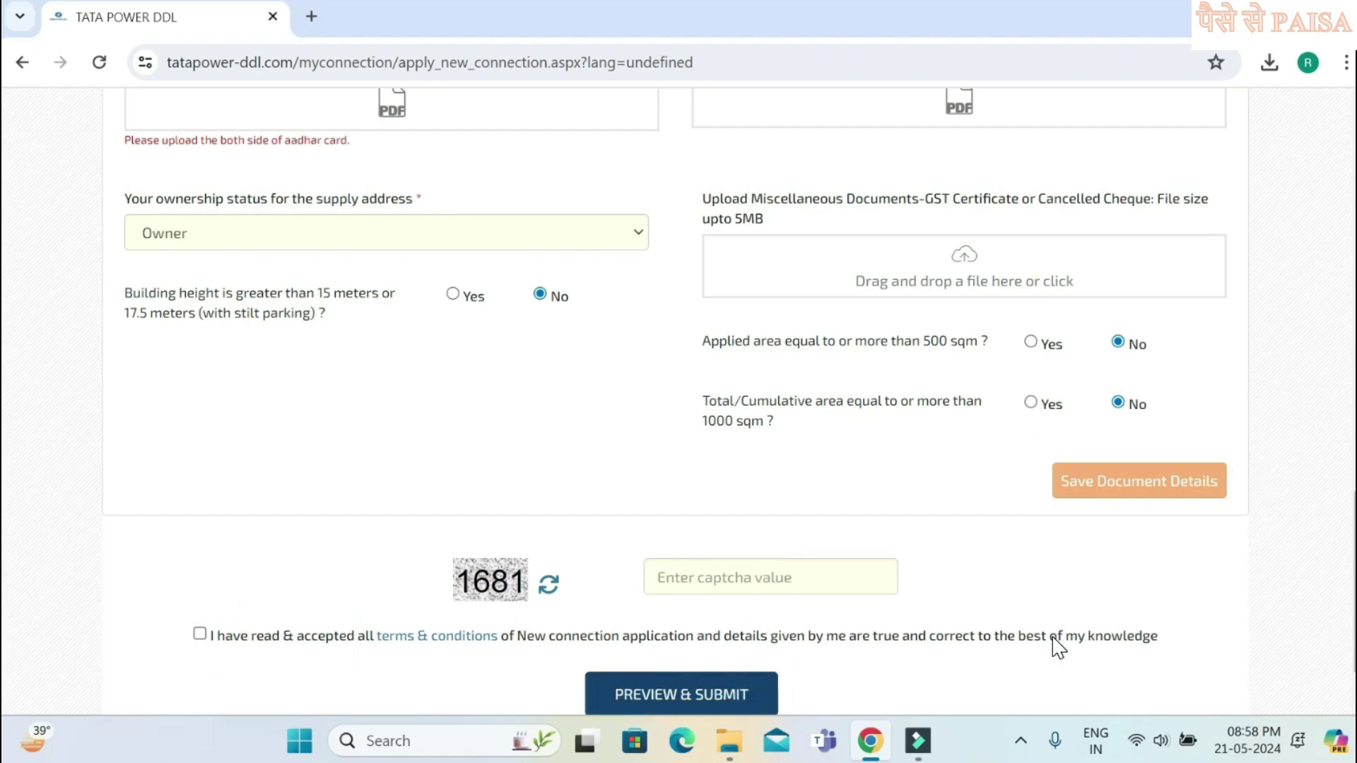
Enter the captcha answer and dismiss the read-the-terms warning.
{"action": "left_click", "coordinate": [769, 587]}
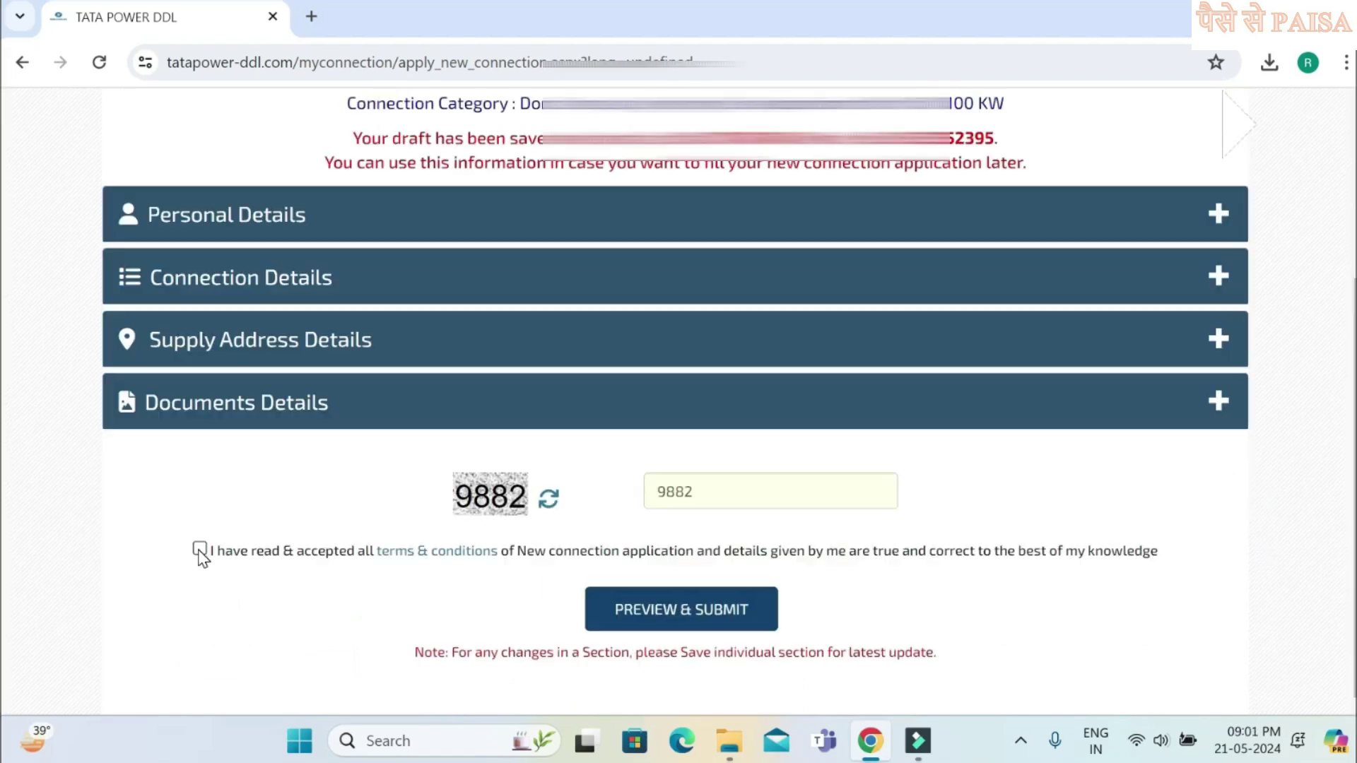
{"action": "left_click", "coordinate": [200, 551]}
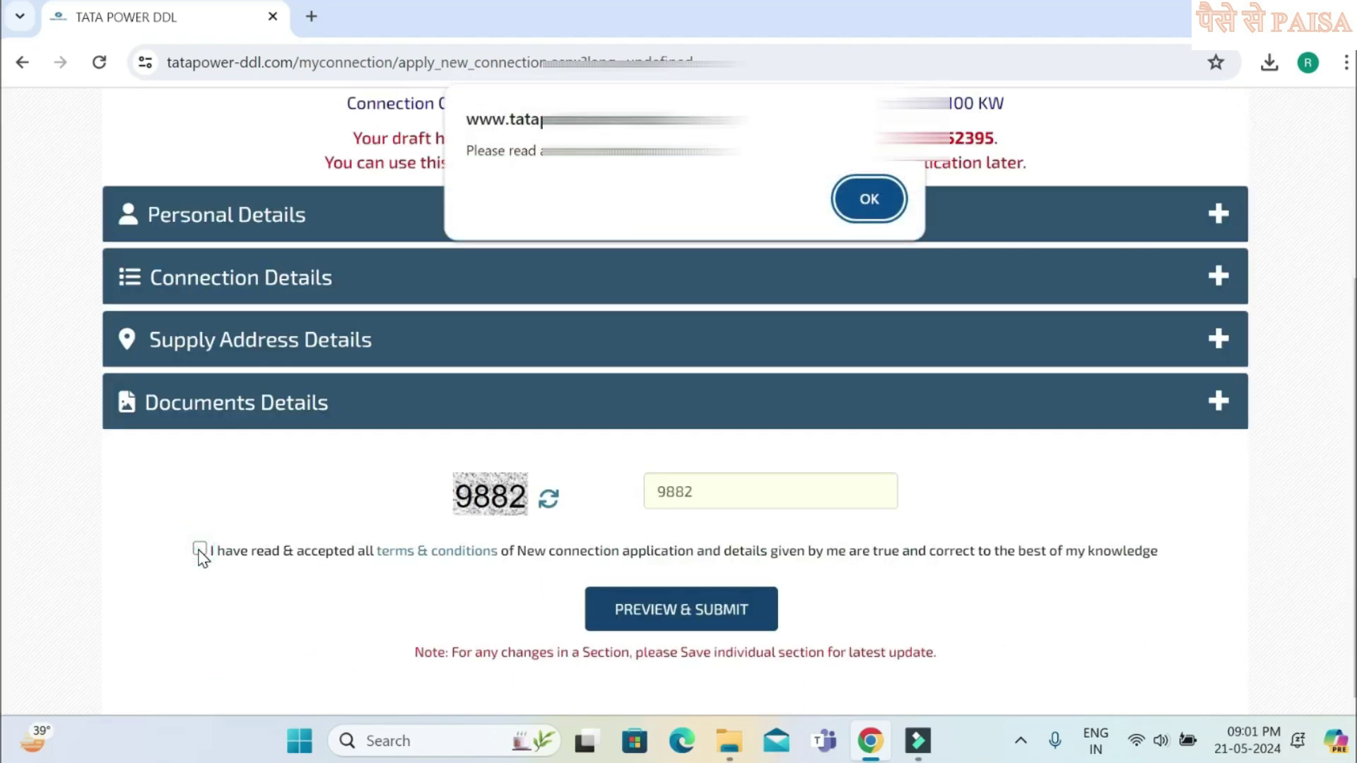
{"action": "left_click", "coordinate": [870, 198]}
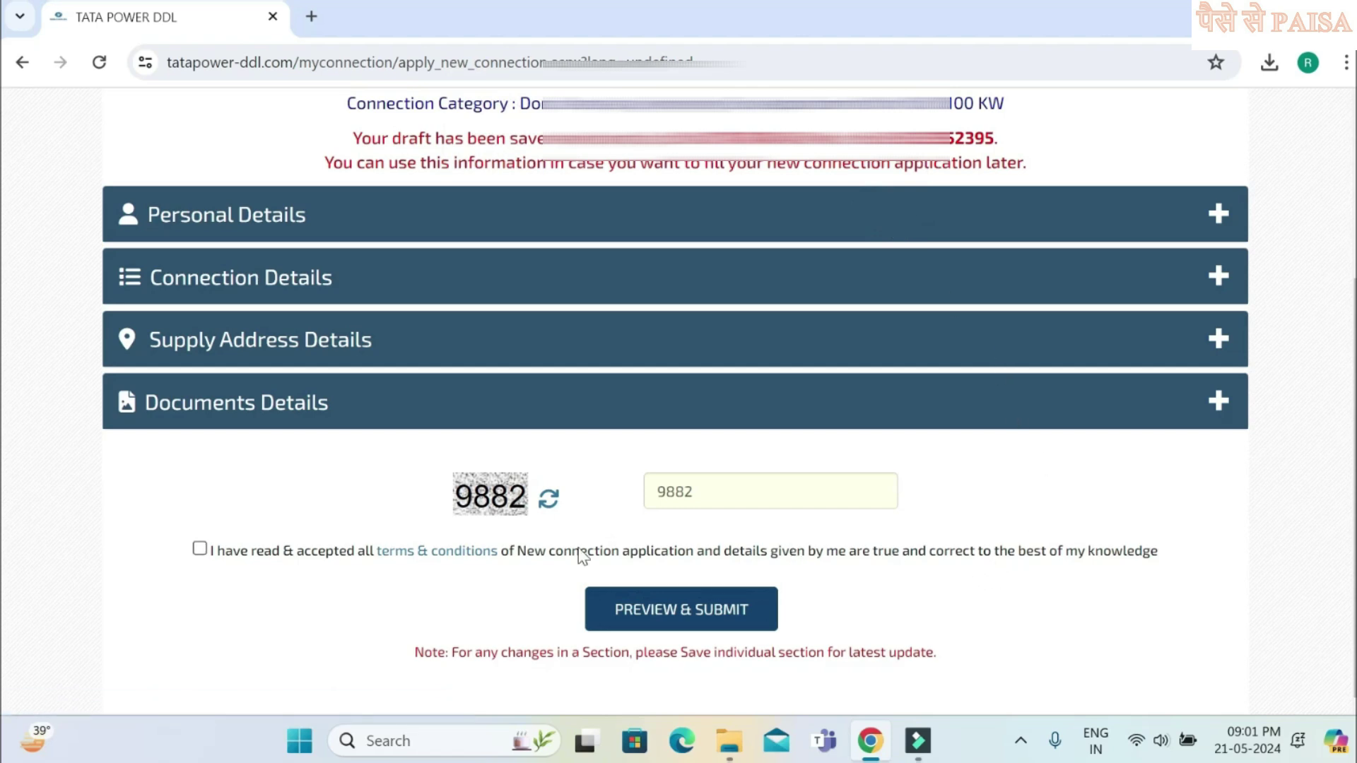
Read the terms & conditions PDF, then accept the new-connection declaration.
{"action": "left_click", "coordinate": [431, 552]}
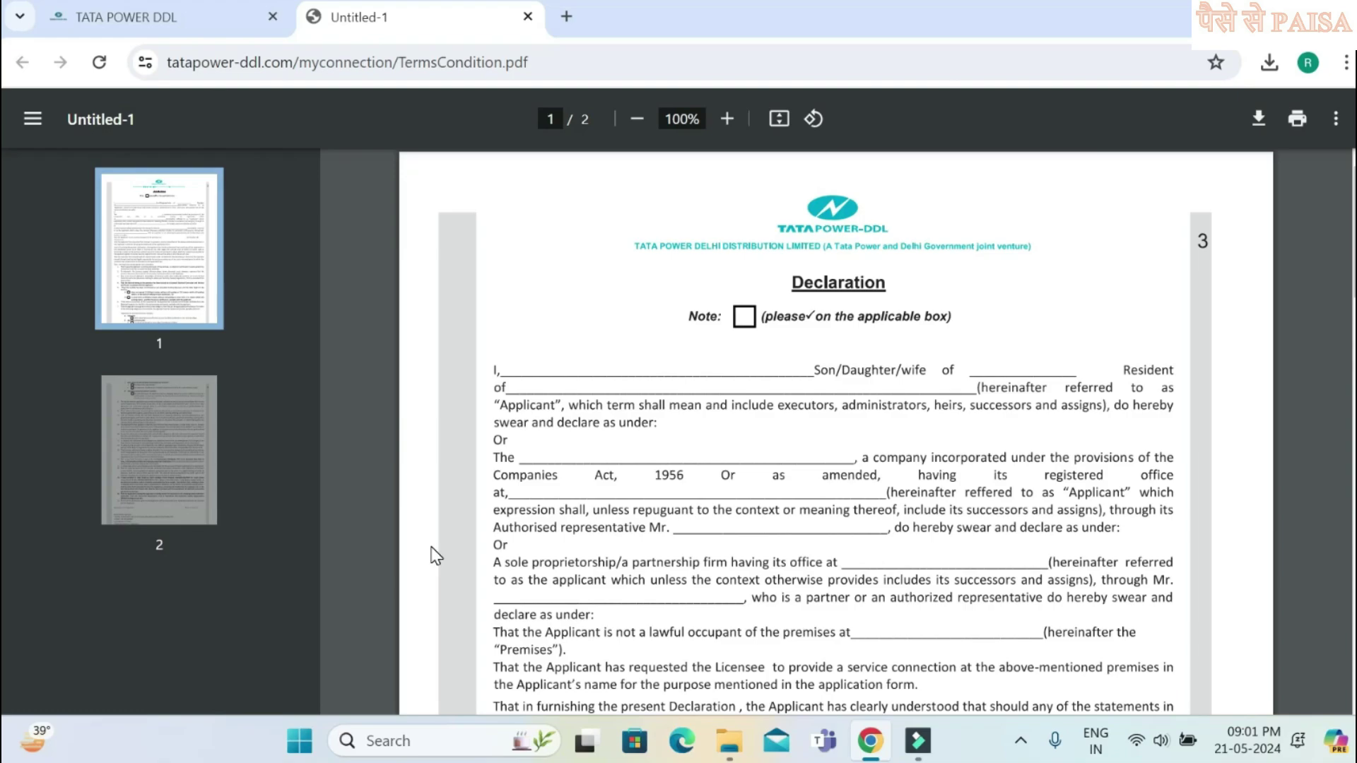
{"action": "scroll", "coordinate": [436, 556], "scroll_direction": "down", "scroll_amount": 20}
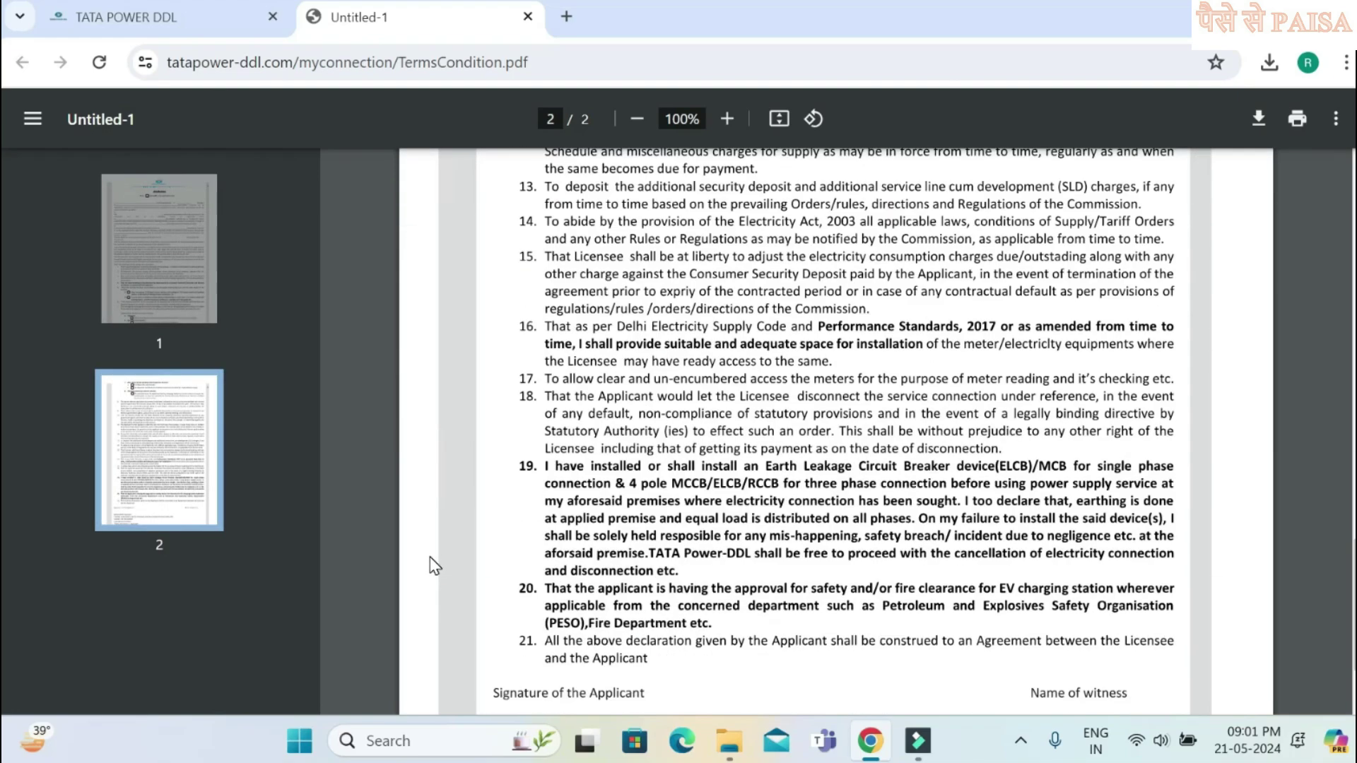
{"action": "scroll", "coordinate": [429, 557], "scroll_direction": "down", "scroll_amount": 2}
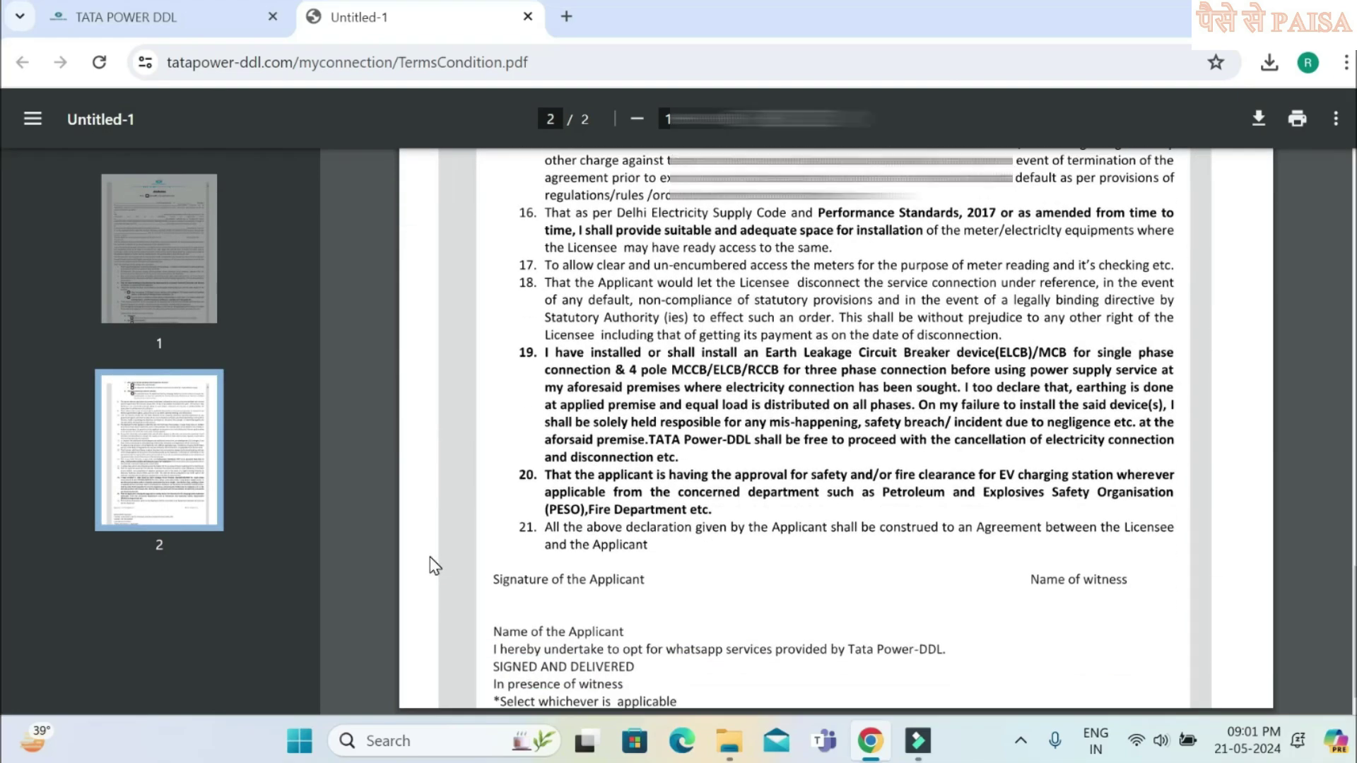
{"action": "key", "text": "ctrl+shift+Tab"}
{"action": "left_click", "coordinate": [199, 550]}
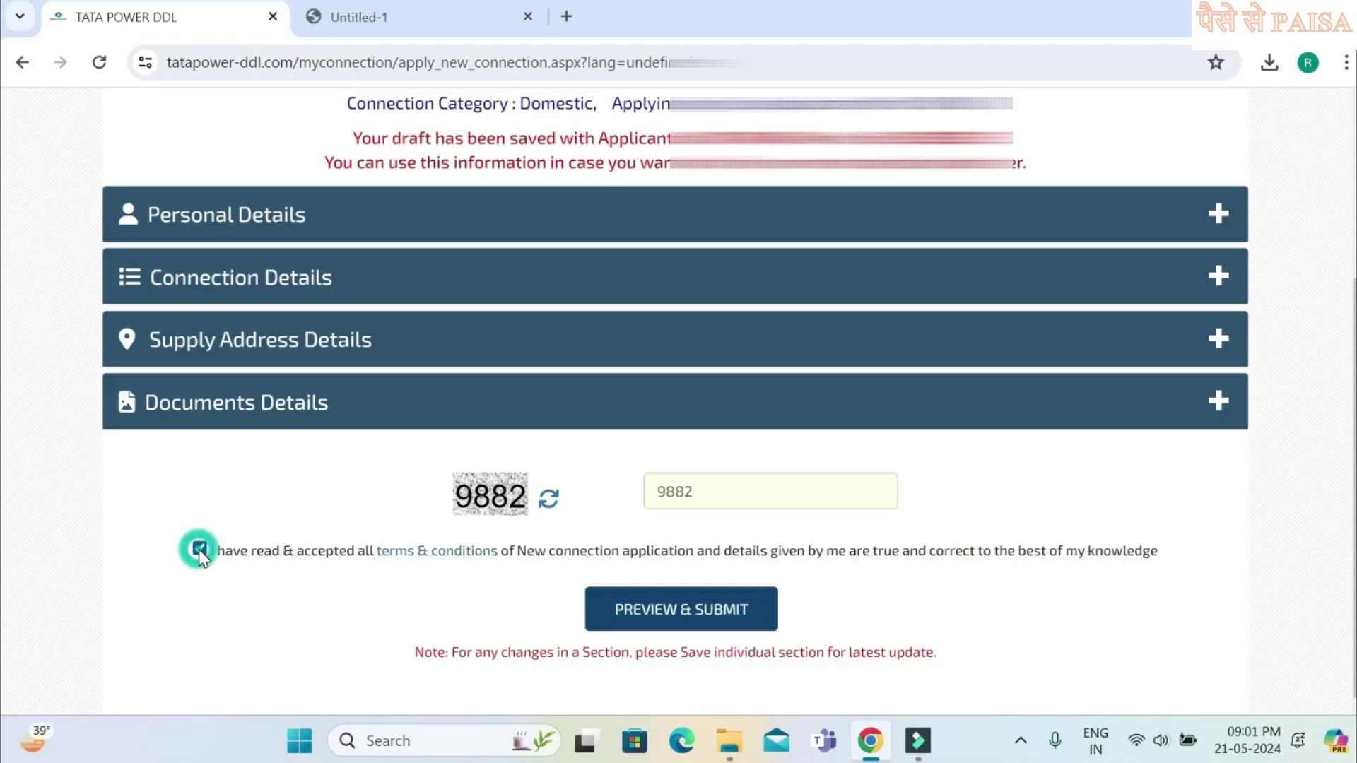
Preview the filled new connection application with PREVIEW & SUBMIT.
{"action": "left_click", "coordinate": [676, 623]}
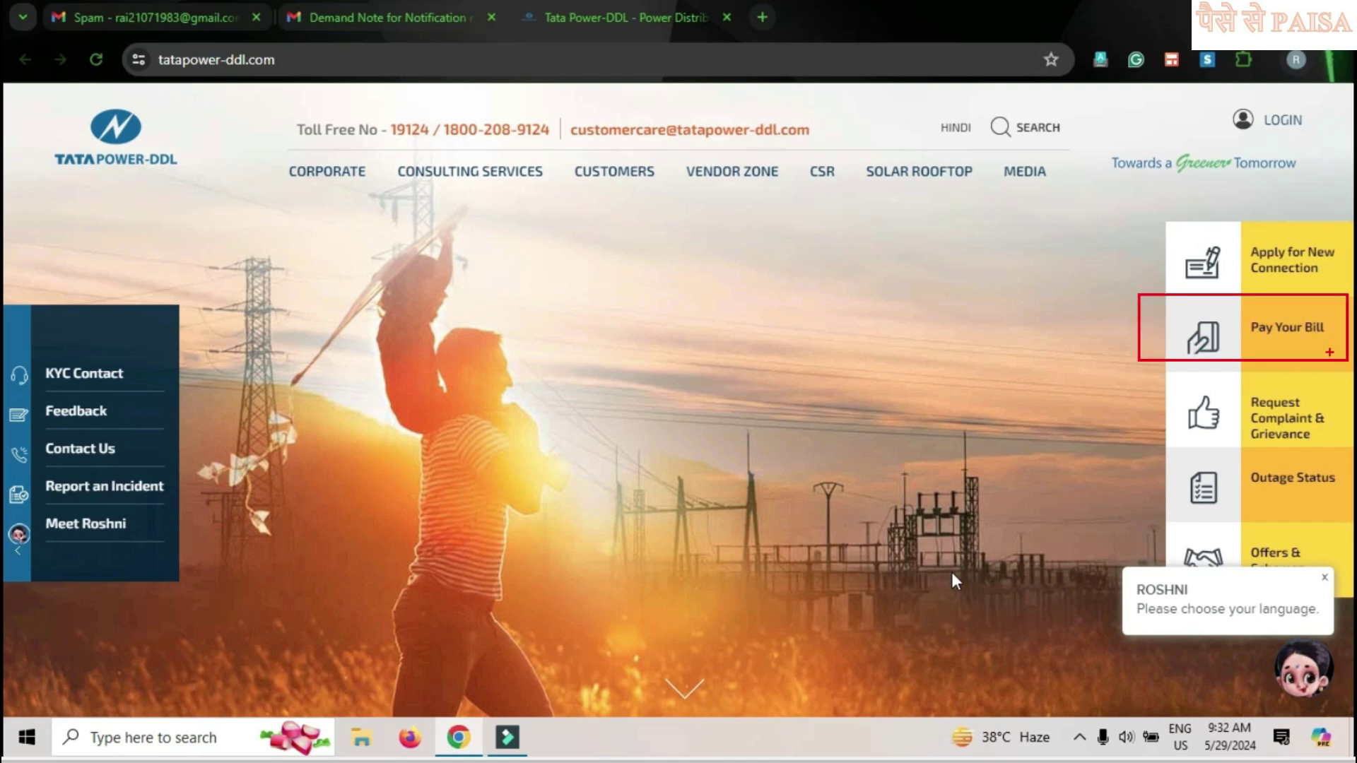
Go to the Pay Your Bill page from the home page quick links.
{"action": "left_click", "coordinate": [1273, 331]}
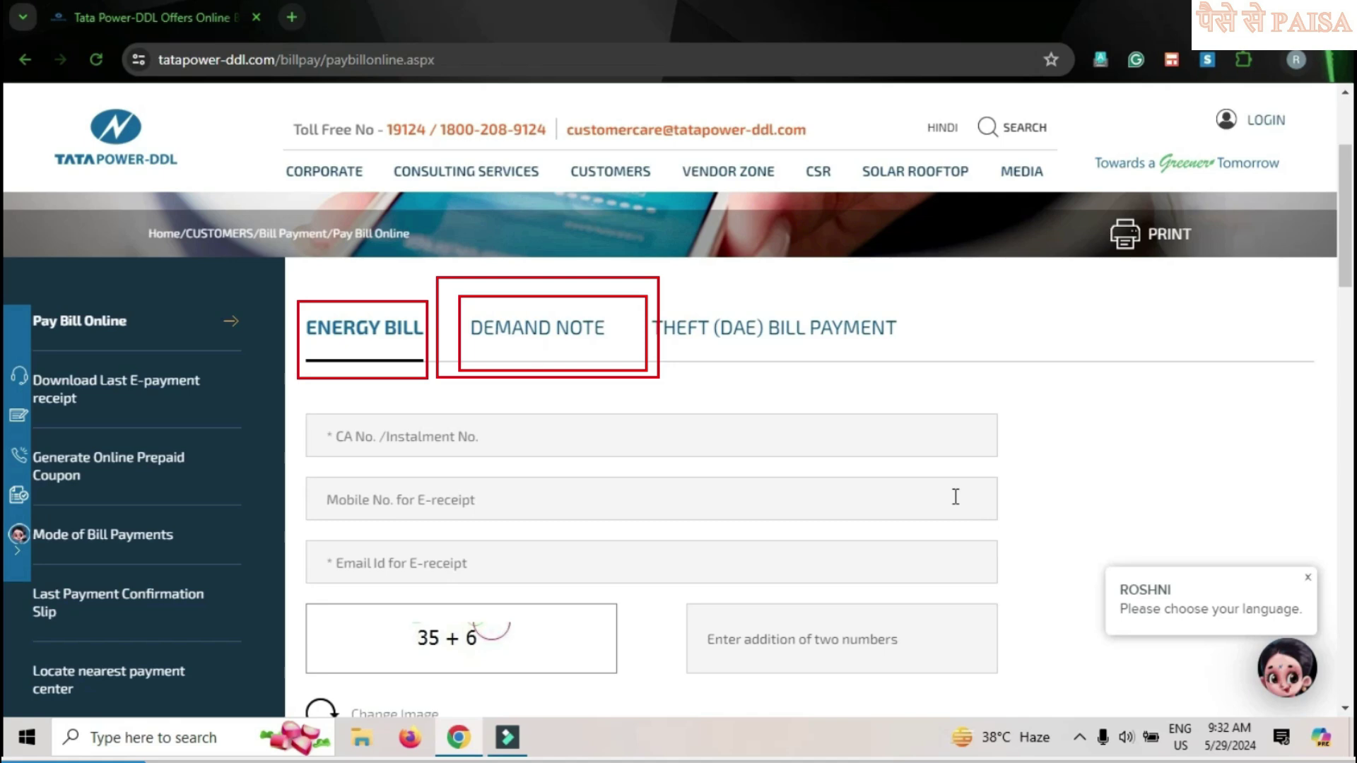
Fill the Demand Note payment form and captcha sum, then proceed with PAY NOW.
{"action": "left_click", "coordinate": [549, 340]}
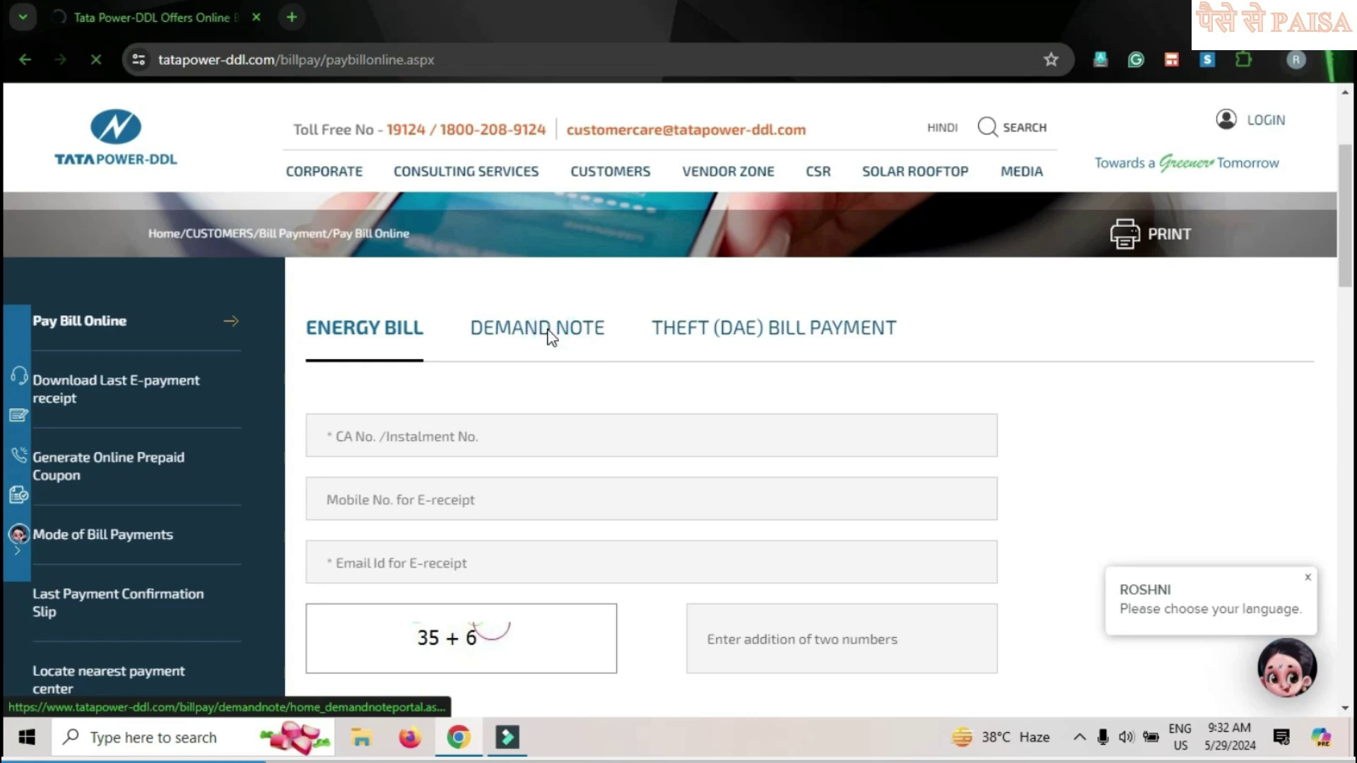
{"action": "scroll", "coordinate": [1331, 561], "scroll_direction": "down", "scroll_amount": 3}
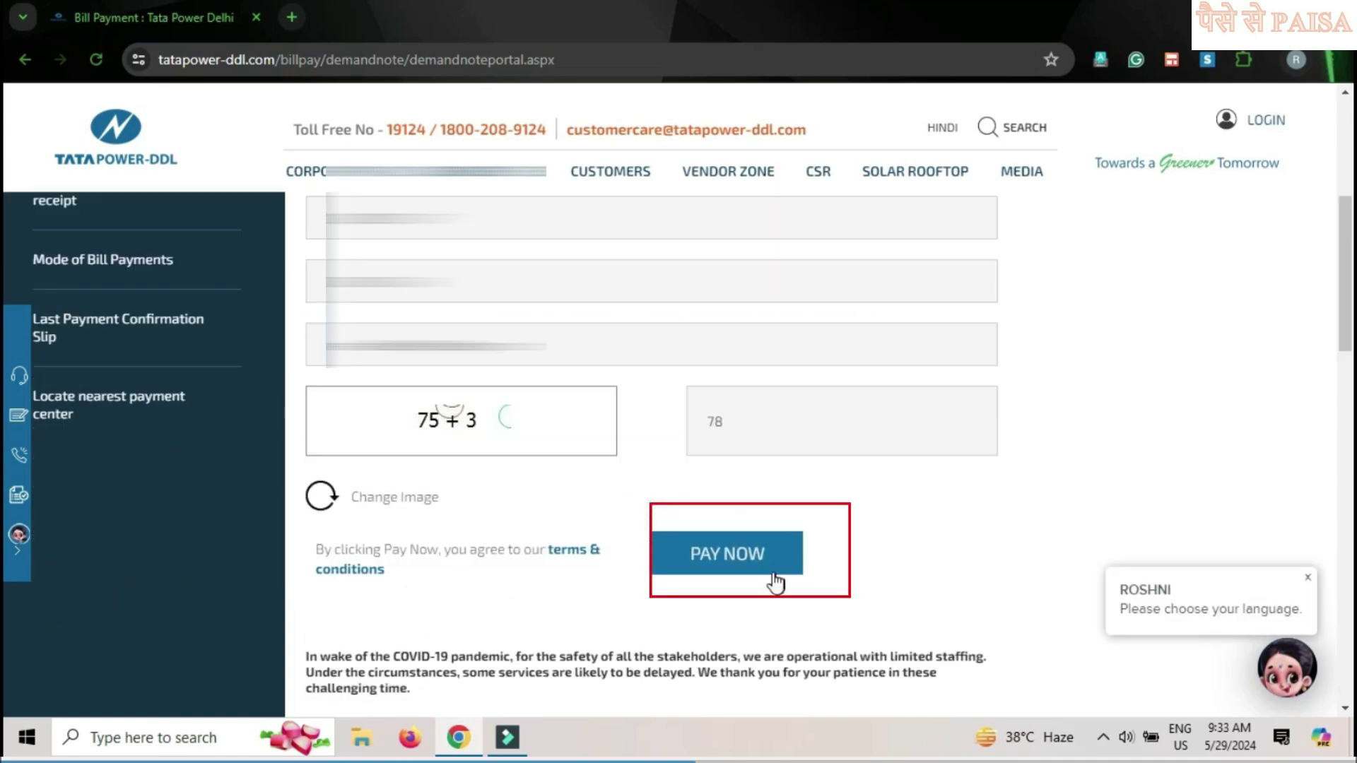
{"action": "left_click", "coordinate": [769, 562]}
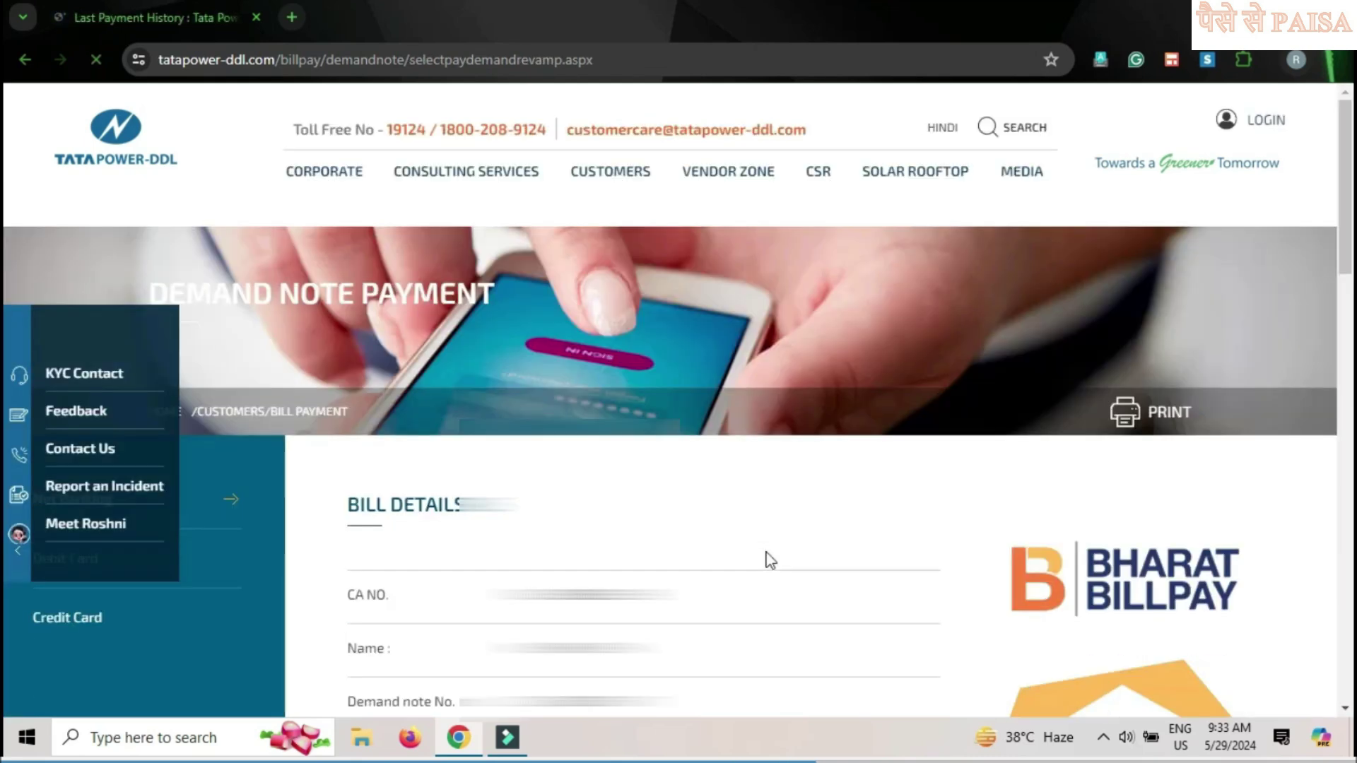
Scroll to the Net Banking section showing BillDesk selected for ₹600.
{"action": "scroll", "coordinate": [769, 558], "scroll_direction": "down", "scroll_amount": 10}
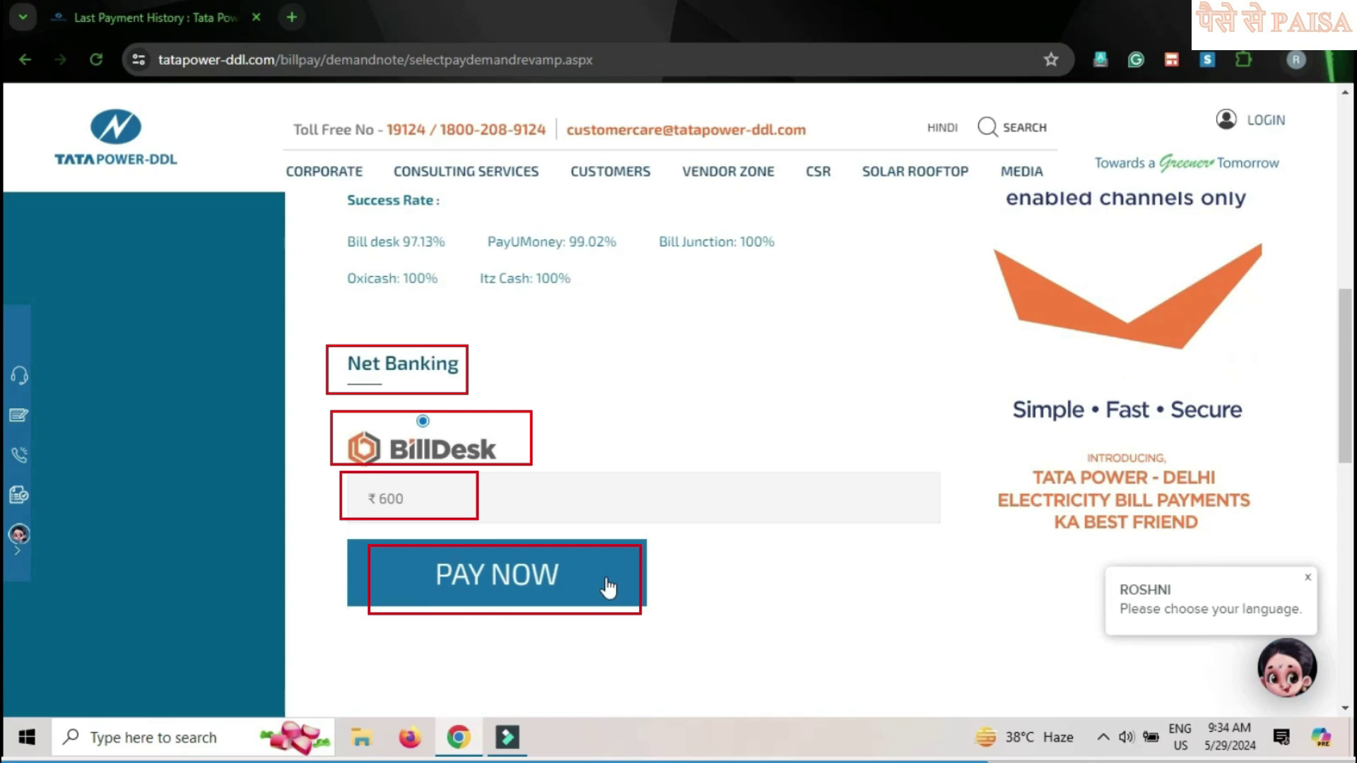
Pay the ₹600 demand note through BillDesk net banking.
{"action": "left_click", "coordinate": [608, 587]}
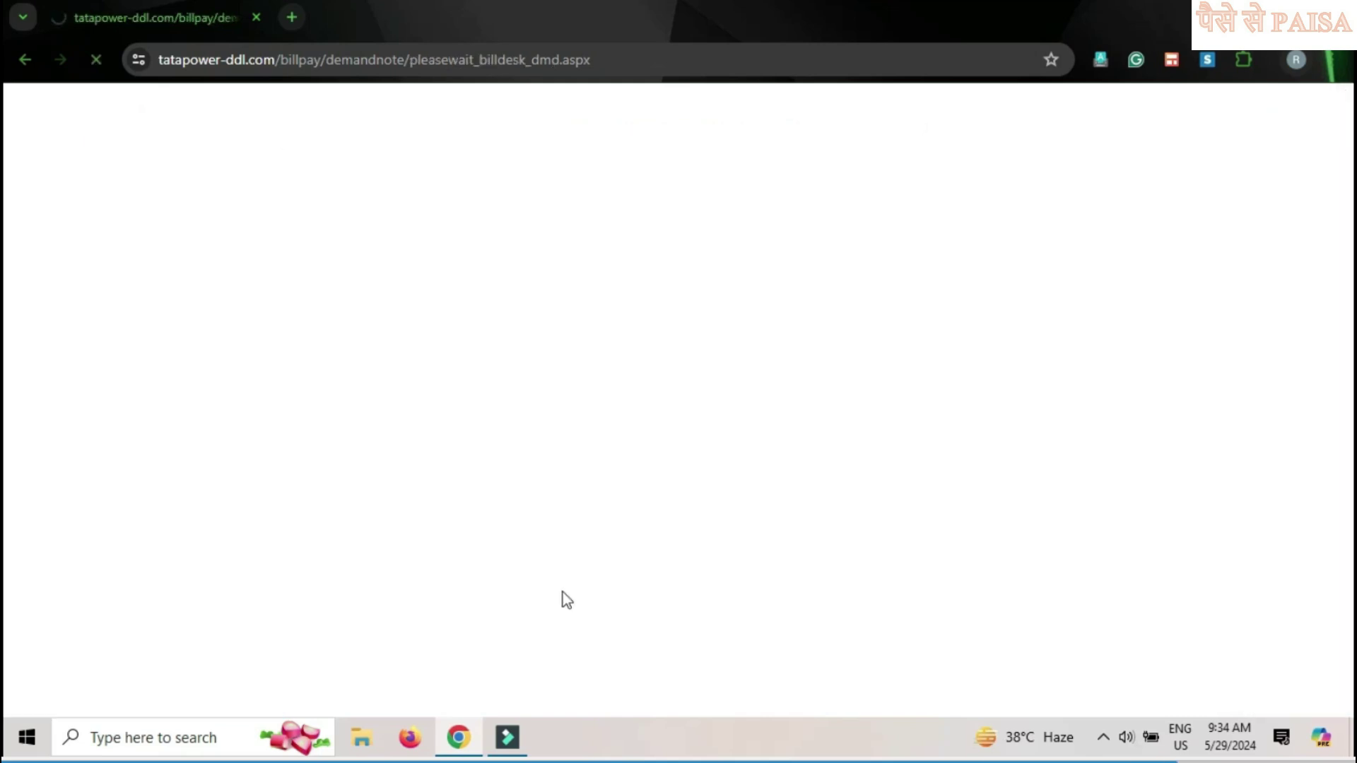